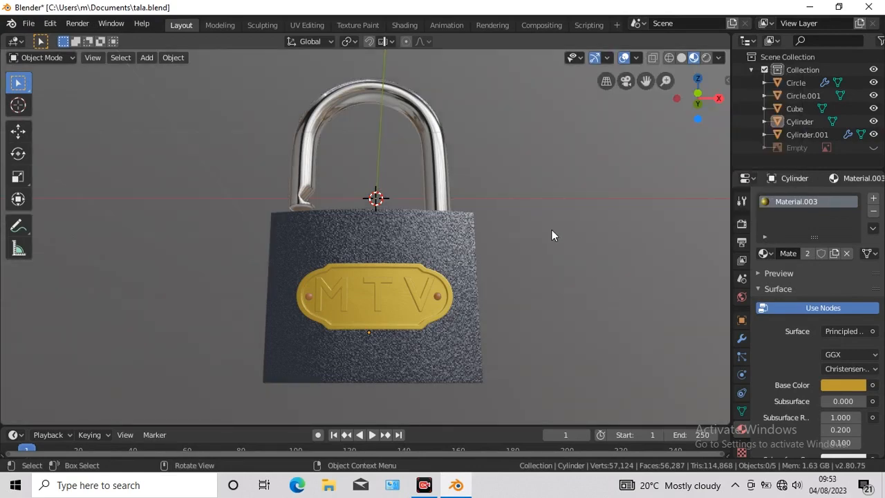
- Examine the finished padlock model from the front, below, side and back
{"action": "middle_click_drag", "start_coordinate": [552, 230], "coordinate": [613, 307]}
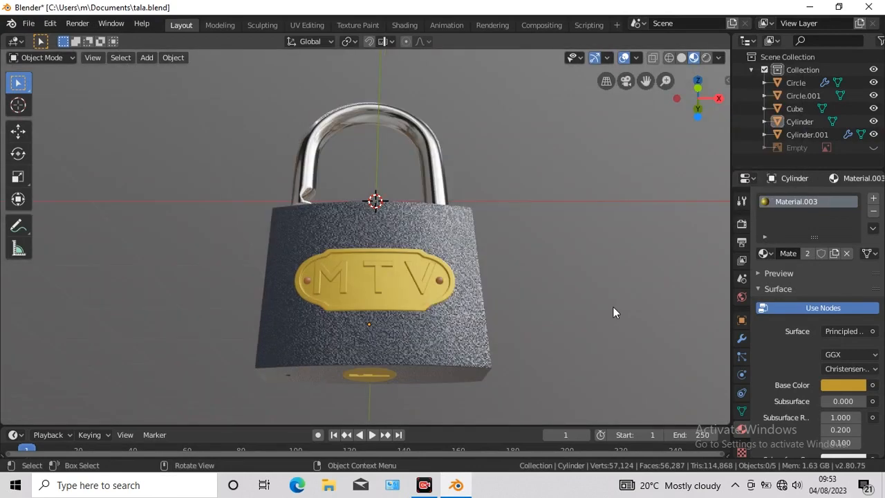
{"action": "key", "text": "KP_2"}
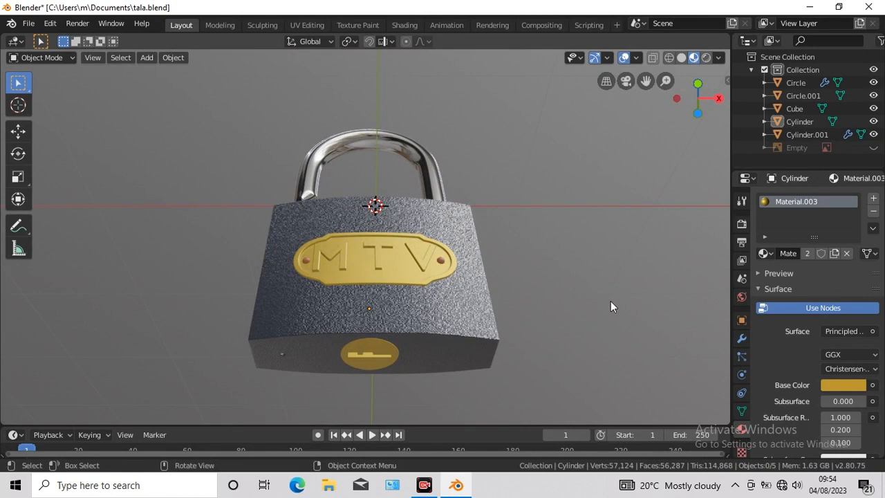
{"action": "middle_click_drag", "start_coordinate": [611, 300], "coordinate": [614, 264]}
{"action": "key", "text": "KP_1"}
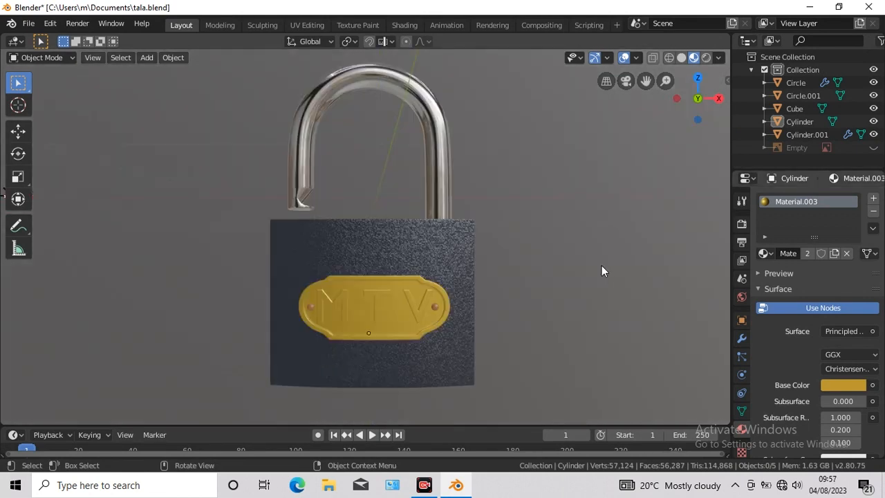
{"action": "key", "text": "KP_8"}
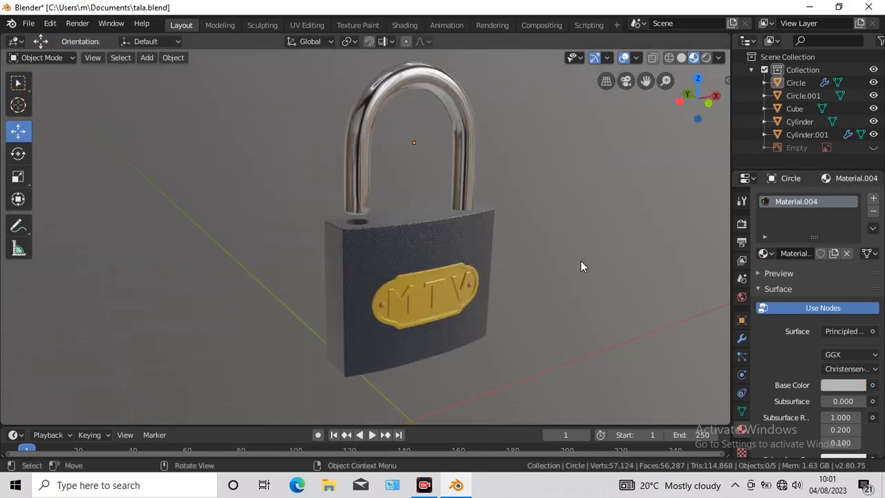
{"action": "middle_click_drag", "start_coordinate": [581, 261], "coordinate": [574, 263]}
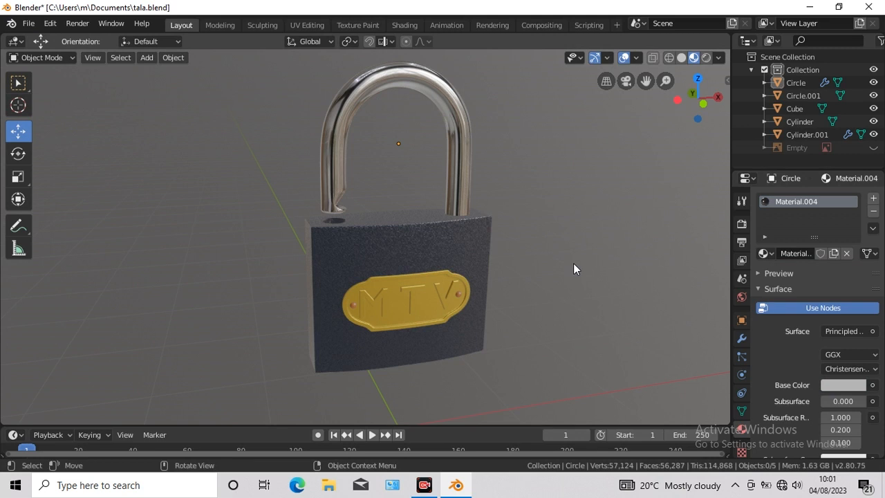
{"action": "key", "text": "KP_1"}
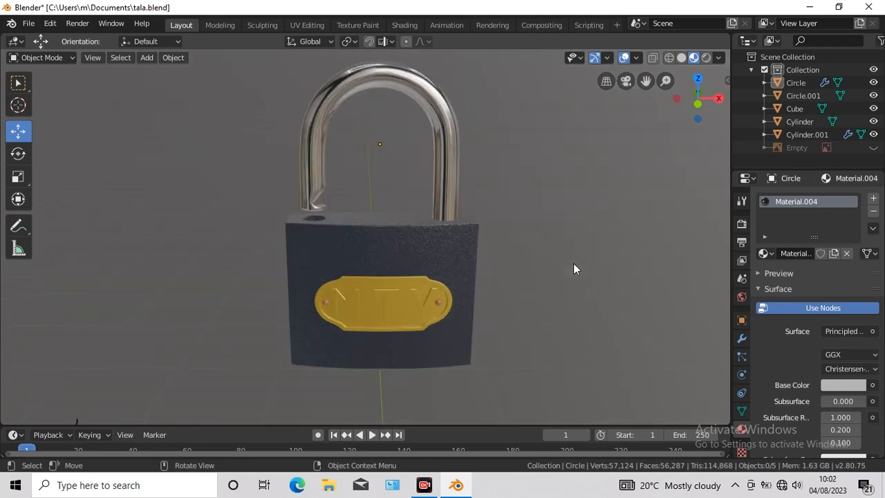
{"action": "key", "text": "KP_6"}
{"action": "key", "text": "KP_6"}
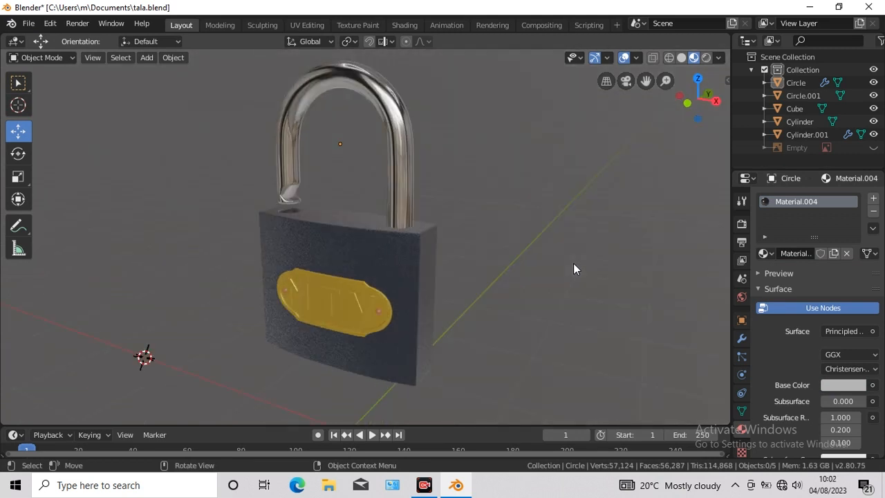
{"action": "key", "text": "KP_6"}
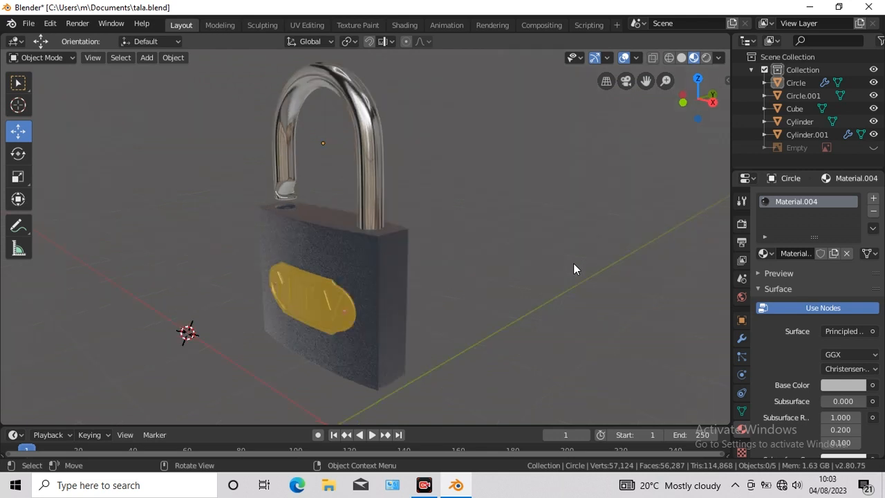
{"action": "key", "text": "KP_6"}
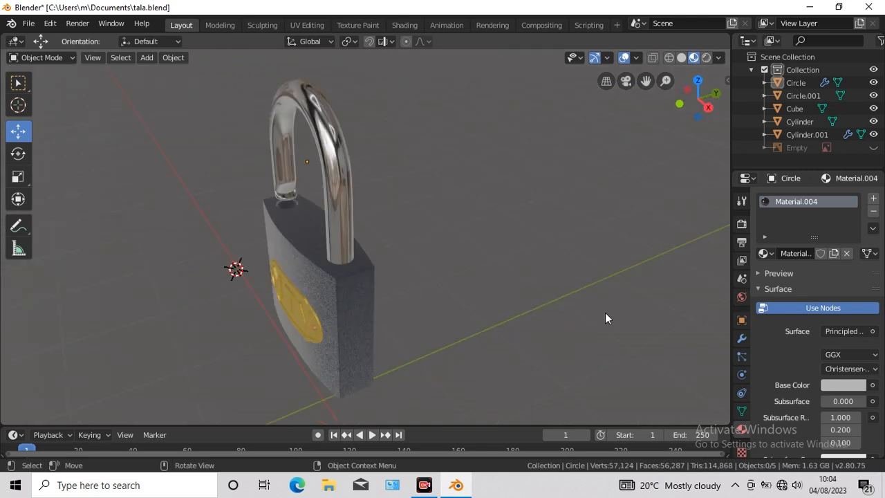
{"action": "key", "text": "KP_6"}
{"action": "key", "text": "KP_6"}
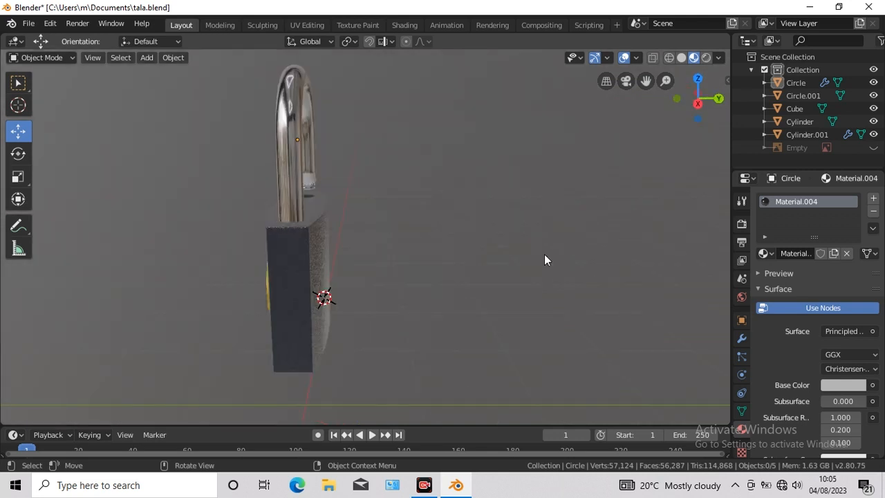
{"action": "key", "text": "KP_6"}
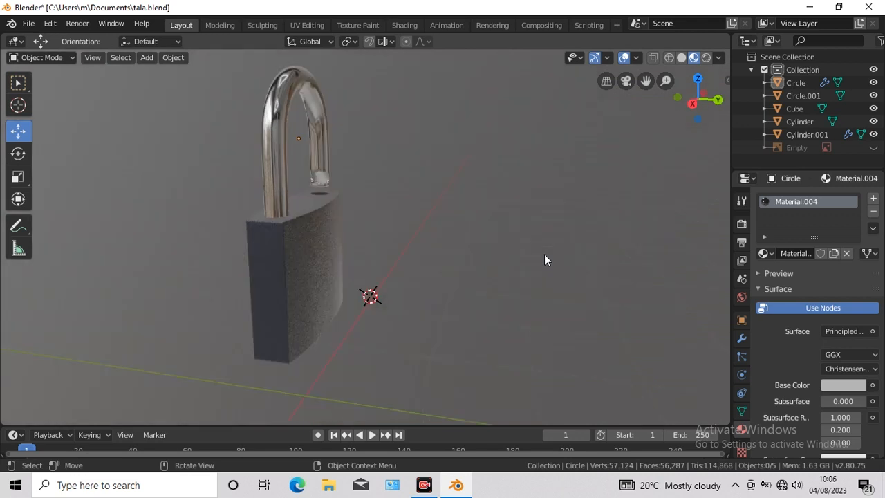
{"action": "key", "text": "KP_6"}
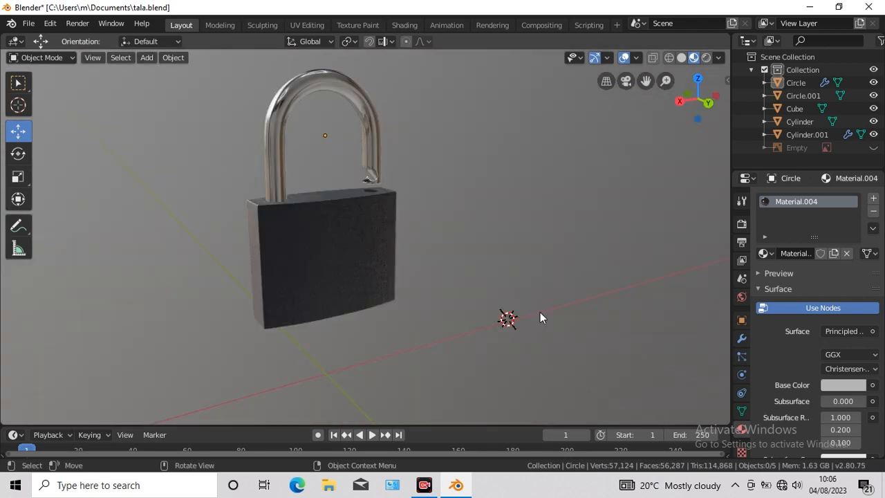
{"action": "key", "text": "KP_6"}
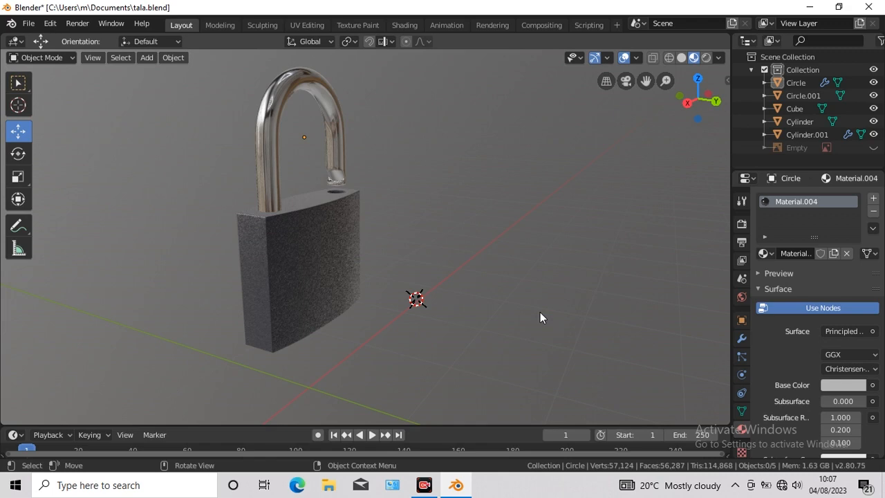
{"action": "key", "text": "KP_6"}
{"action": "key", "text": "KP_6"}
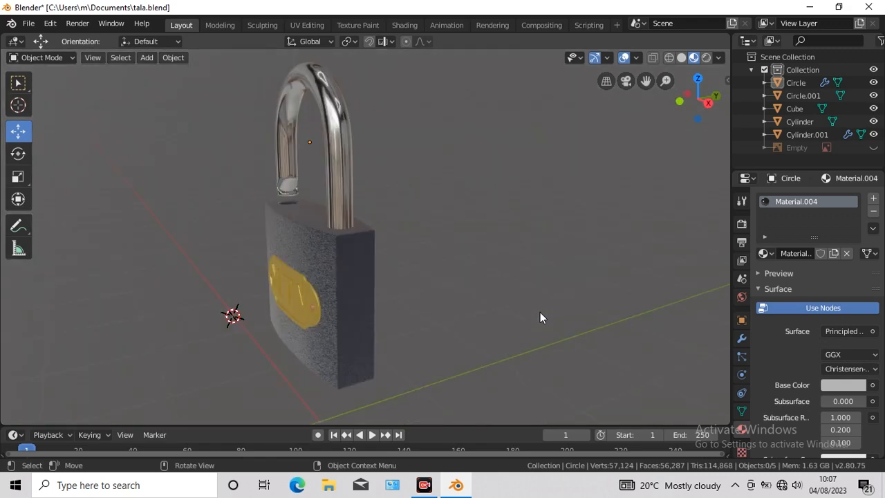
{"action": "key", "text": "KP_6"}
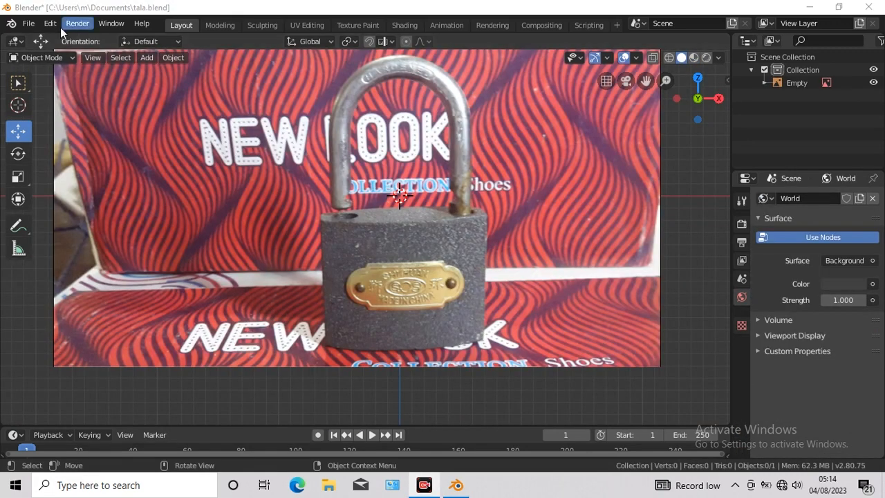
- Add a cube and scale it down to about the width of the padlock body in the reference photo
{"action": "left_click", "coordinate": [147, 57]}
{"action": "mouse_move", "coordinate": [158, 73]}
{"action": "left_click", "coordinate": [263, 87]}
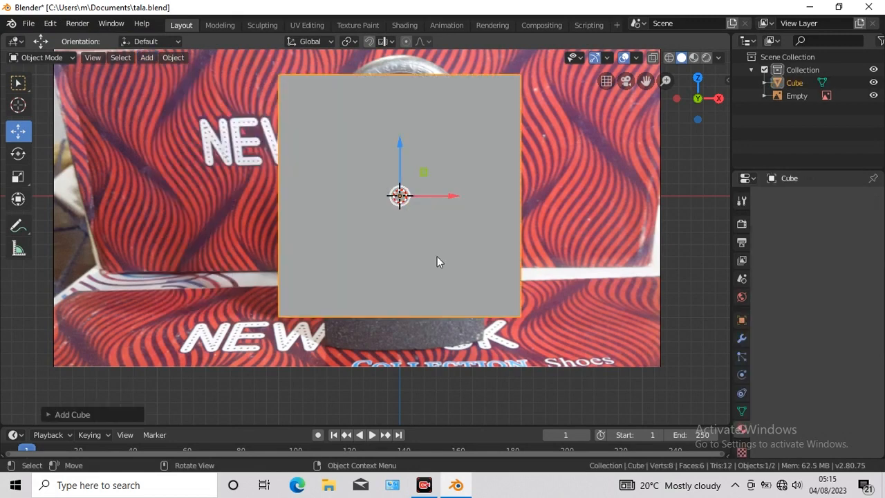
{"action": "left_click", "coordinate": [18, 178]}
{"action": "left_click_drag", "start_coordinate": [583, 310], "coordinate": [522, 266]}
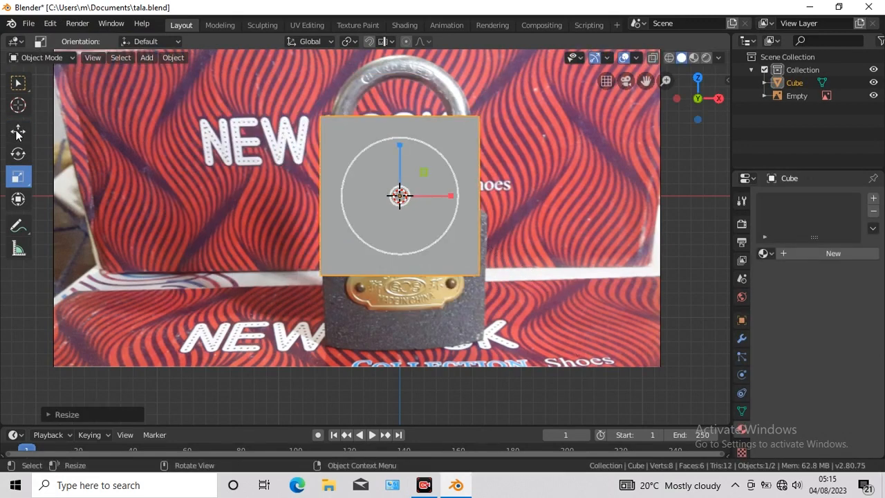
- Move the cube down over the padlock body, using X-ray display to match it to the photo's body outline
{"action": "left_click", "coordinate": [19, 133]}
{"action": "left_click_drag", "start_coordinate": [401, 148], "coordinate": [408, 231]}
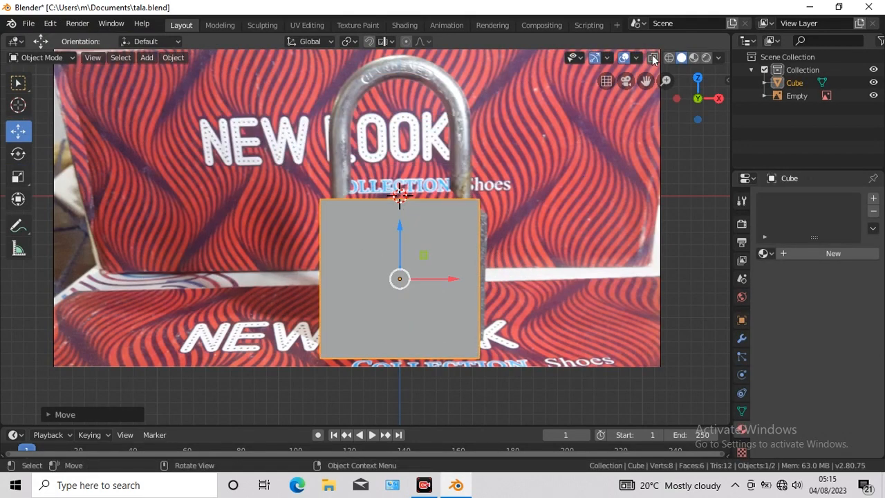
{"action": "left_click", "coordinate": [653, 59]}
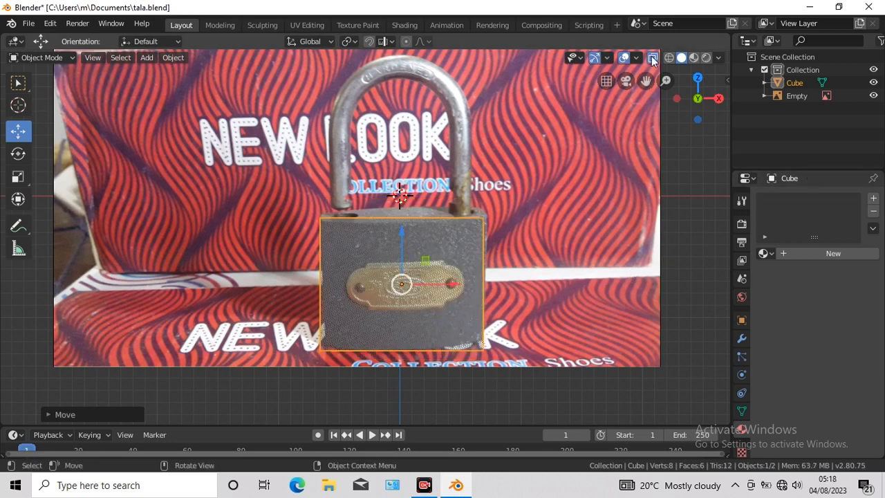
{"action": "left_click", "coordinate": [652, 58]}
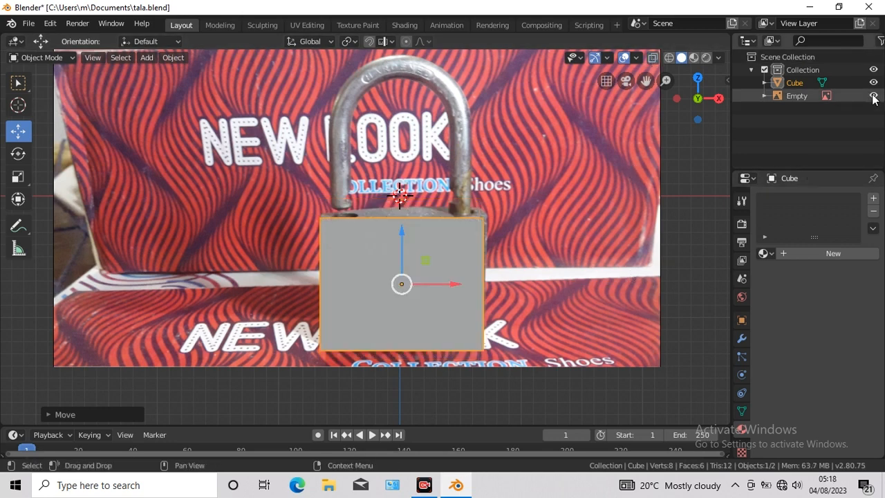
- Hide the reference image and flatten the cube along Y to a thin padlock body
{"action": "left_click", "coordinate": [873, 96]}
{"action": "key", "text": "KP_3"}
{"action": "left_click", "coordinate": [19, 178]}
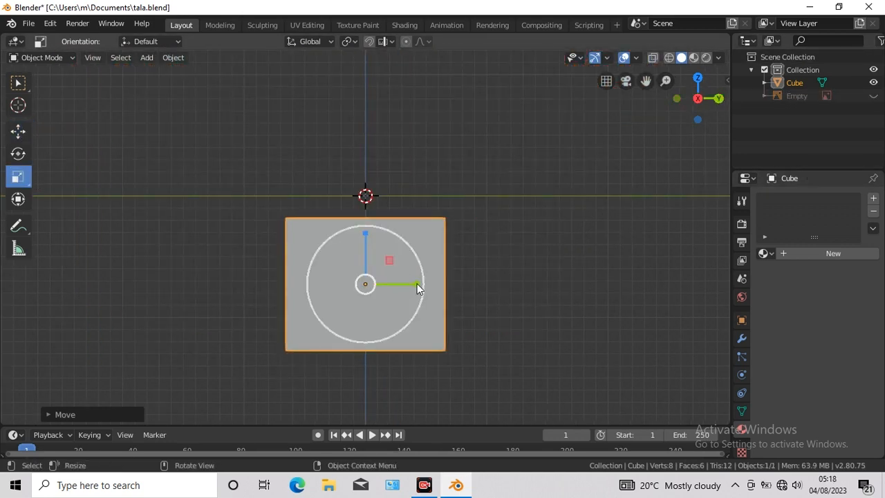
{"action": "left_click_drag", "start_coordinate": [417, 285], "coordinate": [377, 291]}
- In Edit Mode, add three evenly spaced loop cuts across the width of the body
{"action": "key", "text": "KP_7"}
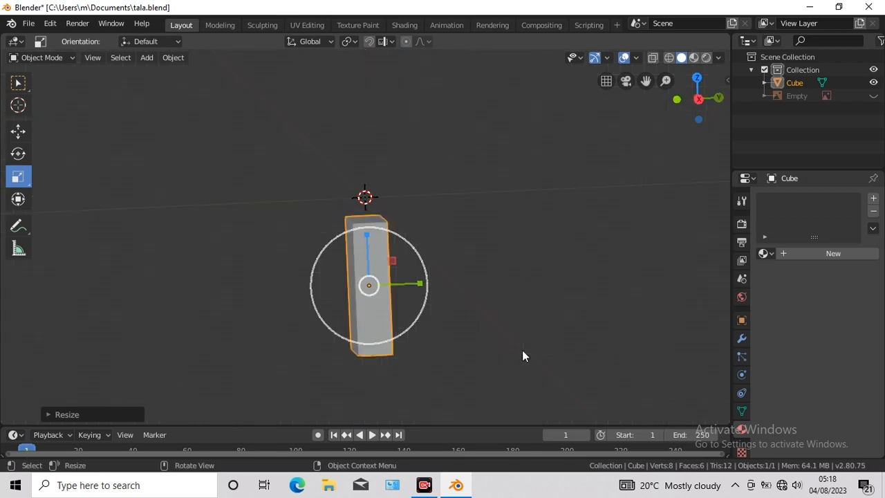
{"action": "scroll", "coordinate": [275, 305], "scroll_direction": "up", "scroll_amount": 5}
{"action": "key", "text": "Tab"}
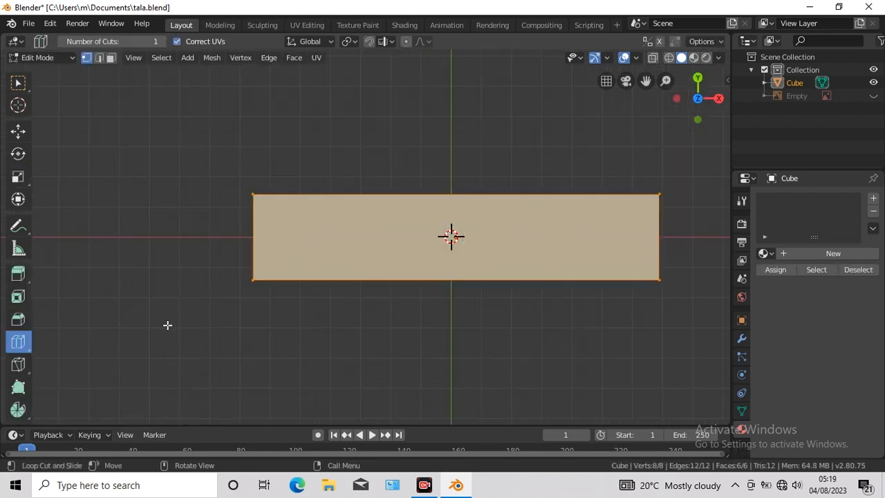
{"action": "left_click", "coordinate": [454, 278]}
{"action": "left_click", "coordinate": [212, 311]}
{"action": "left_click", "coordinate": [213, 311]}
- Scale the new loops outward along Y to bow the body's front and back, enlarging the centre loop by 1.104
{"action": "left_click", "coordinate": [18, 177]}
{"action": "left_click_drag", "start_coordinate": [454, 187], "coordinate": [470, 311]}
{"action": "key", "text": "w"}
{"action": "left_click", "coordinate": [18, 178]}
{"action": "left_click_drag", "start_coordinate": [454, 185], "coordinate": [455, 179]}
- Add a Subdivision Surface modifier to the body with the viewport subdivisions set to 3
{"action": "left_click", "coordinate": [742, 338]}
{"action": "left_click", "coordinate": [809, 198]}
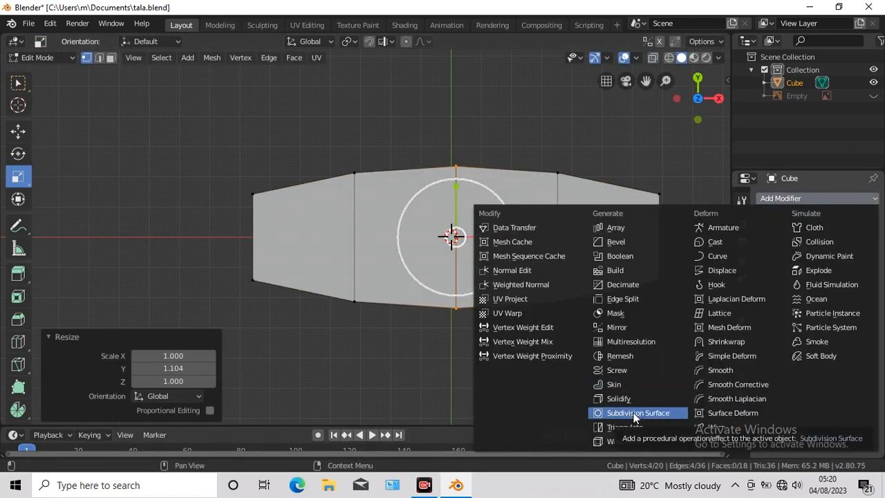
{"action": "left_click", "coordinate": [634, 417]}
{"action": "left_click", "coordinate": [809, 297]}
{"action": "left_click", "coordinate": [810, 297]}
- Return to Object Mode, shade the body smooth and enable Auto Smooth
{"action": "key", "text": "Tab"}
{"action": "right_click", "coordinate": [352, 249]}
{"action": "left_click", "coordinate": [351, 246]}
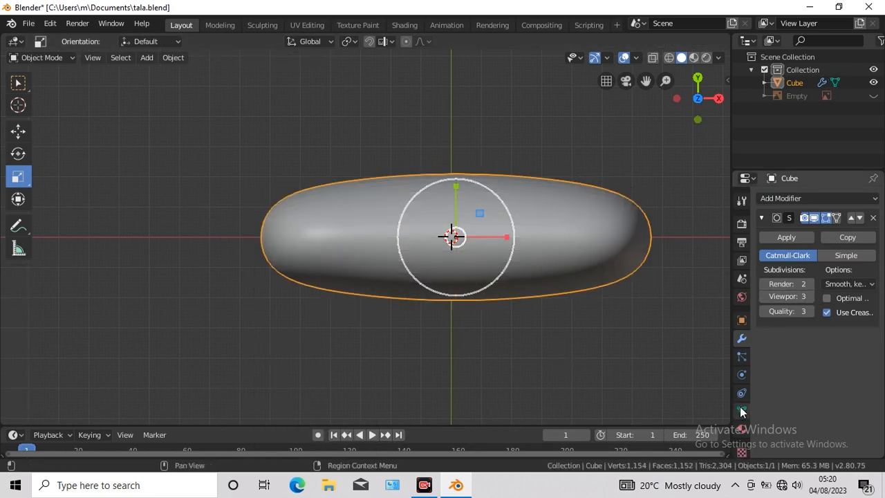
{"action": "left_click", "coordinate": [741, 412]}
{"action": "left_click", "coordinate": [780, 437]}
- Add supporting loop cuts close to the body's side, top, bottom, front and back edges to sharpen them
{"action": "key", "text": "KP_1"}
{"action": "left_click_drag", "start_coordinate": [646, 81], "coordinate": [614, 0]}
{"action": "key", "text": "Tab"}
{"action": "left_click", "coordinate": [18, 341]}
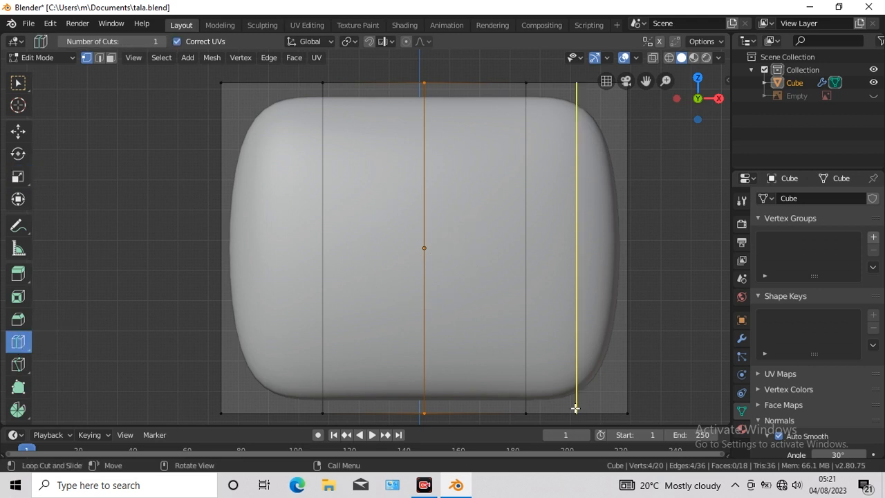
{"action": "left_click_drag", "start_coordinate": [574, 406], "coordinate": [226, 414]}
{"action": "left_click", "coordinate": [89, 292]}
{"action": "left_click_drag", "start_coordinate": [324, 248], "coordinate": [325, 85]}
{"action": "left_click_drag", "start_coordinate": [316, 293], "coordinate": [323, 406]}
- Inspect the sharpened body from several sides, return to Object Mode and apply subdivision level 3
{"action": "key", "text": "KP_3"}
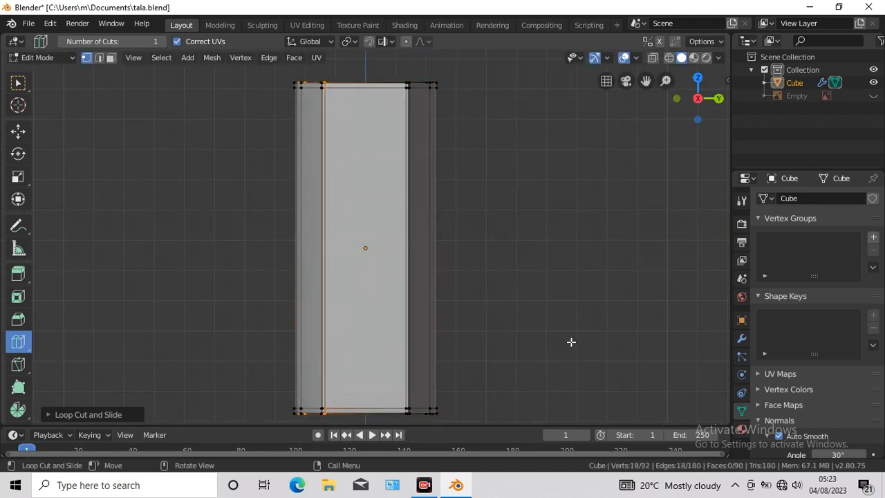
{"action": "scroll", "coordinate": [571, 342], "scroll_direction": "down", "scroll_amount": 2}
{"action": "key", "text": "KP_8"}
{"action": "key", "text": "KP_1"}
{"action": "key", "text": "KP_8"}
{"action": "key", "text": "KP_8"}
{"action": "key", "text": "Tab"}
{"action": "key", "text": "ctrl+3"}
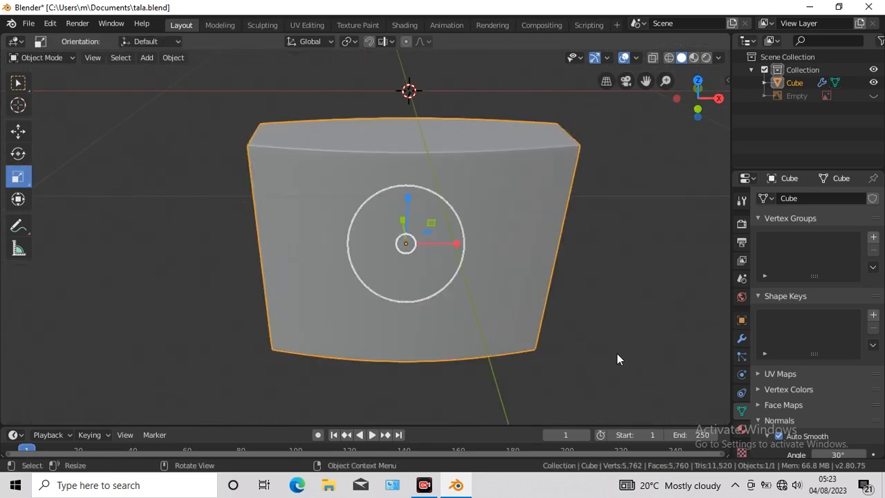
- Show the reference image again and hide the cube body
{"action": "key", "text": "KP_1"}
{"action": "scroll", "coordinate": [628, 273], "scroll_direction": "down", "scroll_amount": 1}
{"action": "left_click", "coordinate": [873, 95]}
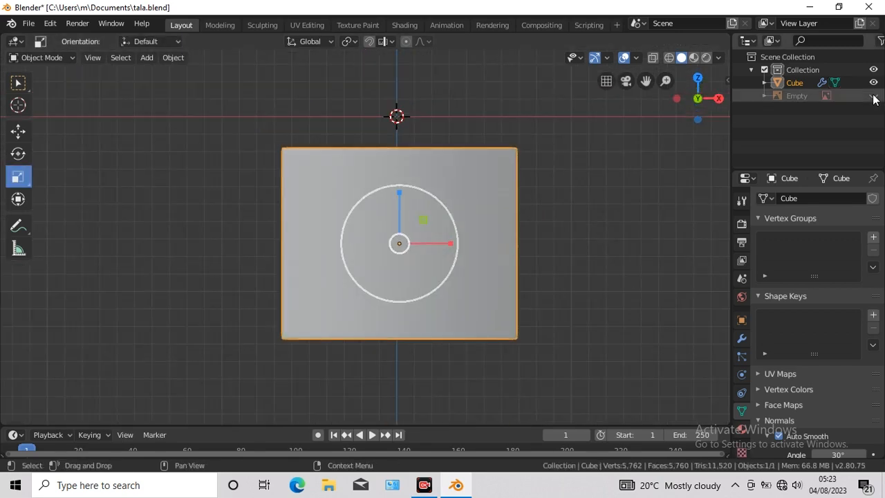
{"action": "left_click", "coordinate": [873, 83]}
- Add a mesh circle with 16 vertices aligned to the view
{"action": "left_click", "coordinate": [147, 57]}
{"action": "mouse_move", "coordinate": [153, 73]}
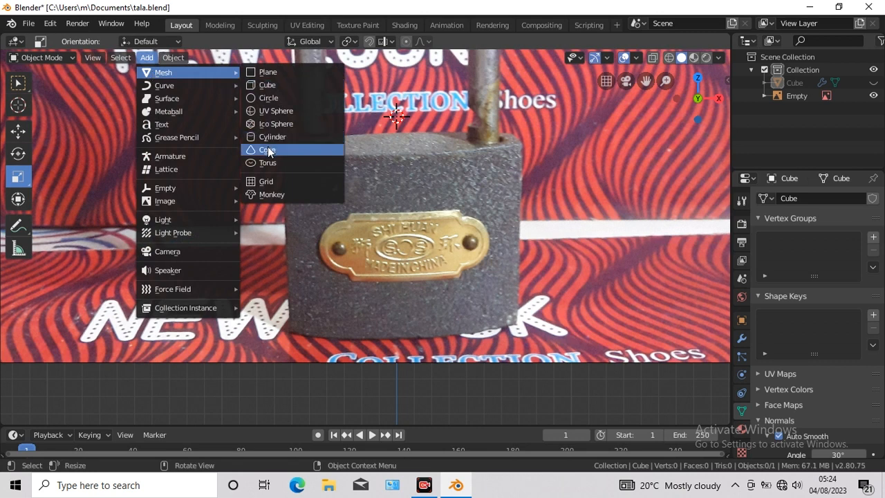
{"action": "left_click", "coordinate": [270, 98]}
{"action": "left_click", "coordinate": [49, 416]}
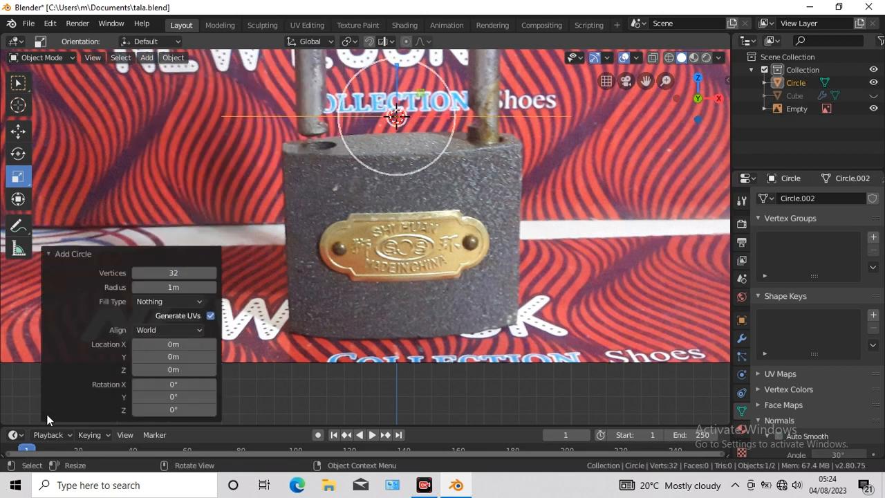
{"action": "left_click", "coordinate": [173, 273]}
{"action": "type", "text": "16"}
{"action": "left_click", "coordinate": [200, 329]}
{"action": "left_click", "coordinate": [148, 357]}
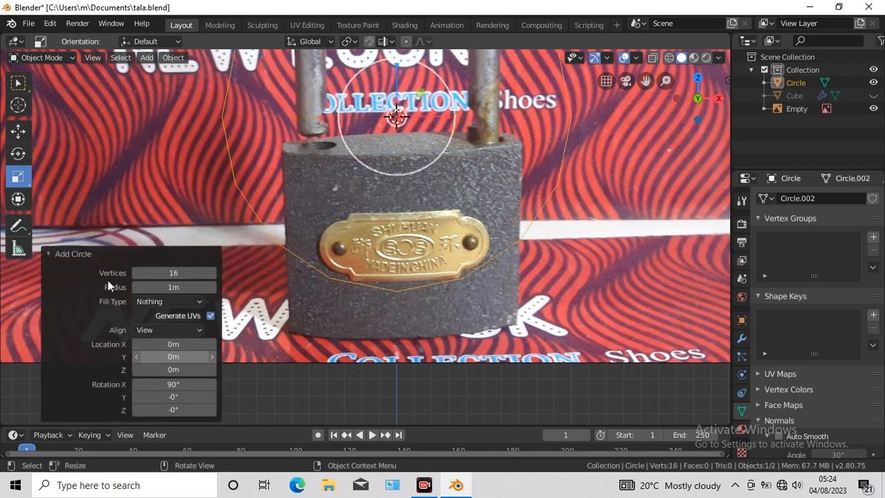
- Scale the circle down and move it along Z onto the centre of the brass nameplate in the reference photo
{"action": "left_click", "coordinate": [48, 254]}
{"action": "key", "text": "s"}
{"action": "left_click", "coordinate": [461, 136]}
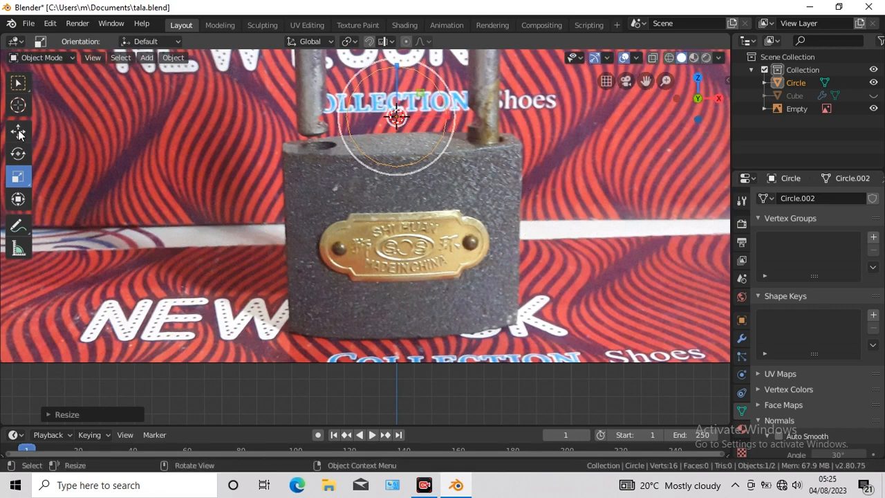
{"action": "left_click", "coordinate": [18, 131]}
{"action": "left_click_drag", "start_coordinate": [398, 87], "coordinate": [395, 130]}
{"action": "left_click_drag", "start_coordinate": [396, 199], "coordinate": [396, 200]}
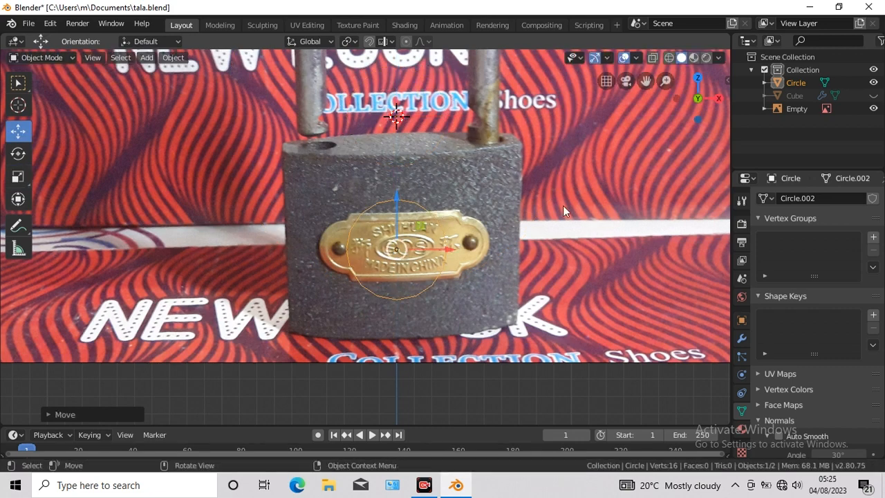
{"action": "scroll", "coordinate": [598, 222], "scroll_direction": "up", "scroll_amount": 6}
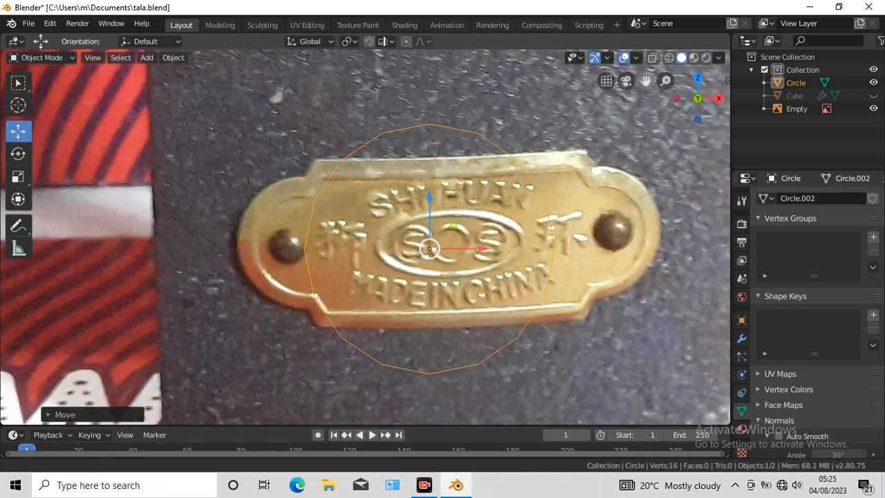
- Scale the circle down closer to the height of the brass nameplate in the reference photo
{"action": "middle_click_drag", "start_coordinate": [517, 249], "coordinate": [463, 200], "text": "shift"}
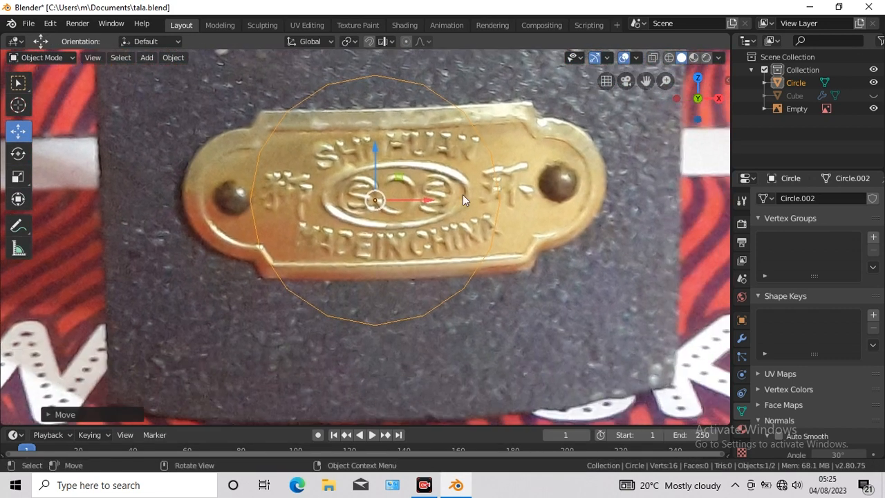
{"action": "left_click", "coordinate": [18, 177]}
{"action": "left_click_drag", "start_coordinate": [539, 297], "coordinate": [493, 268]}
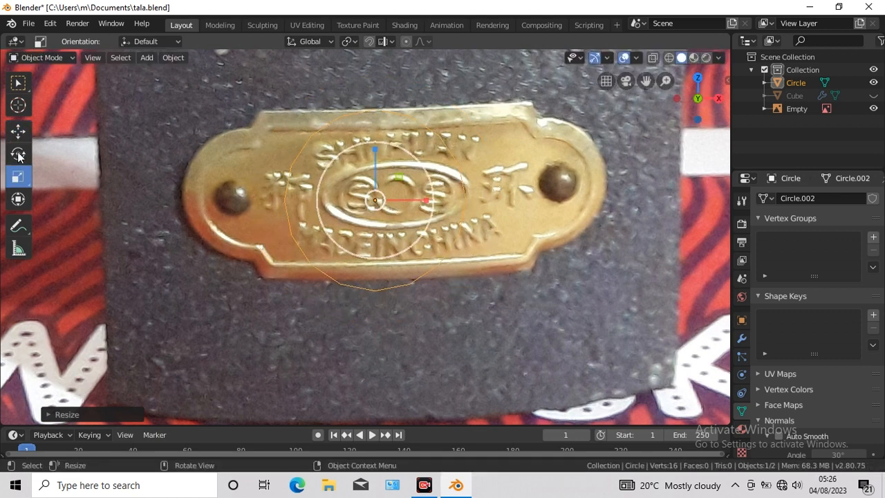
- Enter Edit Mode on the circle and rotate all its vertices slightly around the Y axis
{"action": "left_click", "coordinate": [18, 154]}
{"action": "key", "text": "Tab"}
{"action": "left_click", "coordinate": [18, 154]}
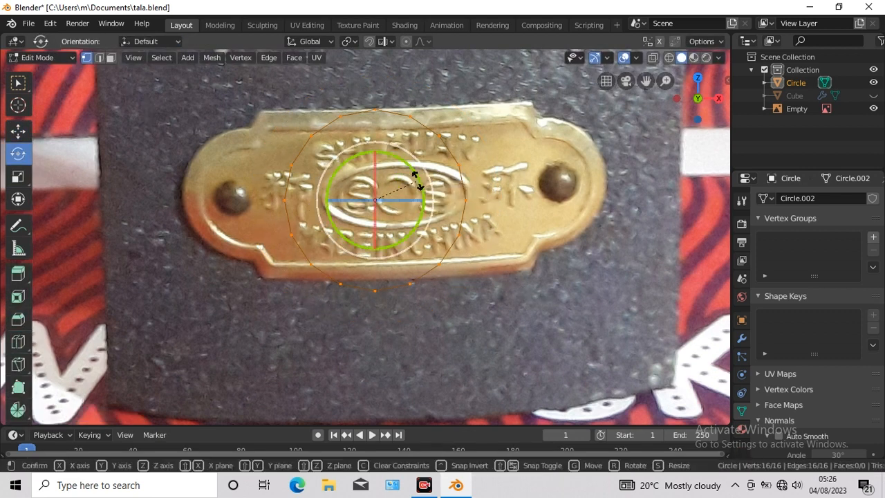
{"action": "left_click_drag", "start_coordinate": [415, 182], "coordinate": [407, 175]}
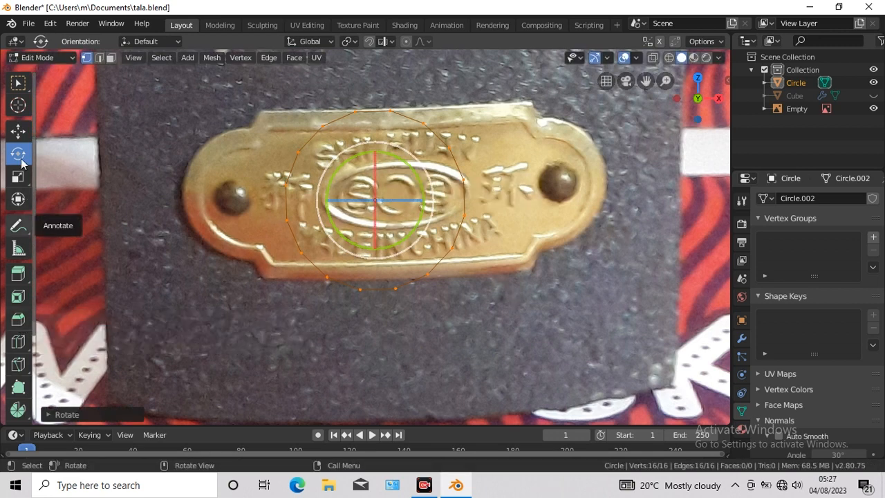
- Box-select the circle's right half and move it along X to the nameplate's right end
{"action": "left_click", "coordinate": [18, 83]}
{"action": "left_click_drag", "start_coordinate": [372, 87], "coordinate": [518, 303]}
{"action": "left_click", "coordinate": [18, 131]}
{"action": "left_click_drag", "start_coordinate": [483, 201], "coordinate": [579, 179]}
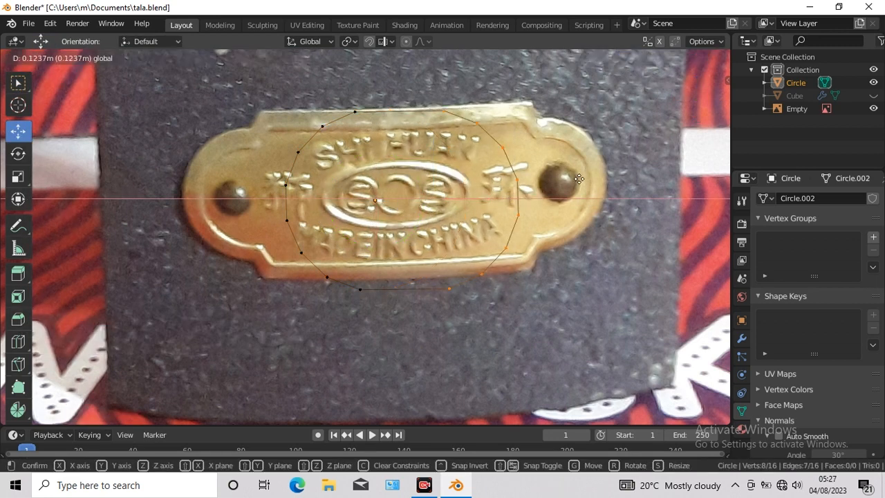
{"action": "left_click_drag", "start_coordinate": [632, 162], "coordinate": [635, 161]}
- Box-select the circle's left half and move it along X to the nameplate's left end
{"action": "left_click", "coordinate": [18, 153]}
{"action": "left_click", "coordinate": [18, 83]}
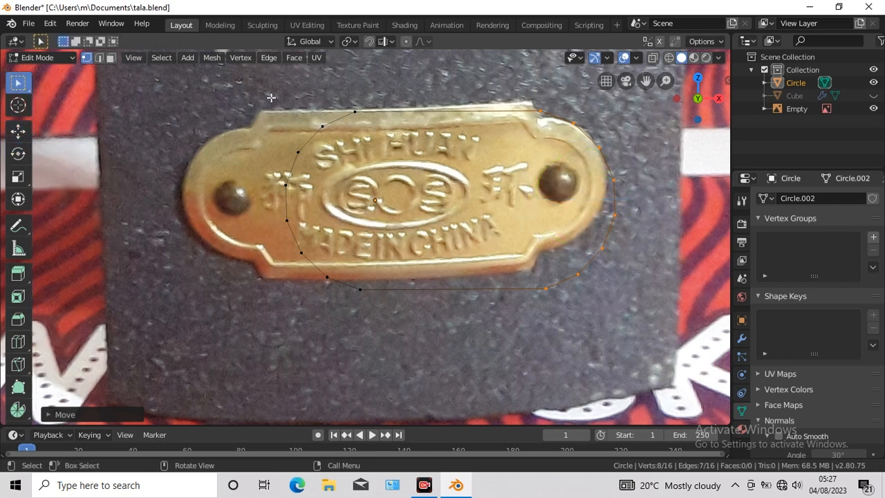
{"action": "left_click_drag", "start_coordinate": [269, 89], "coordinate": [385, 317]}
{"action": "left_click", "coordinate": [18, 131]}
{"action": "left_click_drag", "start_coordinate": [373, 200], "coordinate": [264, 193]}
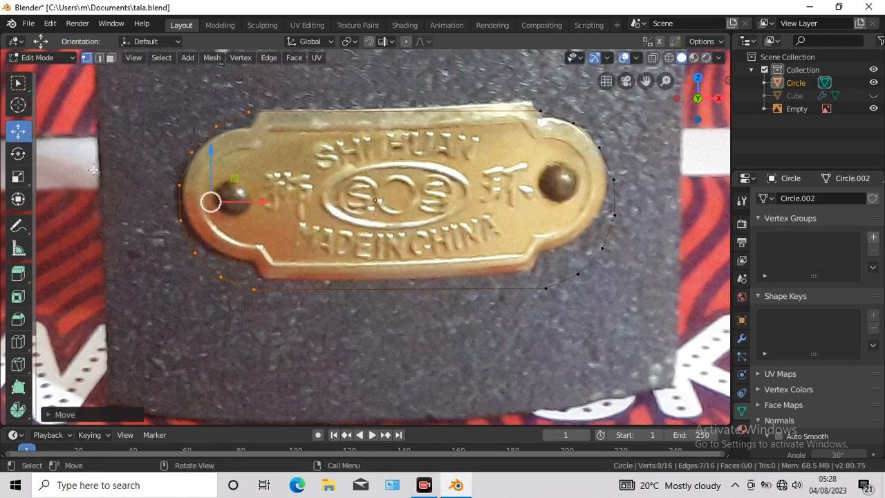
- Rotate the whole outline to match the nameplate's tilt and scale it down uniformly
{"action": "left_click", "coordinate": [18, 153]}
{"action": "key", "text": "a"}
{"action": "left_click_drag", "start_coordinate": [434, 172], "coordinate": [437, 174]}
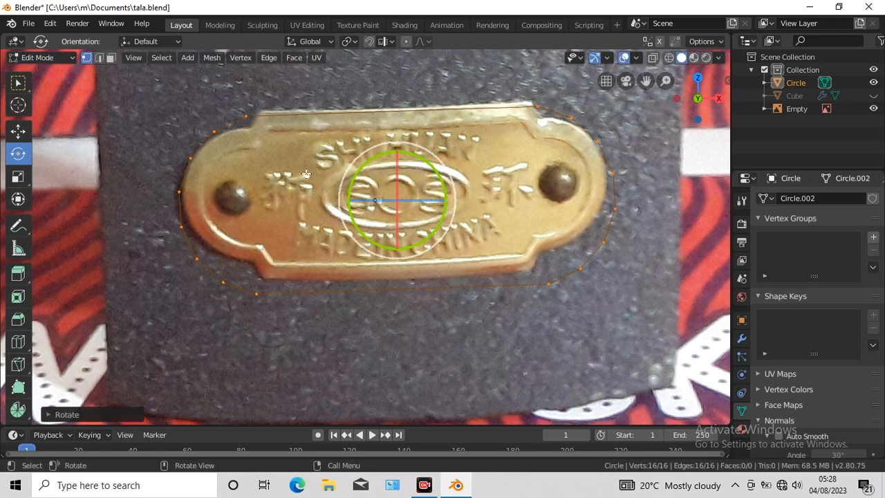
{"action": "left_click", "coordinate": [18, 177]}
{"action": "key", "text": "s"}
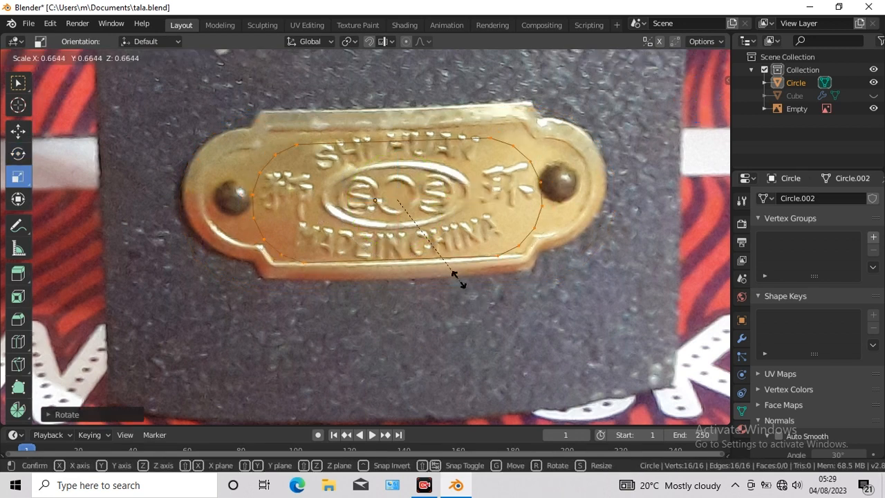
{"action": "left_click", "coordinate": [459, 277]}
- Move the right-half vertices along X and Z to fit the nameplate's right rounded end
{"action": "key", "text": "w"}
{"action": "left_click_drag", "start_coordinate": [475, 130], "coordinate": [594, 274]}
{"action": "left_click", "coordinate": [18, 130]}
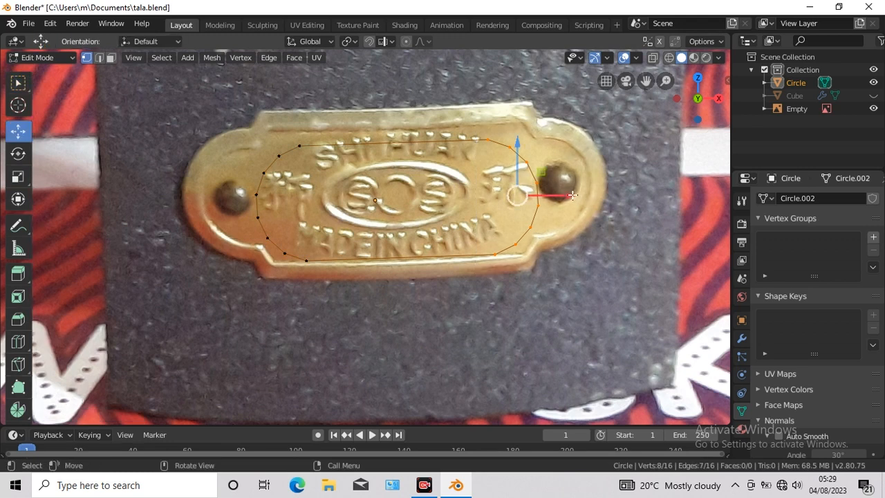
{"action": "left_click_drag", "start_coordinate": [557, 183], "coordinate": [646, 171]}
{"action": "left_click_drag", "start_coordinate": [591, 144], "coordinate": [590, 130]}
{"action": "left_click_drag", "start_coordinate": [640, 181], "coordinate": [635, 182]}
- Move the left-half vertices along X and Z to fit the nameplate's left rounded end
{"action": "left_click", "coordinate": [18, 84]}
{"action": "left_click_drag", "start_coordinate": [240, 130], "coordinate": [324, 285]}
{"action": "left_click", "coordinate": [18, 131]}
{"action": "left_click_drag", "start_coordinate": [312, 197], "coordinate": [231, 193]}
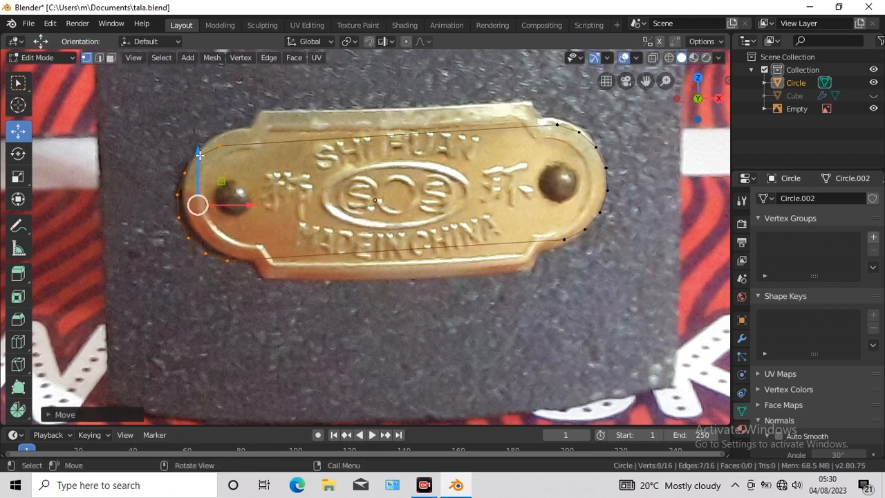
{"action": "left_click_drag", "start_coordinate": [198, 155], "coordinate": [199, 144]}
{"action": "left_click_drag", "start_coordinate": [235, 194], "coordinate": [239, 194]}
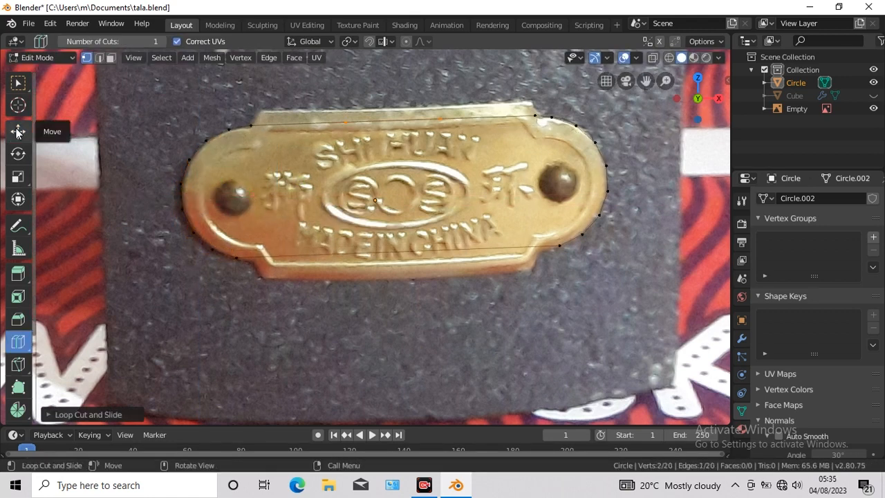
- Raise the upper edge's two inner vertices, scale them apart to the notched corners, and align the right one with the nameplate's top corner
{"action": "left_click", "coordinate": [18, 132]}
{"action": "left_click_drag", "start_coordinate": [392, 70], "coordinate": [392, 58]}
{"action": "left_click", "coordinate": [18, 177]}
{"action": "left_click_drag", "start_coordinate": [449, 110], "coordinate": [541, 122]}
{"action": "left_click", "coordinate": [18, 132]}
{"action": "left_click", "coordinate": [532, 108]}
{"action": "left_click_drag", "start_coordinate": [531, 59], "coordinate": [531, 54]}
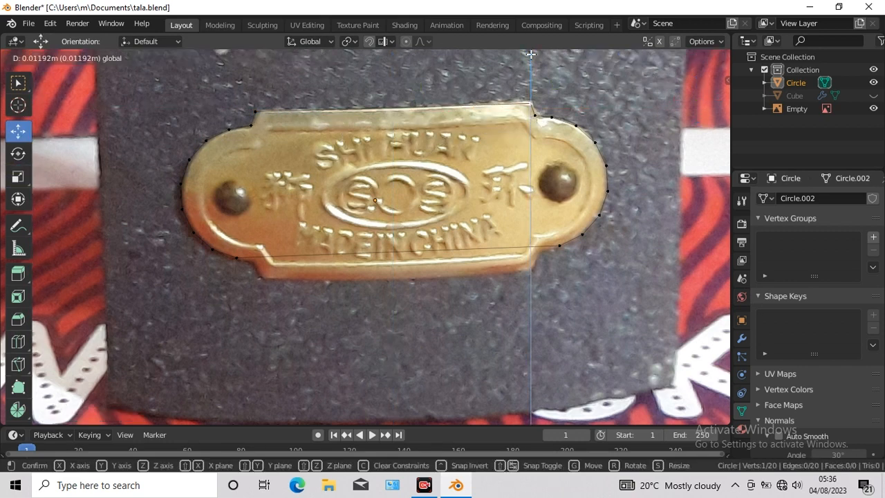
{"action": "left_click_drag", "start_coordinate": [531, 54], "coordinate": [531, 54]}
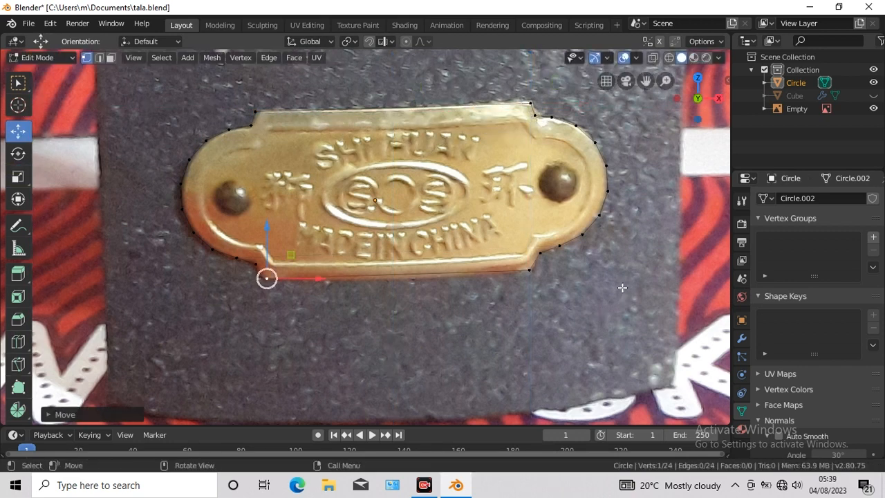
- Select the whole outline, extrude it and scale the extrusion inward to form the nameplate's rim
{"action": "key", "text": "a"}
{"action": "key", "text": "w"}
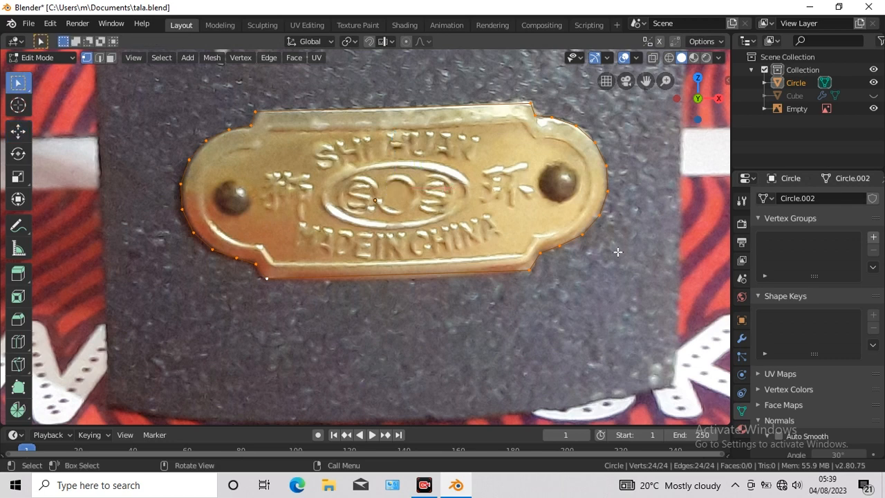
{"action": "key", "text": "e"}
{"action": "key", "text": "s"}
{"action": "left_click", "coordinate": [580, 257]}
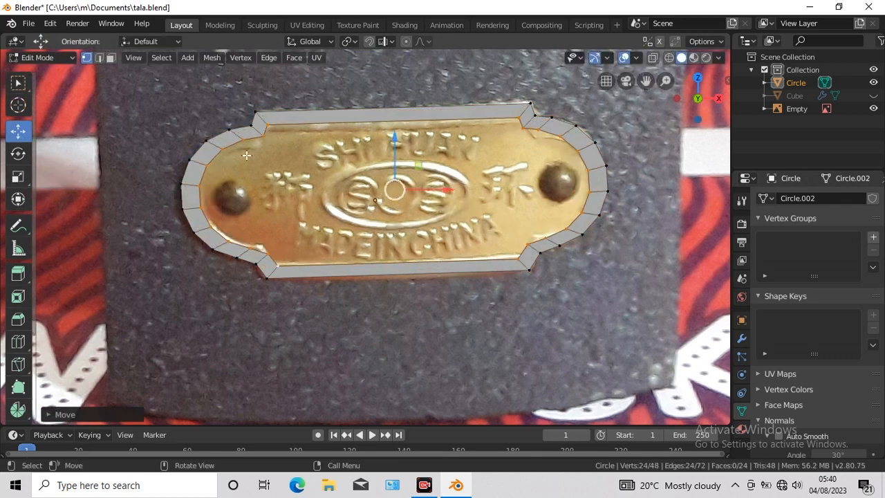
- Extrude the inner edge loop inward again and merge its vertices at the centre to fill the plate
{"action": "key", "text": "e"}
{"action": "key", "text": "s"}
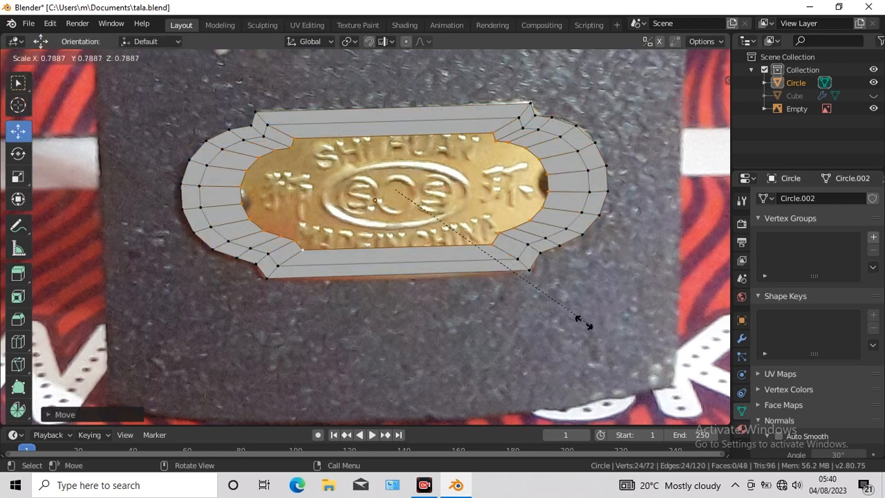
{"action": "left_click", "coordinate": [583, 322]}
{"action": "key", "text": "alt+m"}
{"action": "left_click", "coordinate": [551, 353]}
- With the reference image hidden, inset the face loop of the nameplate's rim and move it along Y to raise the border
{"action": "left_click", "coordinate": [873, 109]}
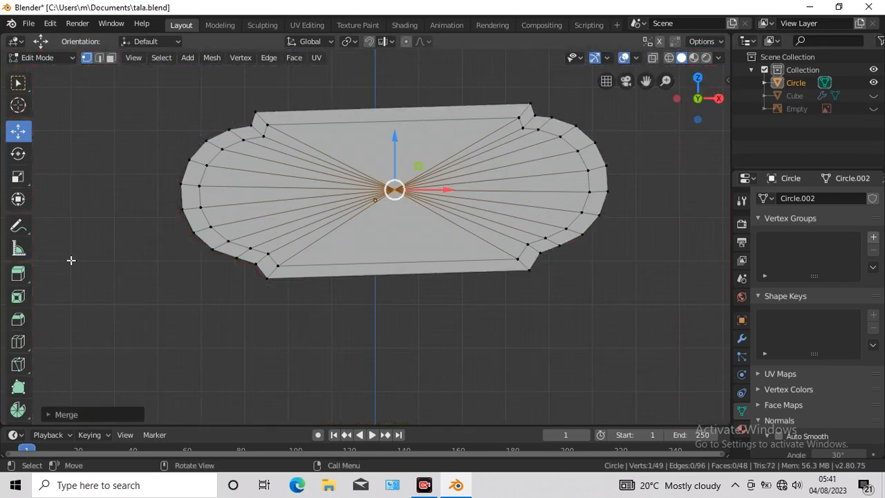
{"action": "left_click", "coordinate": [18, 82]}
{"action": "left_click", "coordinate": [529, 257]}
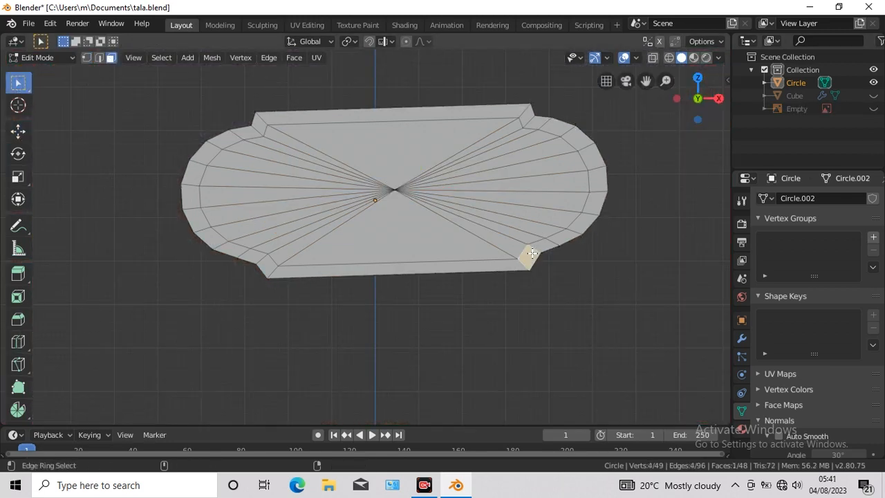
{"action": "left_click", "coordinate": [529, 258], "text": "alt"}
{"action": "left_click", "coordinate": [293, 58]}
{"action": "left_click", "coordinate": [305, 119]}
{"action": "left_click", "coordinate": [609, 275]}
{"action": "middle_click_drag", "start_coordinate": [588, 355], "coordinate": [534, 366]}
{"action": "left_click", "coordinate": [18, 132]}
{"action": "left_click_drag", "start_coordinate": [399, 175], "coordinate": [395, 188]}
- Add a Subdivision Surface modifier to the nameplate and set its viewport subdivisions to 3
{"action": "left_click", "coordinate": [742, 339]}
{"action": "left_click", "coordinate": [784, 199]}
{"action": "left_click", "coordinate": [628, 412]}
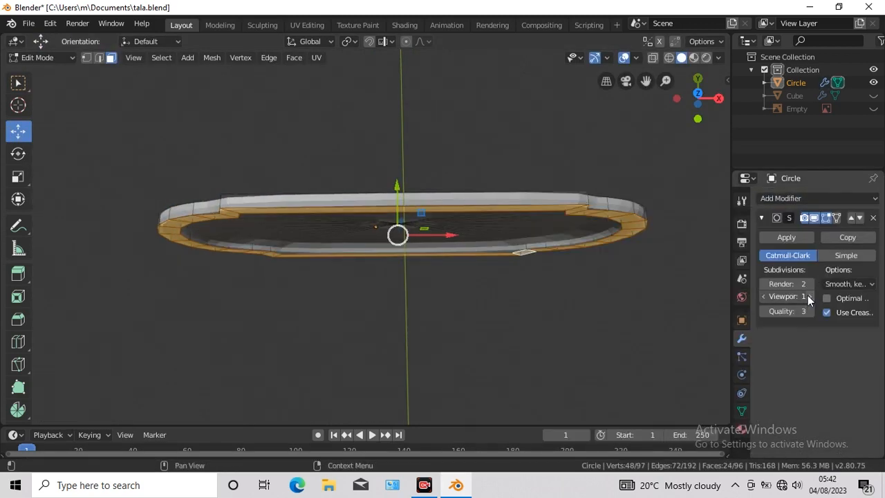
{"action": "left_click", "coordinate": [809, 297]}
{"action": "left_click", "coordinate": [808, 297]}
{"action": "key", "text": "KP_1"}
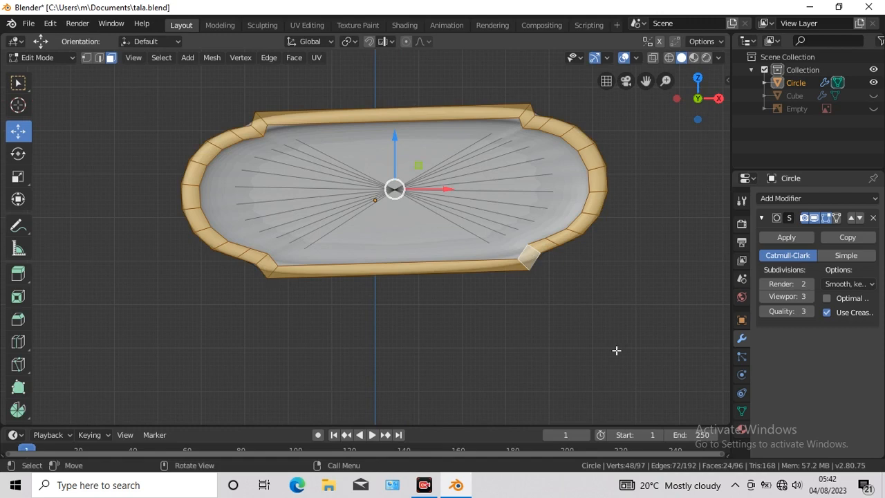
- Add loop cuts across the rim beside the notched corners to sharpen them
{"action": "left_click", "coordinate": [18, 342]}
{"action": "key", "text": "Tab"}
{"action": "key", "text": "Tab"}
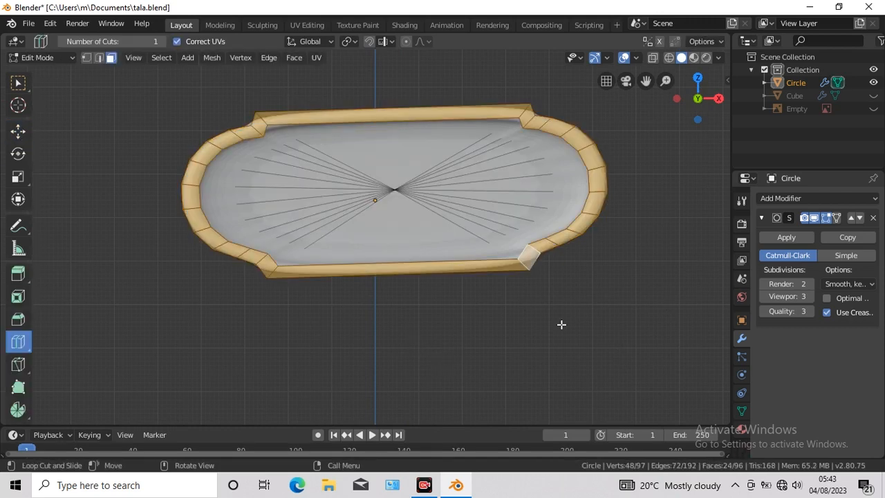
{"action": "left_click_drag", "start_coordinate": [316, 115], "coordinate": [202, 128]}
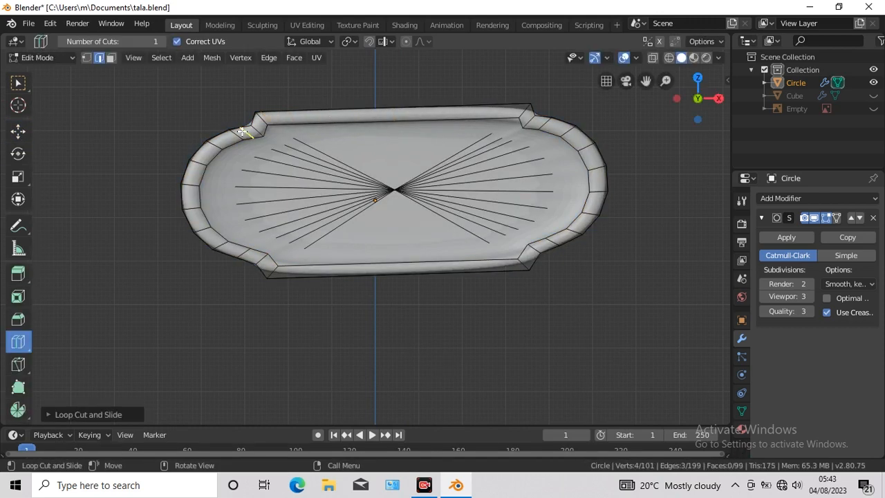
{"action": "left_click_drag", "start_coordinate": [363, 138], "coordinate": [532, 139]}
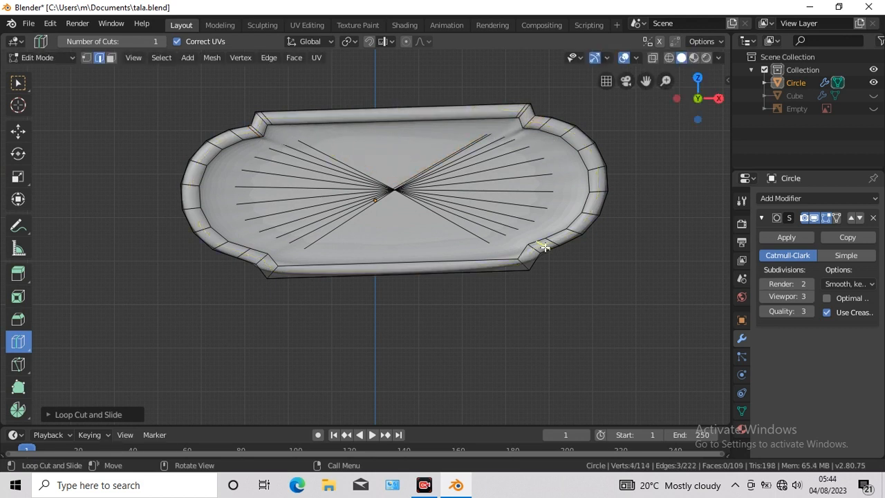
{"action": "left_click_drag", "start_coordinate": [537, 241], "coordinate": [254, 262]}
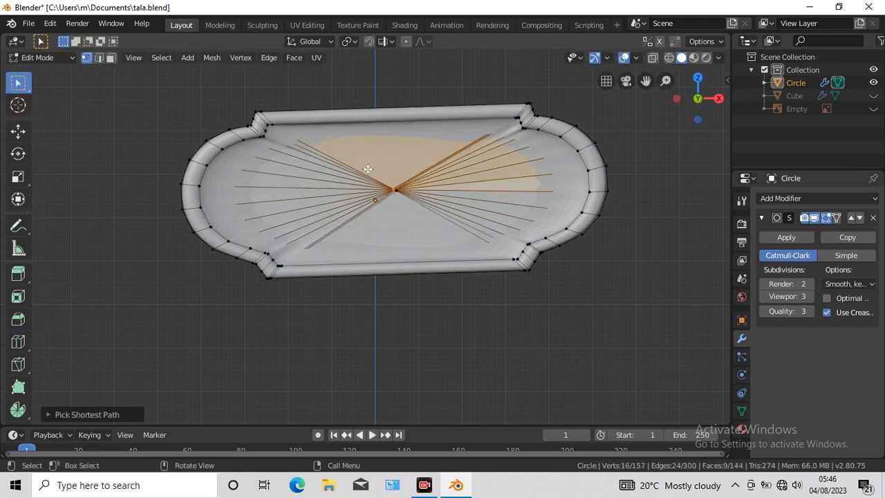
- Dissolve the vertices at the plate's centre, then inset the resulting single inner face
{"action": "right_click", "coordinate": [368, 440]}
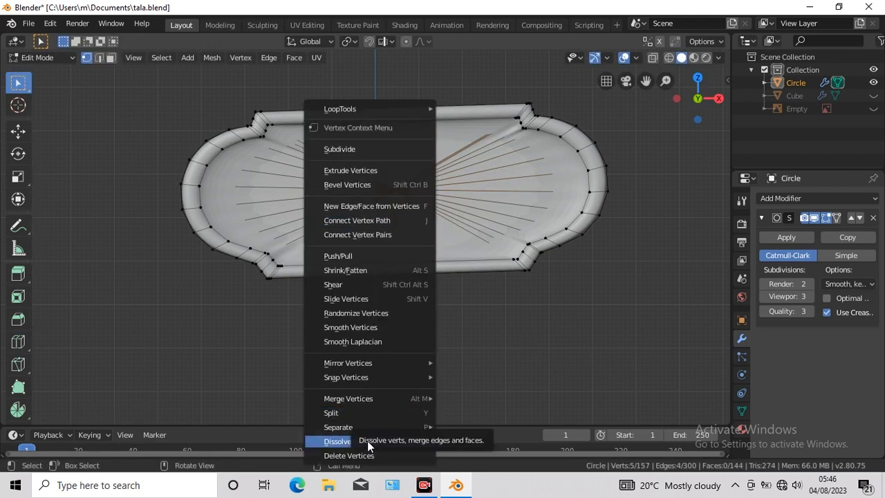
{"action": "left_click", "coordinate": [367, 440]}
{"action": "left_click", "coordinate": [371, 187]}
{"action": "left_click", "coordinate": [294, 58]}
{"action": "left_click", "coordinate": [316, 118]}
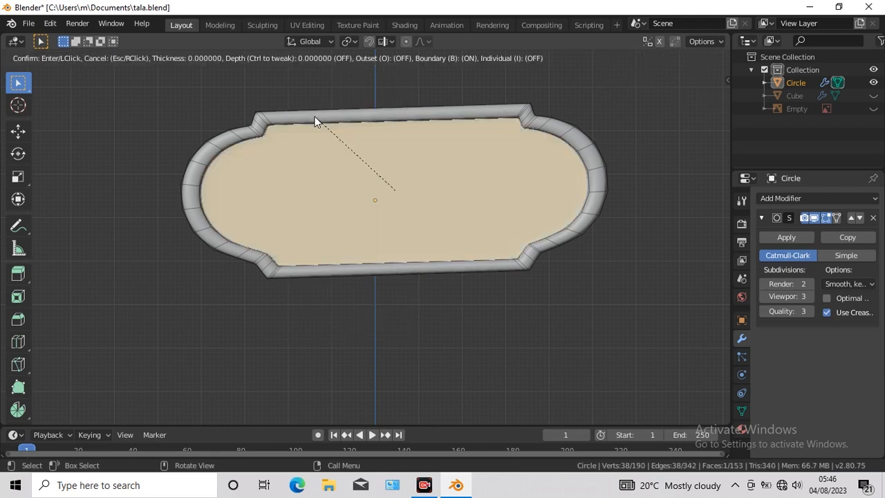
{"action": "left_click", "coordinate": [316, 122]}
- Add a loop cut running around the raised rim and return to Object Mode
{"action": "key", "text": "Tab"}
{"action": "key", "text": "Tab"}
{"action": "left_click", "coordinate": [18, 342]}
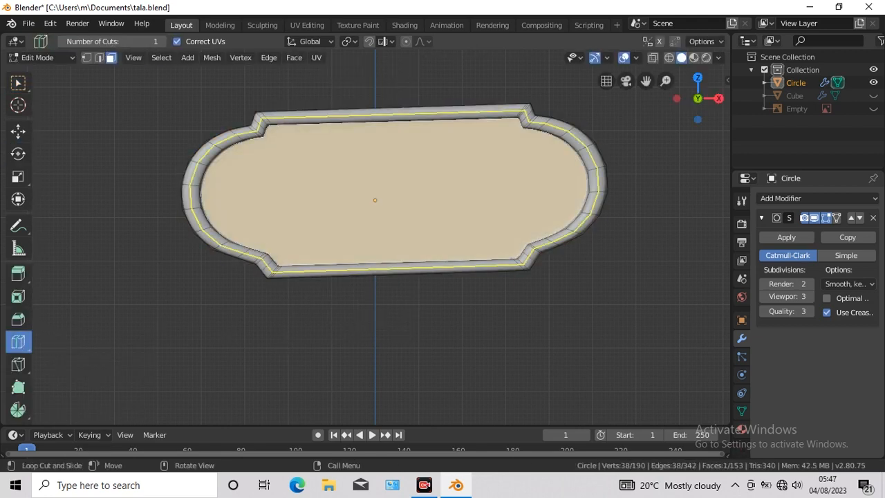
{"action": "left_click_drag", "start_coordinate": [223, 244], "coordinate": [221, 246]}
{"action": "key", "text": "Tab"}
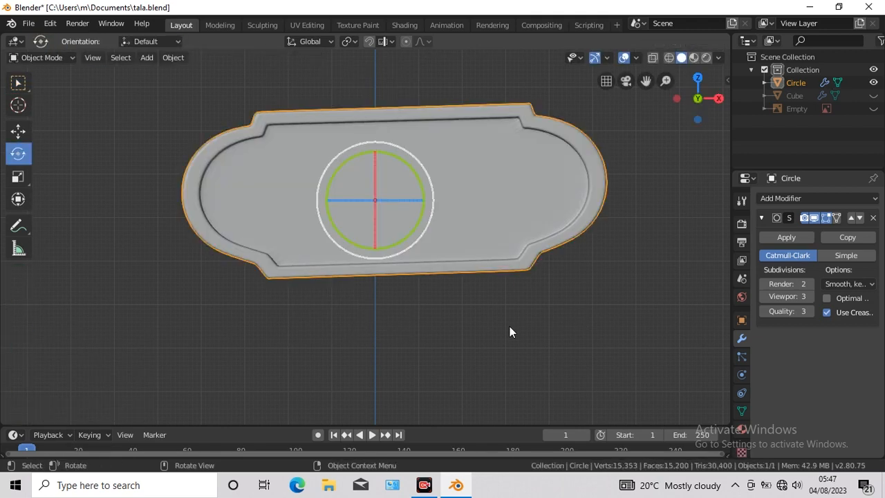
- Compare the nameplate with the reference image, then hide the image again
{"action": "left_click", "coordinate": [874, 108]}
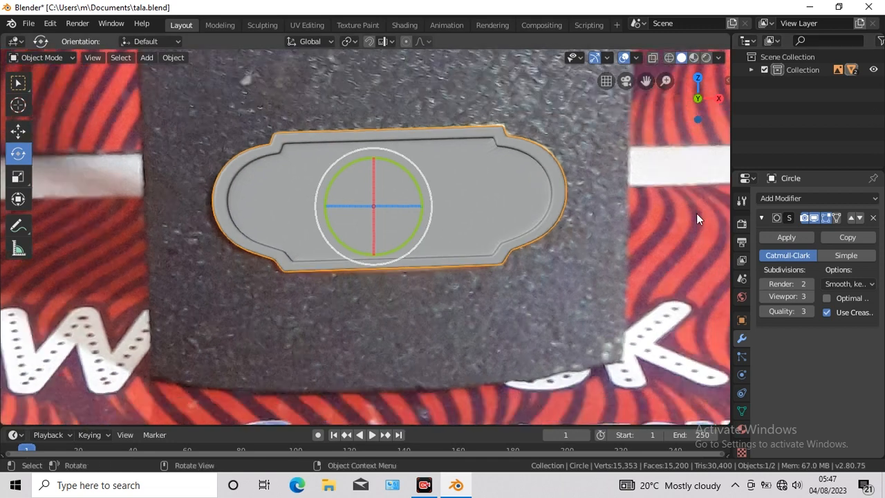
{"action": "left_click", "coordinate": [752, 70]}
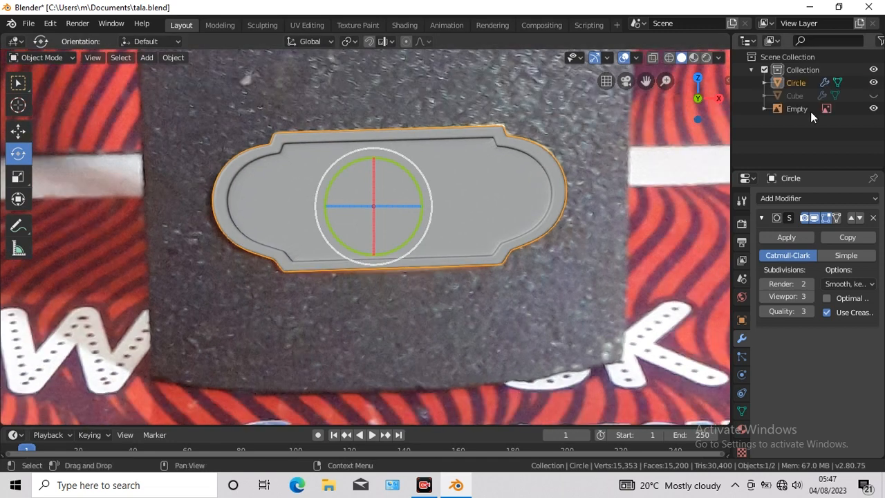
{"action": "left_click", "coordinate": [874, 109]}
{"action": "scroll", "coordinate": [532, 322], "scroll_direction": "down", "scroll_amount": 2}
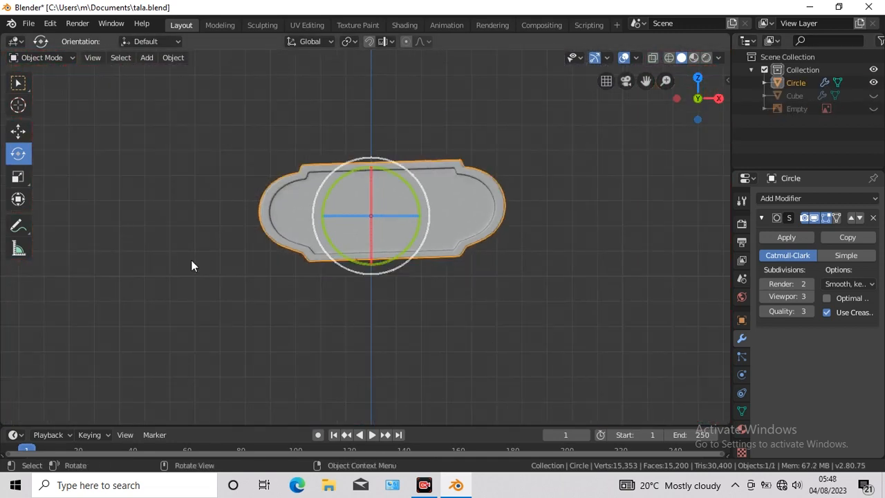
- Rotate the nameplate slightly so it sits level and show the cube body again
{"action": "left_click_drag", "start_coordinate": [191, 260], "coordinate": [189, 253]}
{"action": "left_click", "coordinate": [874, 96]}
{"action": "middle_click_drag", "start_coordinate": [621, 276], "coordinate": [620, 277]}
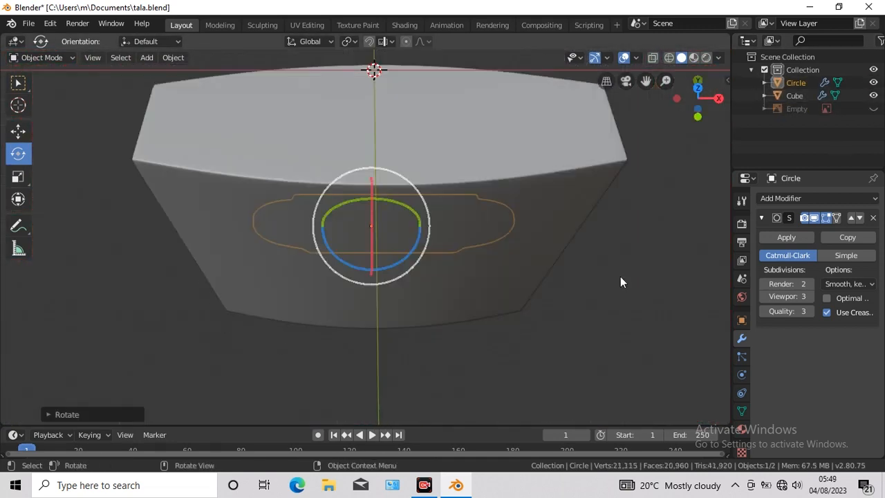
- Move the nameplate along Y out of the body onto its curved front face and check it from the front
{"action": "key", "text": "KP_8"}
{"action": "key", "text": "KP_8"}
{"action": "key", "text": "KP_8"}
{"action": "key", "text": "KP_8"}
{"action": "key", "text": "KP_8"}
{"action": "key", "text": "KP_2"}
{"action": "key", "text": "KP_2"}
{"action": "key", "text": "KP_2"}
{"action": "left_click", "coordinate": [18, 131]}
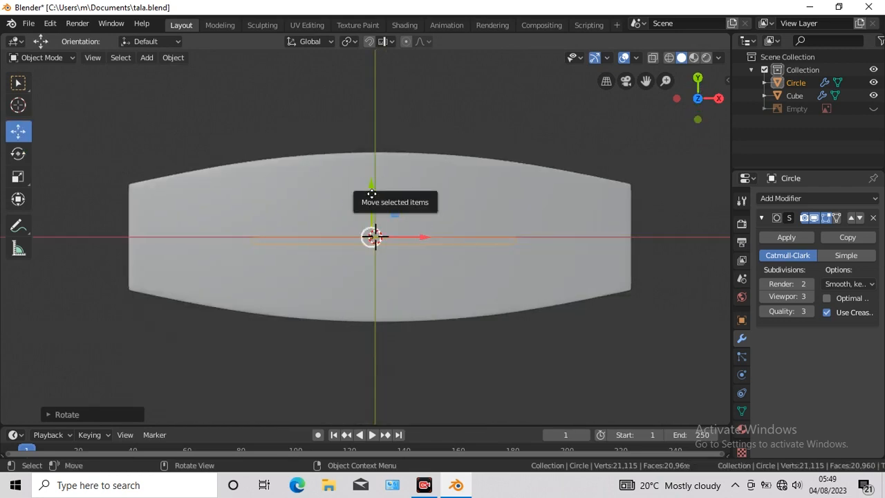
{"action": "left_click_drag", "start_coordinate": [371, 194], "coordinate": [372, 291]}
{"action": "key", "text": "KP_1"}
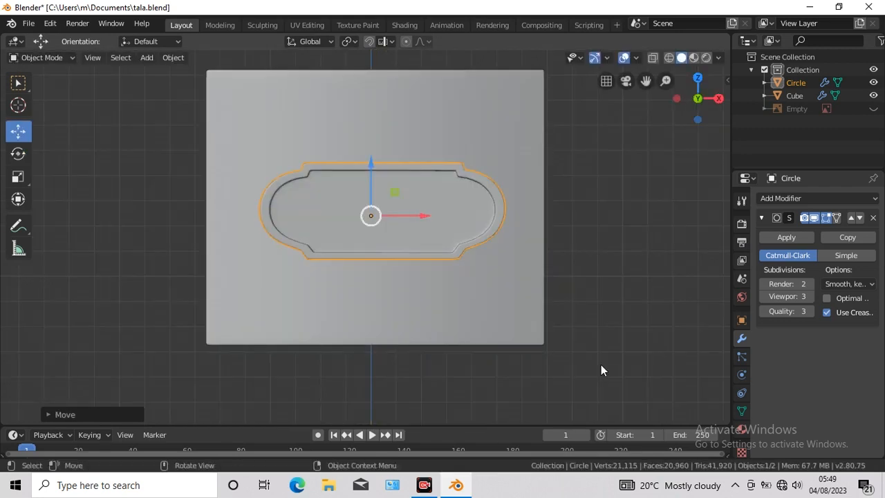
- Save the file and hide both the nameplate and the cube body in the front view
{"action": "key", "text": "KP_7"}
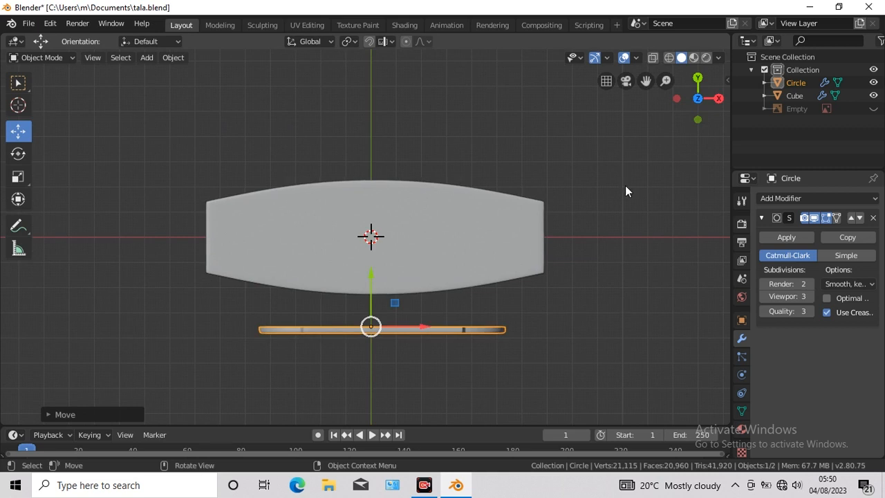
{"action": "key", "text": "ctrl+s"}
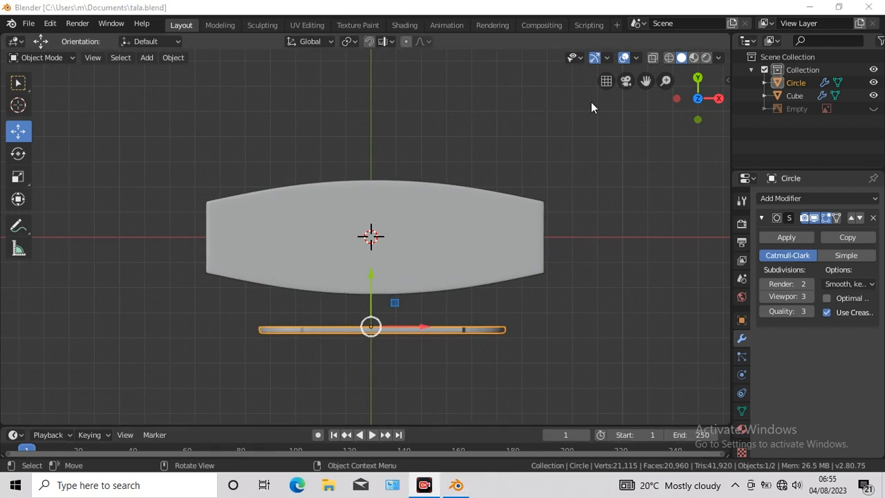
{"action": "left_click", "coordinate": [632, 190]}
{"action": "key", "text": "KP_1"}
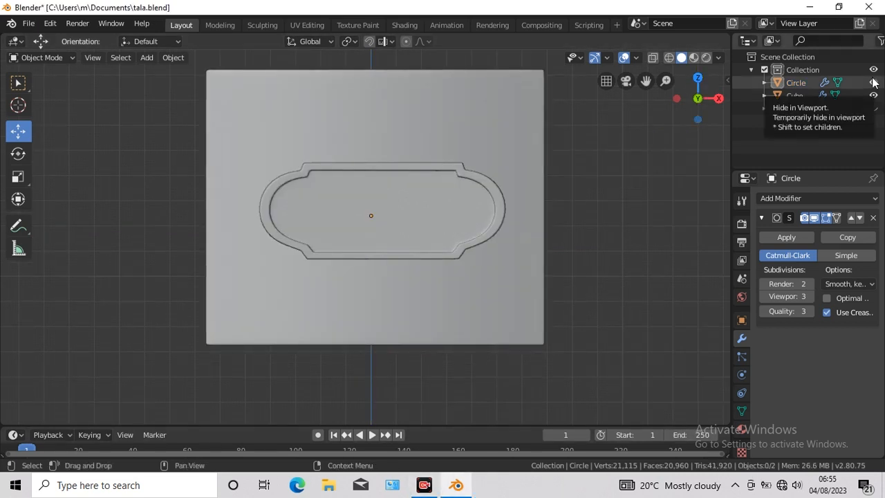
{"action": "left_click", "coordinate": [873, 82]}
{"action": "left_click", "coordinate": [873, 96]}
- Add a text object at the world origin and align it to the front view
{"action": "scroll", "coordinate": [133, 172], "scroll_direction": "down", "scroll_amount": 3}
{"action": "left_click", "coordinate": [148, 60]}
{"action": "left_click", "coordinate": [162, 129]}
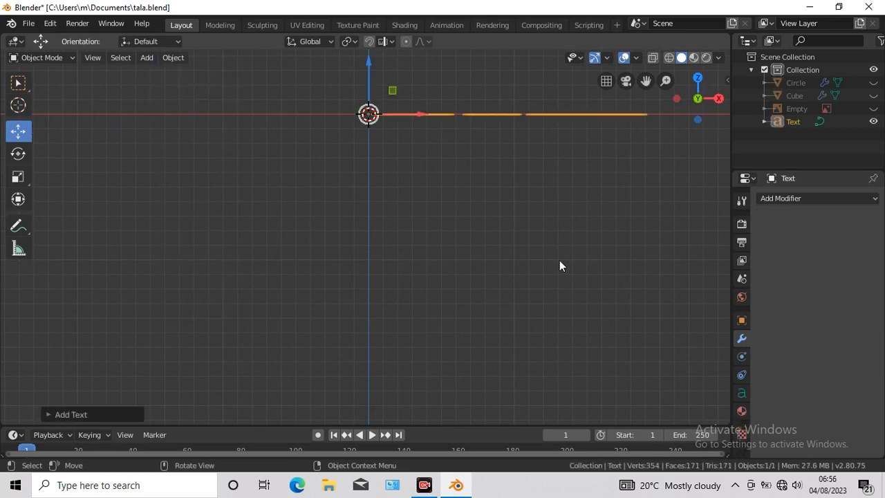
{"action": "left_click", "coordinate": [47, 414]}
{"action": "left_click", "coordinate": [199, 329]}
{"action": "left_click", "coordinate": [164, 356]}
{"action": "left_click", "coordinate": [50, 297]}
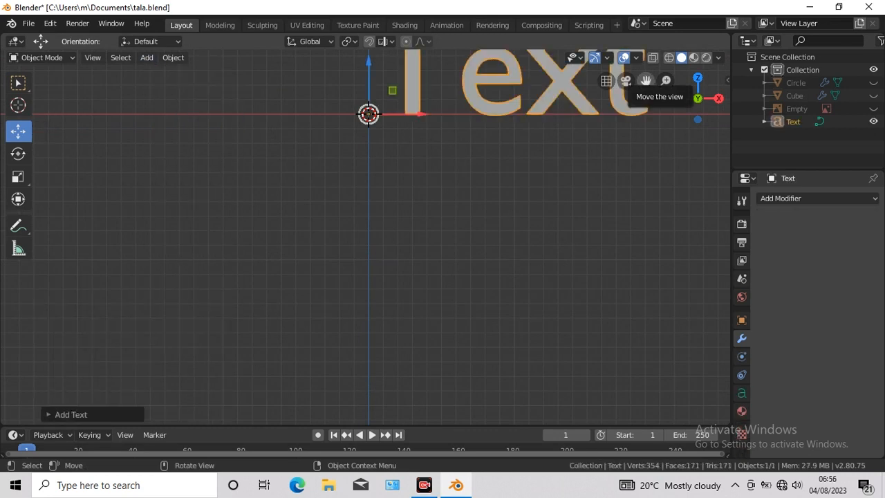
- Replace the placeholder text with "M T V" and return to Object Mode
{"action": "left_click_drag", "start_coordinate": [645, 80], "coordinate": [633, 239]}
{"action": "key", "text": "Tab"}
{"action": "key", "text": "BackSpace"}
{"action": "key", "text": "BackSpace"}
{"action": "key", "text": "BackSpace"}
{"action": "key", "text": "BackSpace"}
{"action": "type", "text": "M T V"}
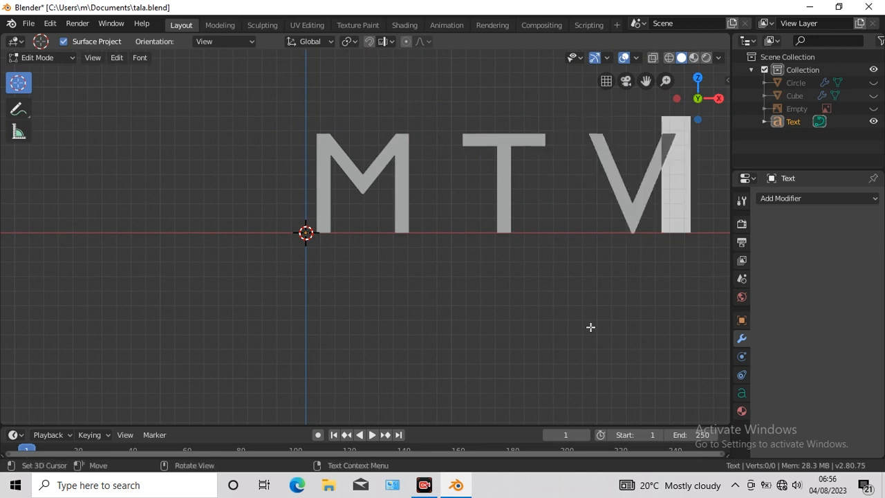
{"action": "key", "text": "Tab"}
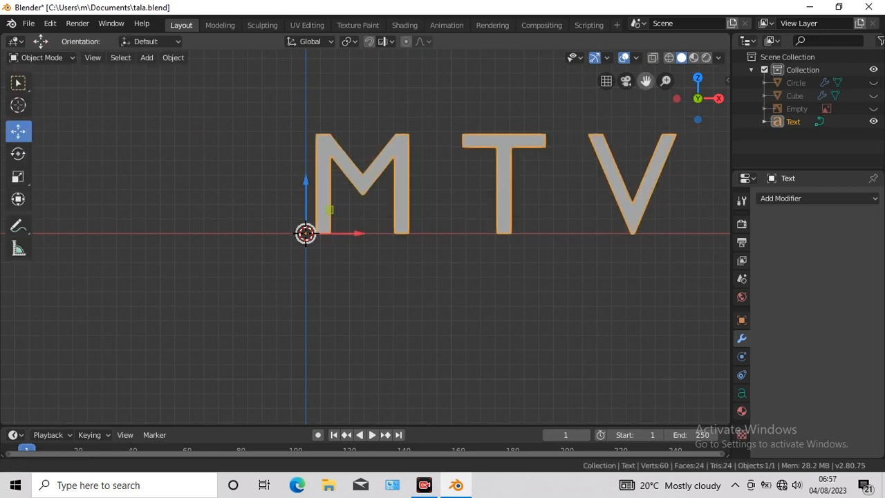
- Give the lettering thickness with an extrude of 0.02 m and a bevel depth of 0.01 m
{"action": "left_click_drag", "start_coordinate": [646, 81], "coordinate": [584, 127]}
{"action": "middle_click_drag", "start_coordinate": [567, 201], "coordinate": [569, 300]}
{"action": "left_click", "coordinate": [742, 392]}
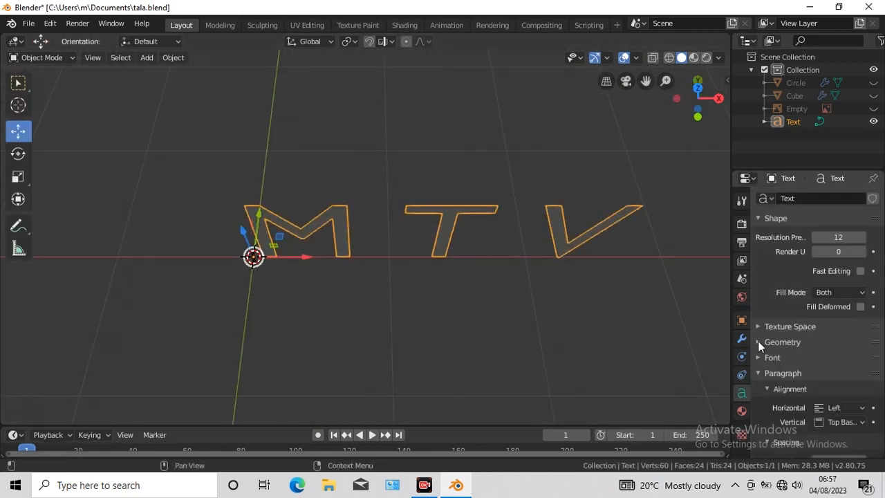
{"action": "left_click", "coordinate": [758, 342]}
{"action": "left_click", "coordinate": [863, 375]}
{"action": "left_click", "coordinate": [863, 376]}
{"action": "left_click", "coordinate": [863, 428]}
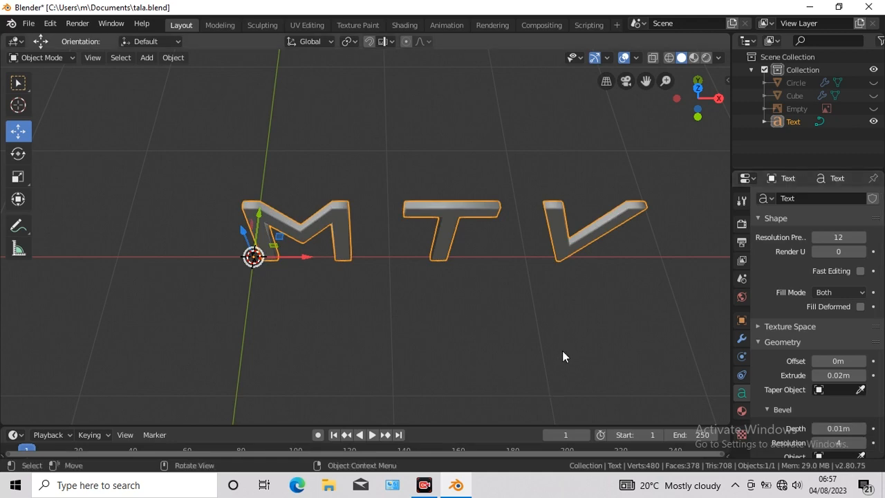
- Convert the text object to a mesh and check its topology in Edit Mode
{"action": "key", "text": "KP_1"}
{"action": "left_click", "coordinate": [170, 58]}
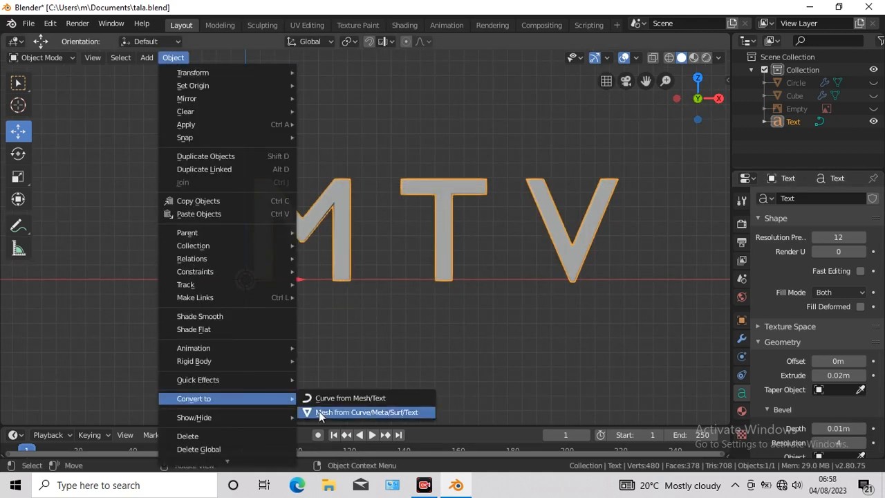
{"action": "left_click", "coordinate": [319, 411]}
{"action": "key", "text": "Tab"}
{"action": "key", "text": "Tab"}
- Add a Remesh modifier to the lettering with octree depth 6 and Remove Disconnected Pieces off, then apply it
{"action": "left_click", "coordinate": [818, 198]}
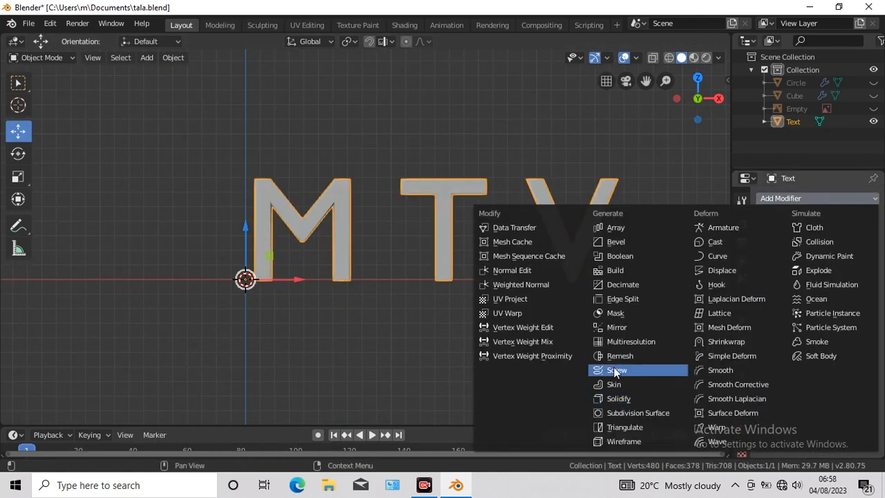
{"action": "left_click", "coordinate": [660, 368]}
{"action": "left_click", "coordinate": [766, 312]}
{"action": "left_click", "coordinate": [810, 269]}
{"action": "left_click", "coordinate": [810, 269]}
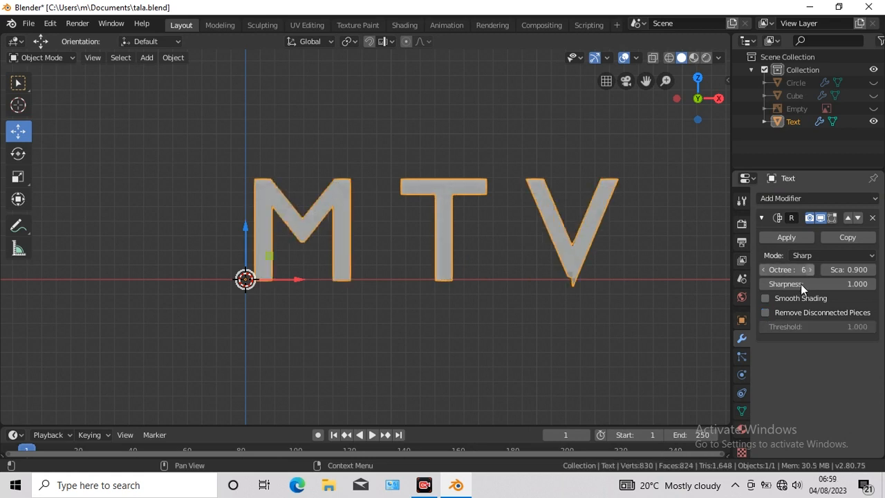
{"action": "left_click", "coordinate": [795, 239]}
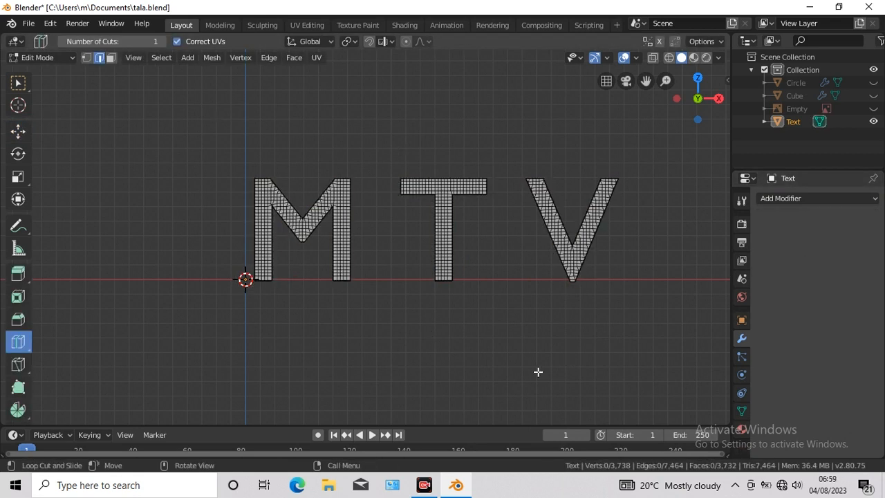
{"action": "key", "text": "Tab"}
- Show the nameplate again and set the lettering's origin to its geometry
{"action": "left_click", "coordinate": [873, 82]}
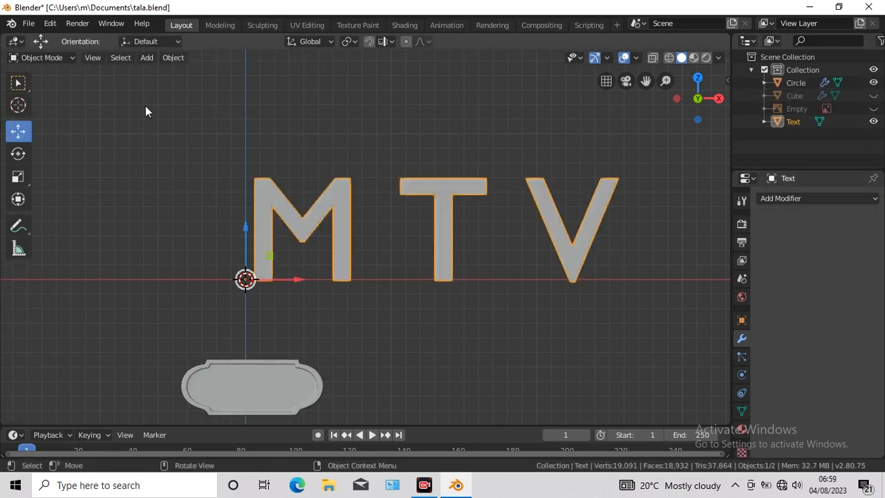
{"action": "left_click", "coordinate": [172, 58]}
{"action": "mouse_move", "coordinate": [228, 88]}
{"action": "left_click", "coordinate": [346, 99]}
- Scale the lettering down to fit inside the nameplate and move it along X and Z over the plate
{"action": "key", "text": "s"}
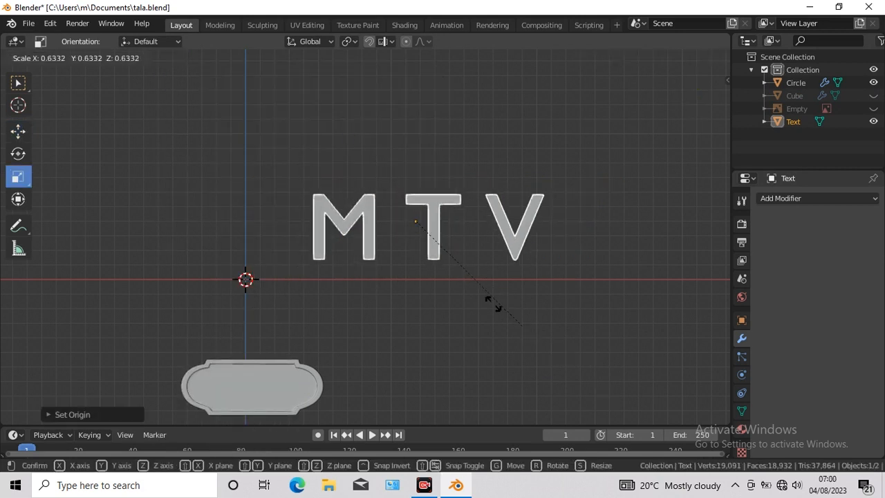
{"action": "left_click", "coordinate": [376, 161]}
{"action": "left_click_drag", "start_coordinate": [468, 226], "coordinate": [352, 226]}
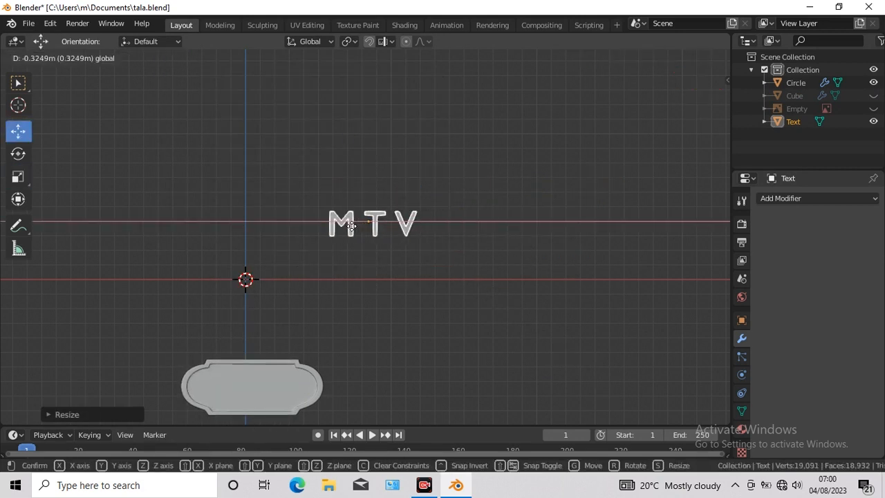
{"action": "left_click_drag", "start_coordinate": [295, 231], "coordinate": [281, 231]}
{"action": "left_click_drag", "start_coordinate": [253, 172], "coordinate": [253, 335]}
- Move the lettering along Y out to the depth of the nameplate
{"action": "left_click_drag", "start_coordinate": [646, 82], "coordinate": [620, 45]}
{"action": "scroll", "coordinate": [516, 273], "scroll_direction": "up", "scroll_amount": 6}
{"action": "key", "text": "KP_8"}
{"action": "key", "text": "KP_8"}
{"action": "key", "text": "KP_8"}
{"action": "key", "text": "KP_8"}
{"action": "key", "text": "KP_8"}
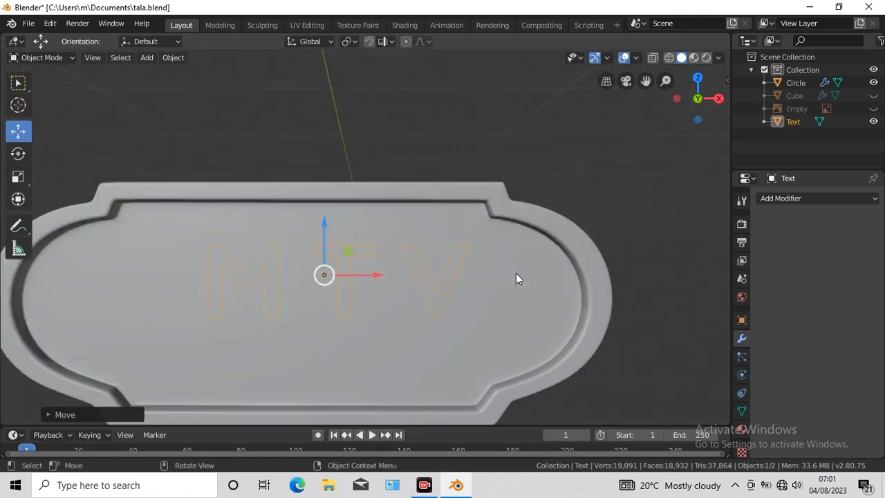
{"action": "left_click_drag", "start_coordinate": [646, 81], "coordinate": [652, 22]}
{"action": "left_click_drag", "start_coordinate": [334, 144], "coordinate": [331, 280]}
- Fine-tune the lettering's Y position from the top view so it intersects the nameplate's inner face
{"action": "key", "text": "KP_8"}
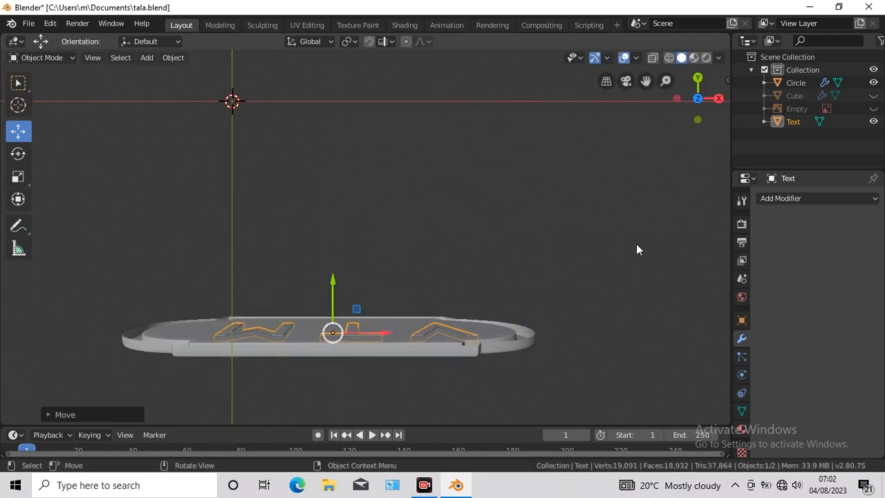
{"action": "key", "text": "KP_5"}
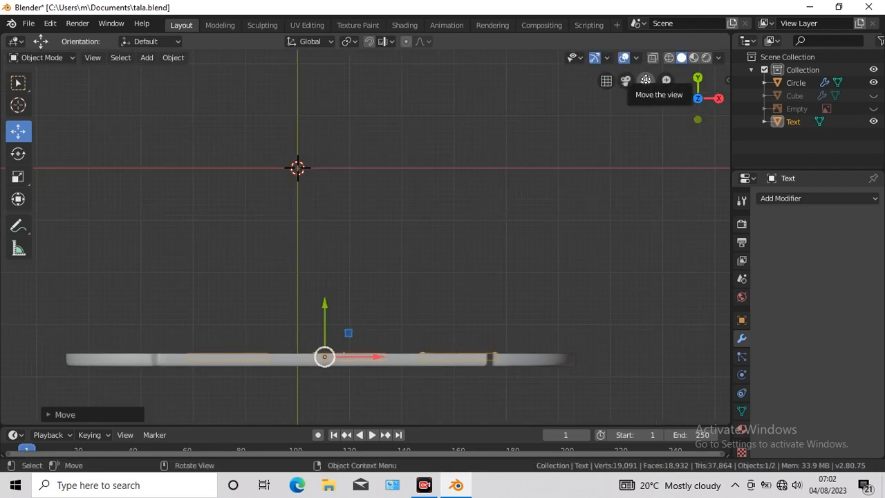
{"action": "left_click_drag", "start_coordinate": [646, 79], "coordinate": [690, 14]}
{"action": "scroll", "coordinate": [370, 355], "scroll_direction": "up", "scroll_amount": 4}
{"action": "left_click_drag", "start_coordinate": [372, 295], "coordinate": [373, 296]}
- Apply the nameplate's subdivision modifier and merge the lettering with the plate in a Boolean operation
{"action": "key", "text": "KP_1"}
{"action": "left_click", "coordinate": [469, 367], "text": "shift"}
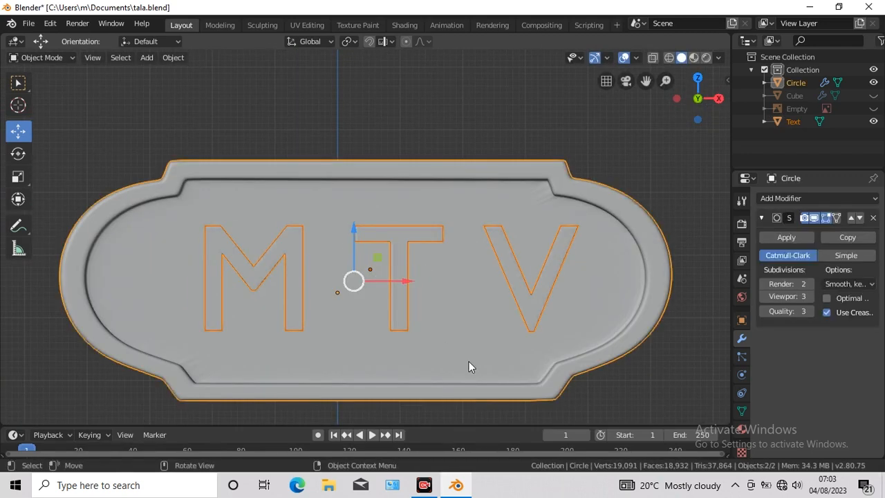
{"action": "left_click", "coordinate": [786, 237]}
{"action": "left_click", "coordinate": [170, 59]}
{"action": "mouse_move", "coordinate": [208, 454]}
{"action": "left_click", "coordinate": [347, 358]}
- Inspect the lettered nameplate, then show the cube body again and add a path curve in the top view
{"action": "middle_click_drag", "start_coordinate": [672, 381], "coordinate": [671, 369]}
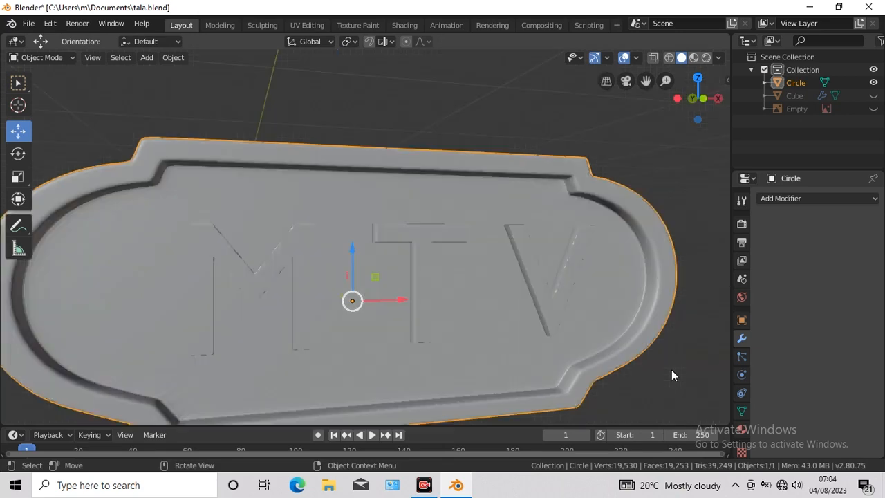
{"action": "key", "text": "KP_4"}
{"action": "scroll", "coordinate": [672, 370], "scroll_direction": "down", "scroll_amount": 2}
{"action": "key", "text": "KP_1"}
{"action": "key", "text": "KP_7"}
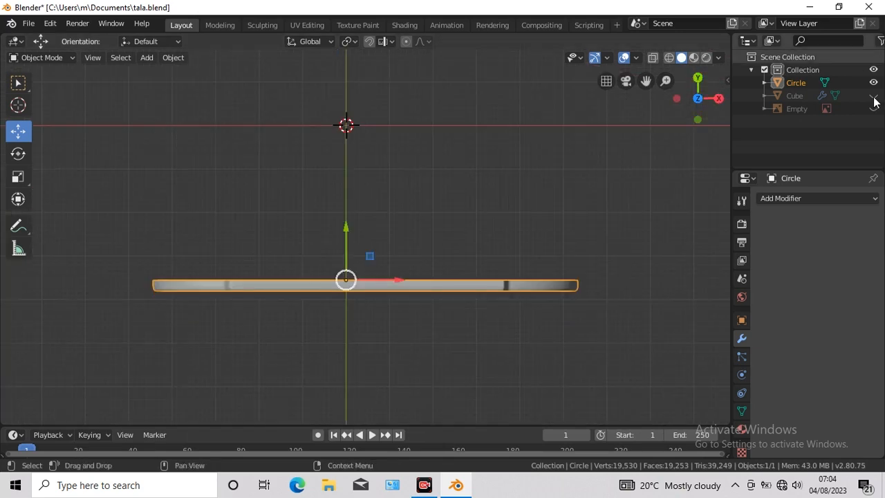
{"action": "left_click", "coordinate": [873, 96]}
{"action": "left_click", "coordinate": [146, 58]}
{"action": "mouse_move", "coordinate": [161, 86]}
{"action": "left_click", "coordinate": [263, 143]}
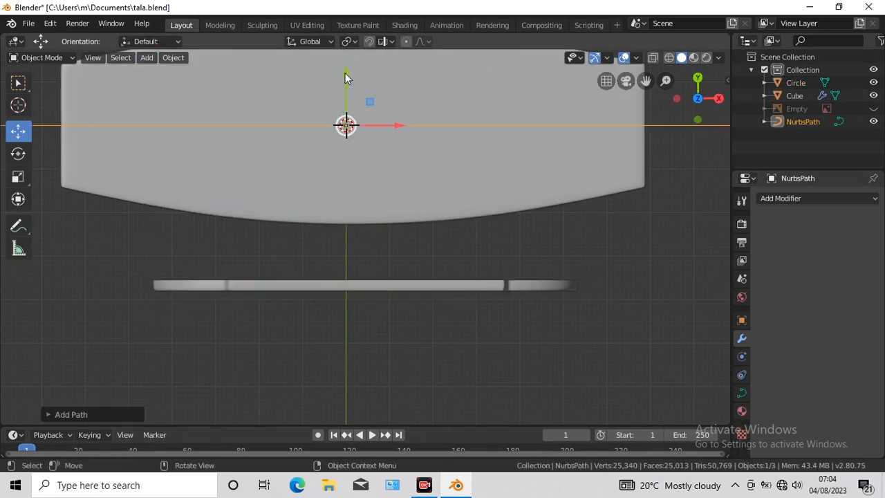
- Move the path along Y to the body's front edge and scale it down to roughly the body's width
{"action": "left_click_drag", "start_coordinate": [344, 81], "coordinate": [346, 175]}
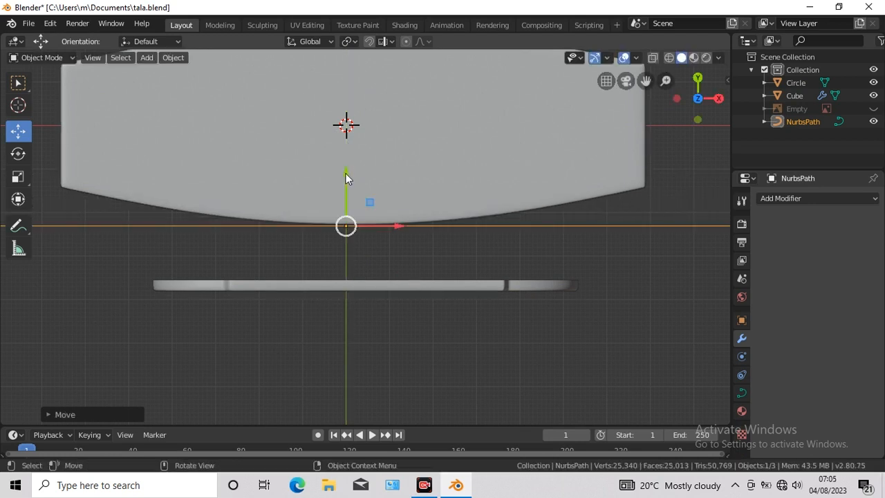
{"action": "left_click", "coordinate": [19, 177]}
{"action": "left_click_drag", "start_coordinate": [603, 278], "coordinate": [559, 268]}
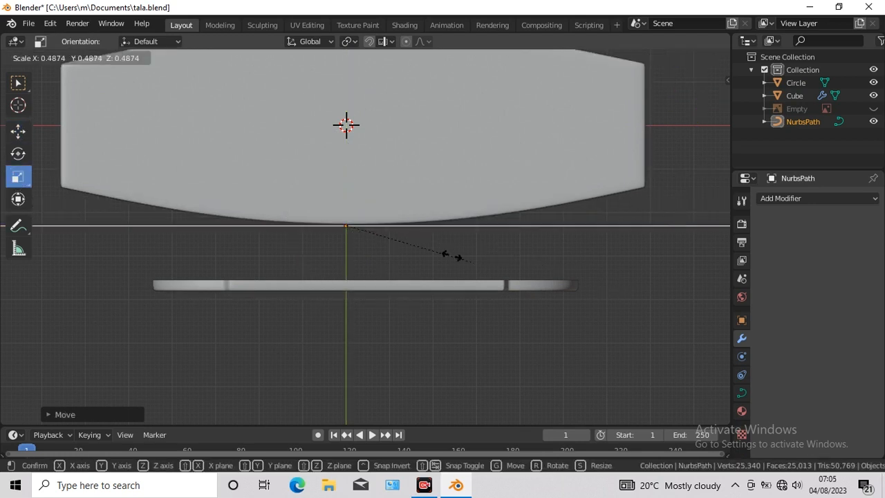
{"action": "left_click_drag", "start_coordinate": [438, 251], "coordinate": [438, 251]}
- Move the path's two end control points back to the body's front corners so it follows the curved face
{"action": "key", "text": "Tab"}
{"action": "left_click", "coordinate": [18, 132]}
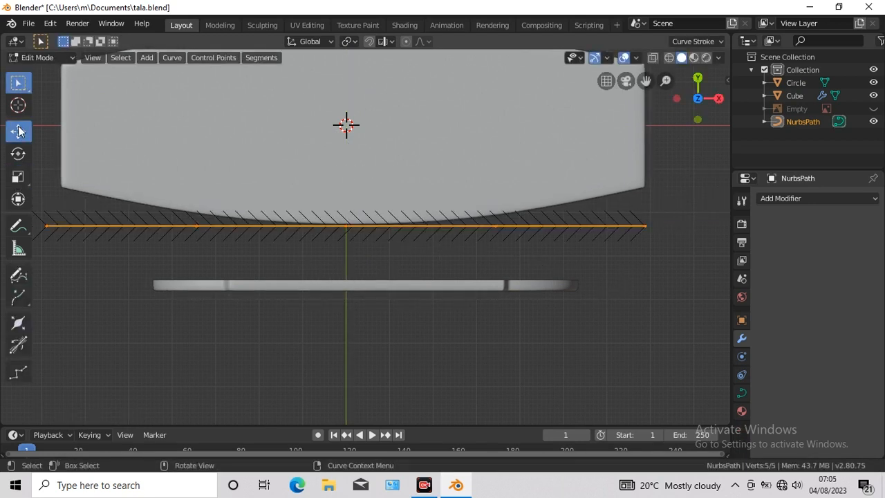
{"action": "left_click_drag", "start_coordinate": [645, 177], "coordinate": [646, 141]}
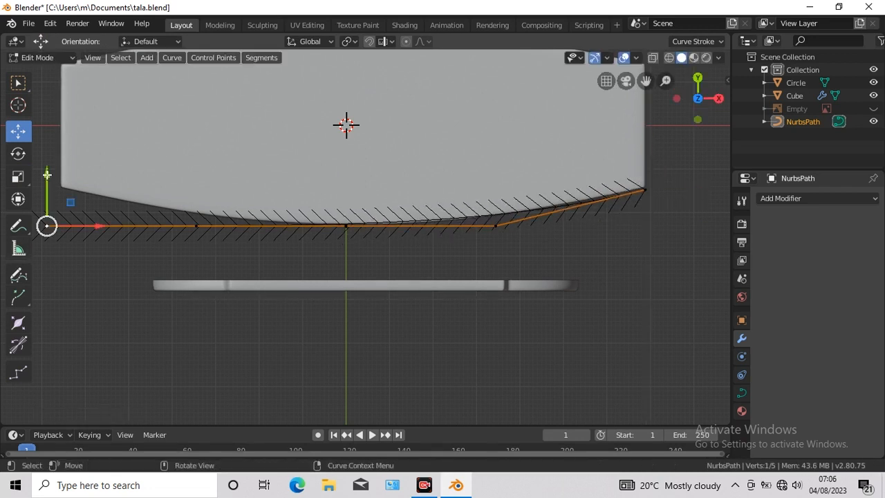
{"action": "left_click_drag", "start_coordinate": [47, 175], "coordinate": [53, 135]}
{"action": "key", "text": "g"}
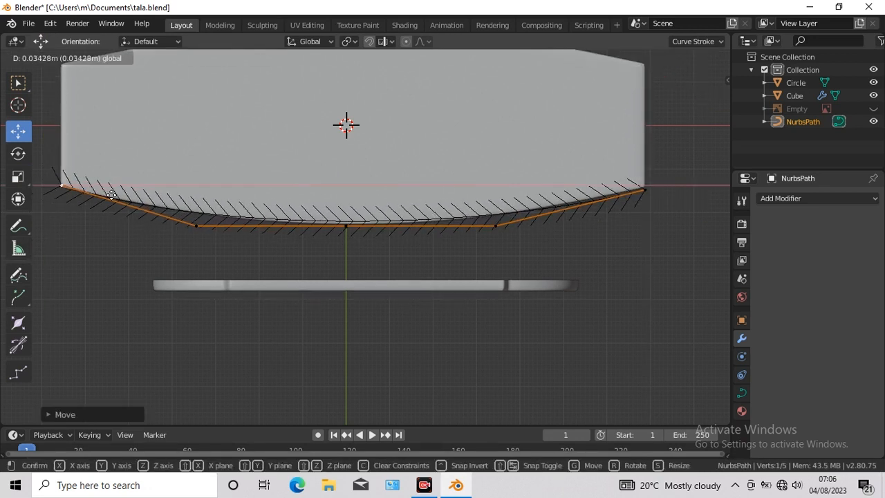
{"action": "left_click_drag", "start_coordinate": [111, 195], "coordinate": [111, 195]}
{"action": "left_click_drag", "start_coordinate": [61, 132], "coordinate": [61, 134]}
- Adjust the right end point and pull the path's middle control point slightly forward, then leave Edit Mode
{"action": "left_click", "coordinate": [646, 190]}
{"action": "left_click_drag", "start_coordinate": [645, 151], "coordinate": [613, 150]}
{"action": "left_click", "coordinate": [345, 226]}
{"action": "left_click_drag", "start_coordinate": [346, 176], "coordinate": [348, 234]}
{"action": "key", "text": "Tab"}
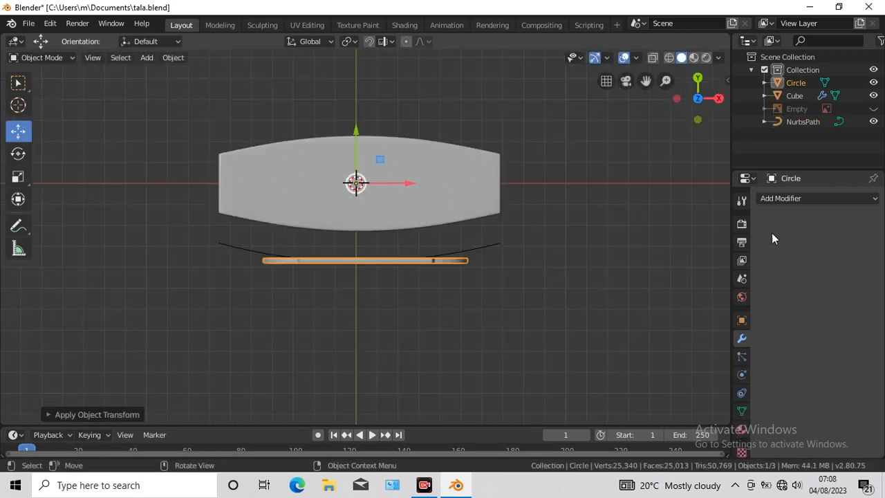
- Add a Curve modifier to the nameplate with the path as its object
{"action": "left_click", "coordinate": [815, 199]}
{"action": "left_click", "coordinate": [709, 239]}
{"action": "left_click", "coordinate": [828, 270]}
{"action": "left_click", "coordinate": [487, 250]}
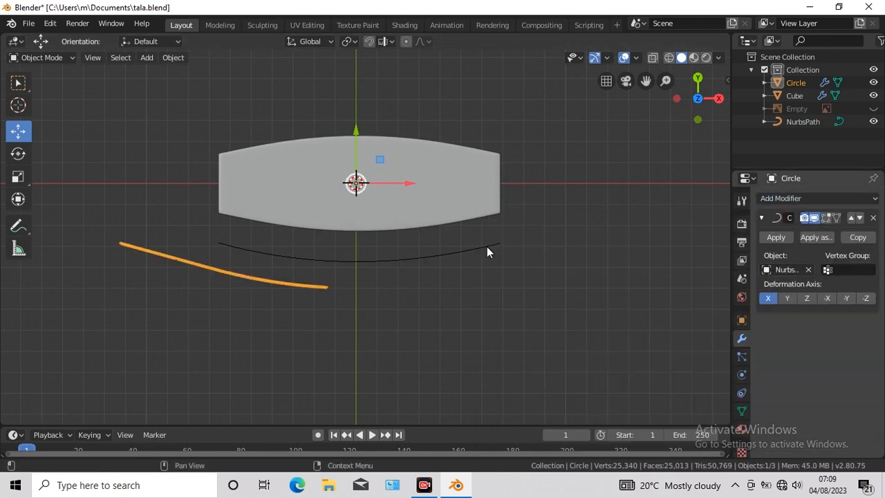
- Move the nameplate along X and Y until it is centred on the path, and apply the Curve modifier
{"action": "left_click_drag", "start_coordinate": [408, 184], "coordinate": [435, 181]}
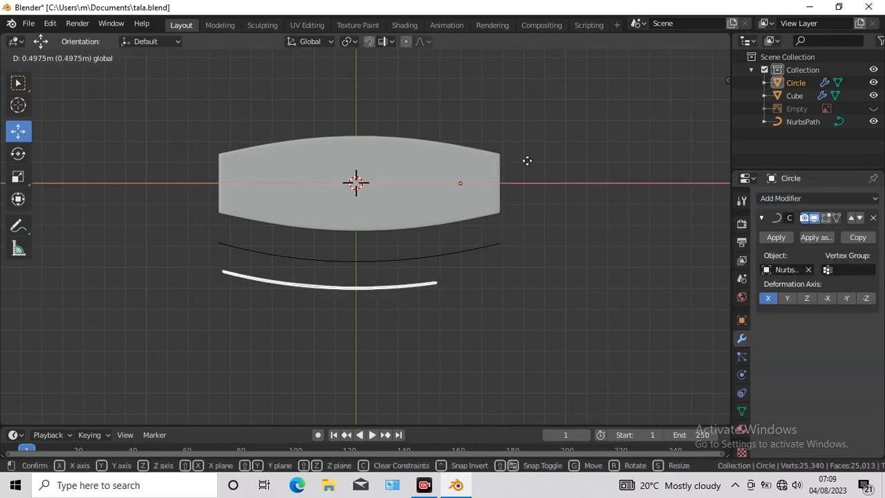
{"action": "left_click_drag", "start_coordinate": [535, 160], "coordinate": [536, 160]}
{"action": "left_click_drag", "start_coordinate": [486, 139], "coordinate": [485, 126]}
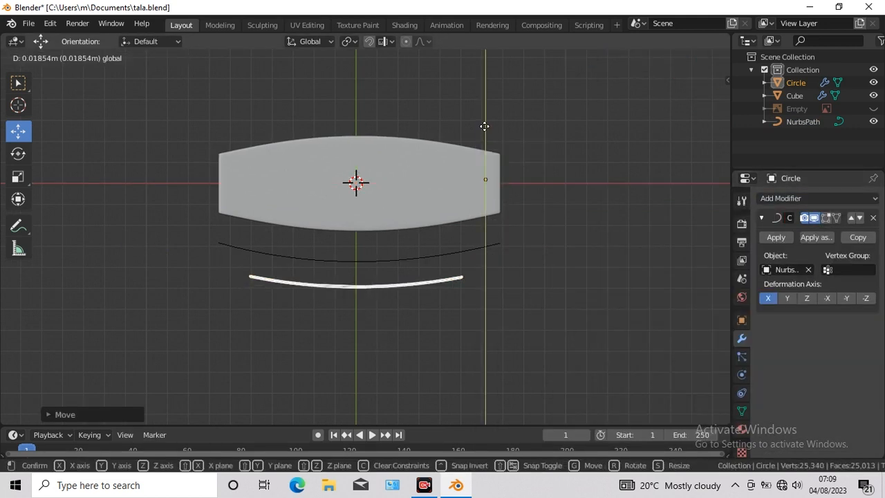
{"action": "left_click_drag", "start_coordinate": [484, 63], "coordinate": [484, 63]}
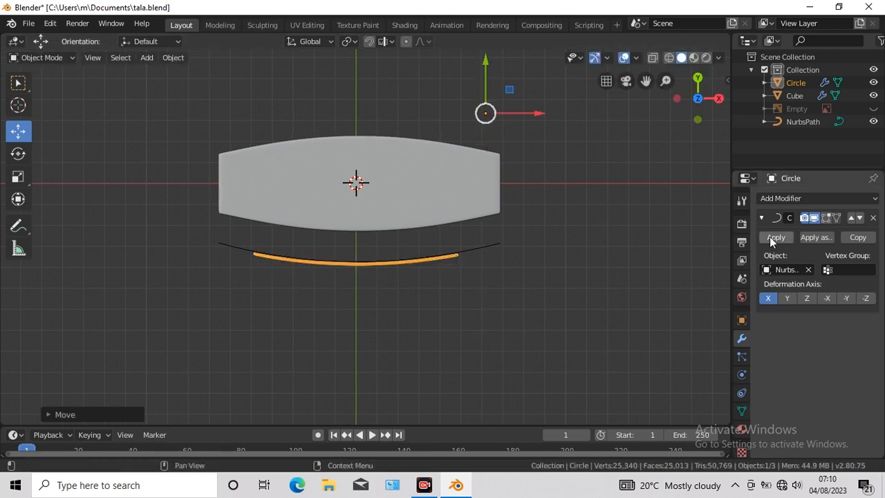
{"action": "left_click", "coordinate": [776, 237]}
- Set the nameplate's origin to its centre of mass (surface) and move it against the body's curved front face
{"action": "left_click", "coordinate": [482, 244]}
{"action": "left_click", "coordinate": [173, 57]}
{"action": "mouse_move", "coordinate": [185, 85]}
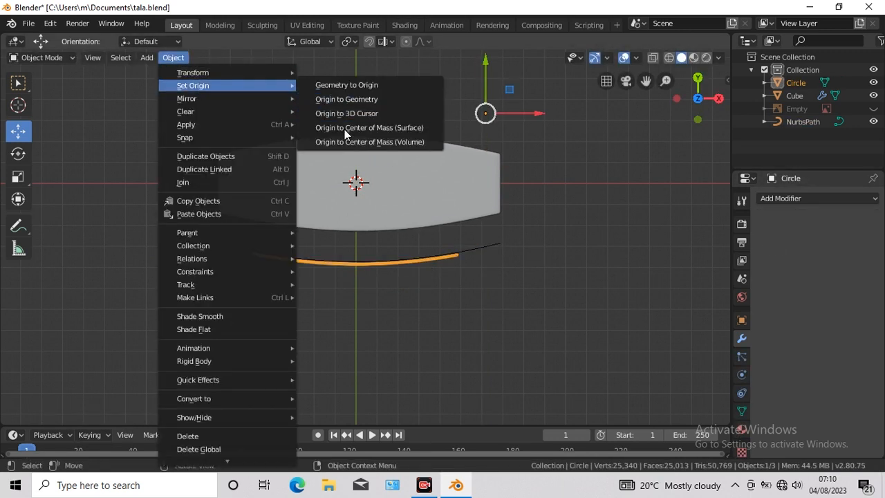
{"action": "left_click", "coordinate": [344, 130]}
{"action": "key", "text": "g"}
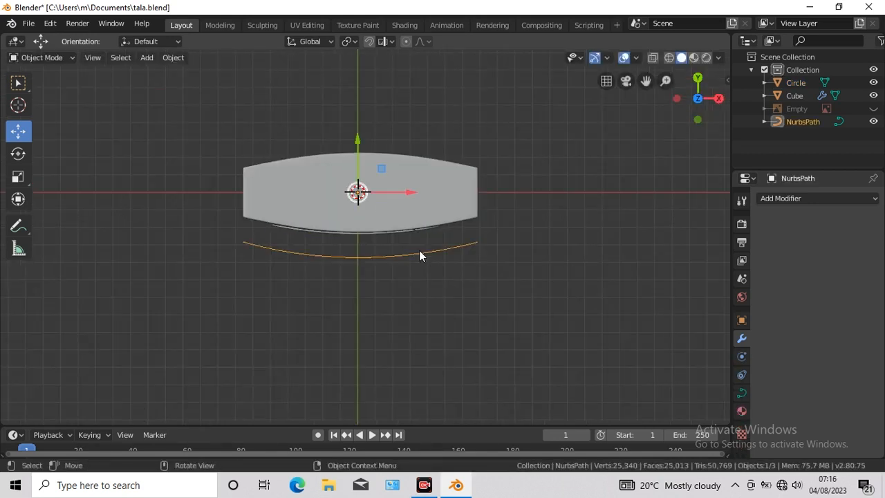
- Delete the path curve that was used to bend the nameplate
{"action": "right_click", "coordinate": [419, 255]}
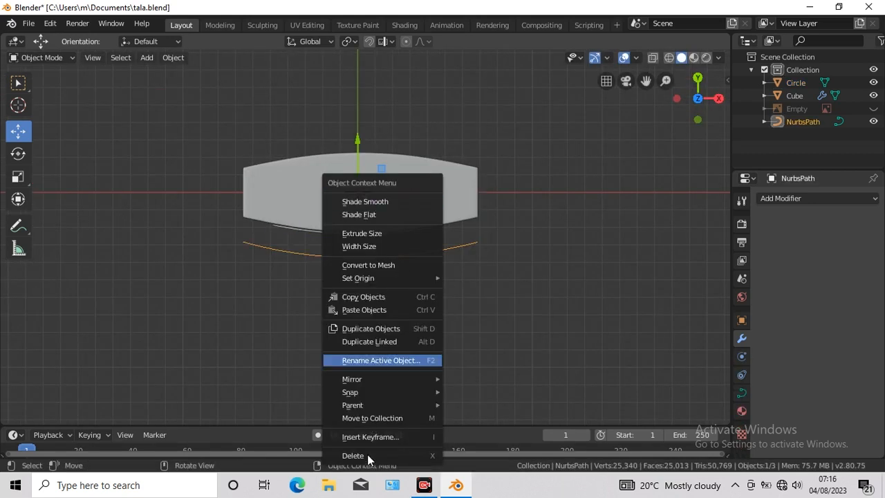
{"action": "left_click", "coordinate": [368, 455]}
{"action": "middle_click_drag", "start_coordinate": [524, 324], "coordinate": [635, 243]}
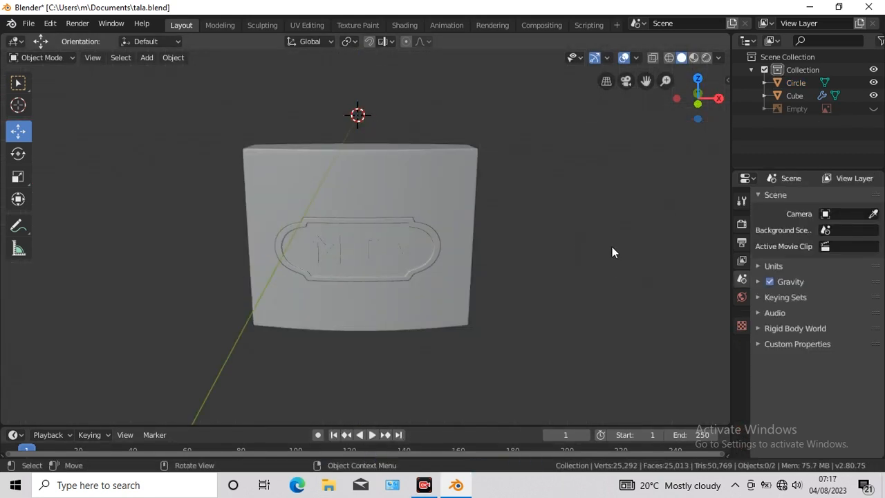
- Hide the nameplate and the body, and show the reference photo in front view
{"action": "key", "text": "KP_1"}
{"action": "left_click", "coordinate": [874, 83]}
{"action": "left_click", "coordinate": [874, 95]}
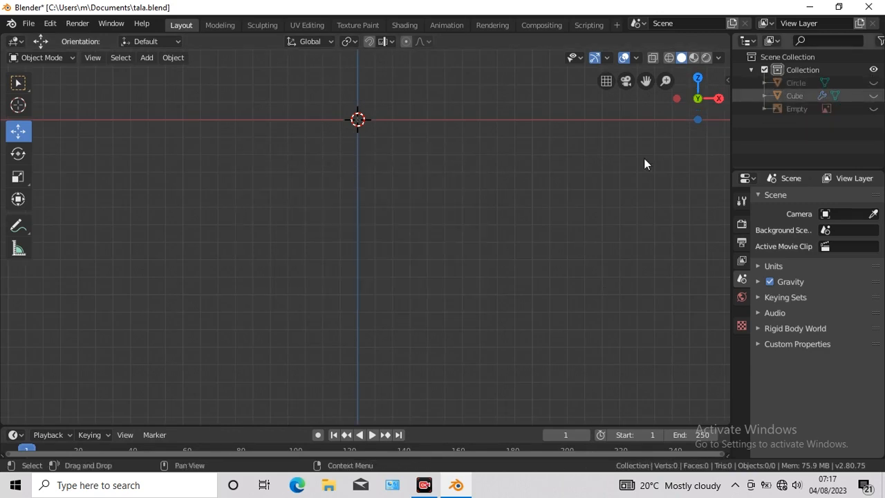
{"action": "left_click", "coordinate": [873, 109]}
- Add a mesh circle with 6 vertices, aligned to the world so that it lies horizontally
{"action": "left_click", "coordinate": [147, 58]}
{"action": "mouse_move", "coordinate": [155, 69]}
{"action": "left_click", "coordinate": [257, 101]}
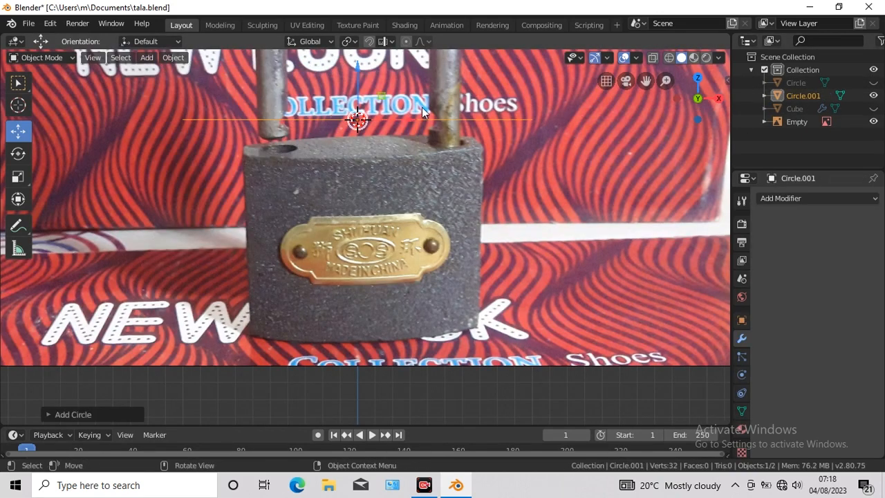
{"action": "left_click", "coordinate": [47, 415]}
{"action": "left_click", "coordinate": [169, 330]}
{"action": "left_click", "coordinate": [182, 360]}
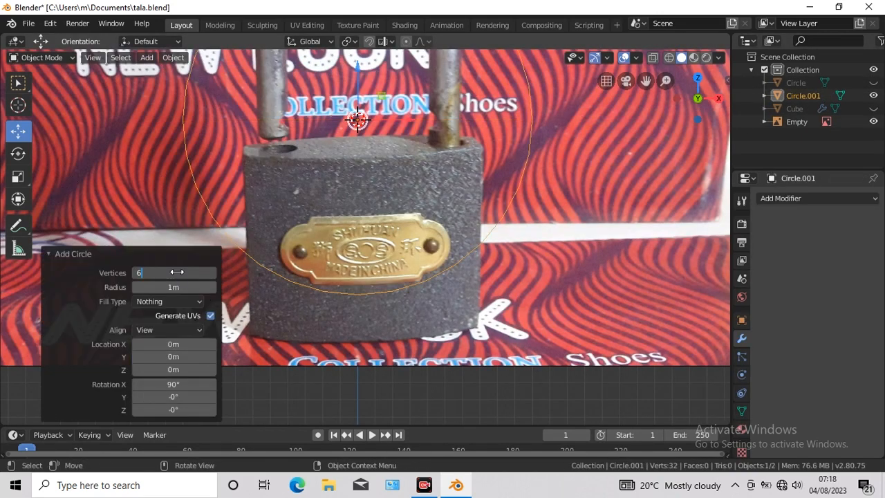
{"action": "key", "text": "Return"}
{"action": "left_click", "coordinate": [169, 330]}
{"action": "left_click", "coordinate": [153, 329]}
{"action": "left_click", "coordinate": [94, 254]}
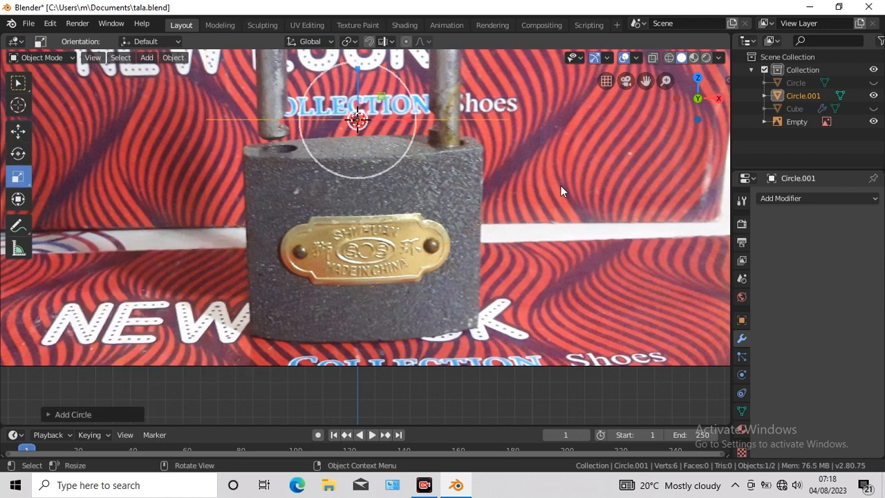
- Scale the circle down to the shackle's thickness and move it along X onto the photo's right shackle leg
{"action": "key", "text": "s"}
{"action": "left_click", "coordinate": [377, 132]}
{"action": "left_click", "coordinate": [18, 131]}
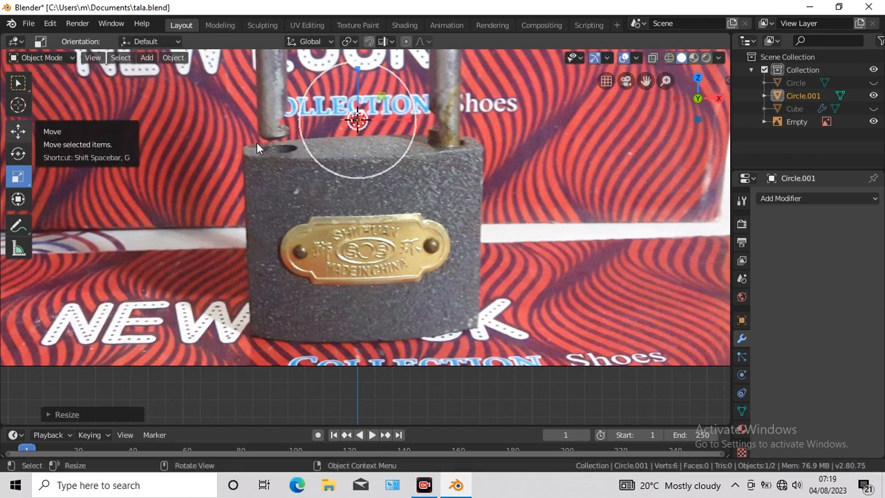
{"action": "left_click_drag", "start_coordinate": [419, 119], "coordinate": [494, 114]}
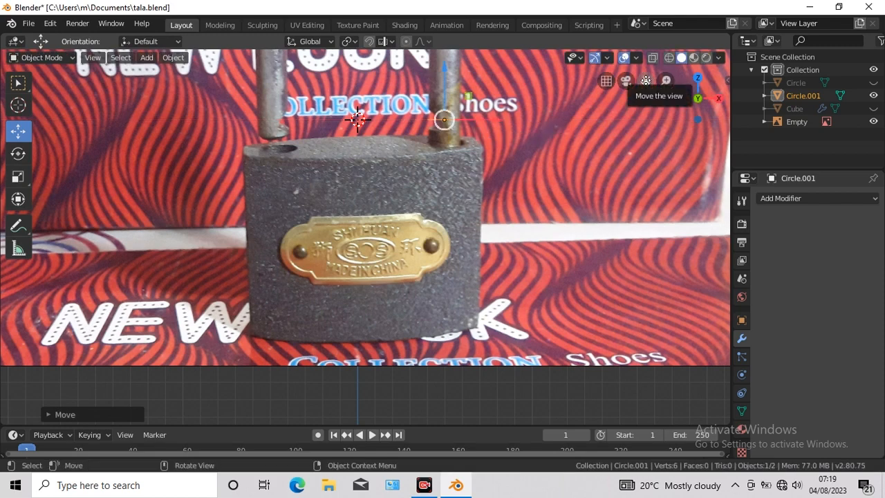
{"action": "middle_click_drag", "start_coordinate": [549, 161], "coordinate": [542, 215], "text": "shift"}
{"action": "scroll", "coordinate": [542, 214], "scroll_direction": "up", "scroll_amount": 4}
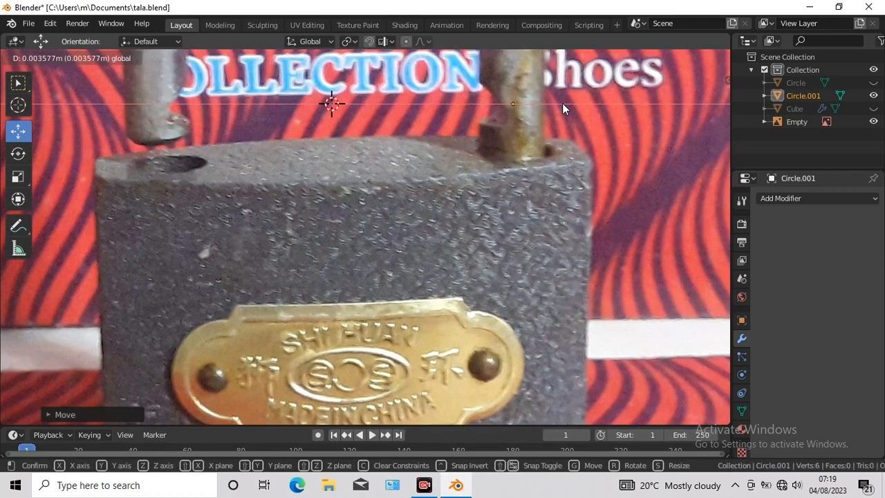
- Set the circle's origin to the 3D cursor
{"action": "left_click", "coordinate": [18, 83]}
{"action": "left_click", "coordinate": [169, 58]}
{"action": "mouse_move", "coordinate": [197, 87]}
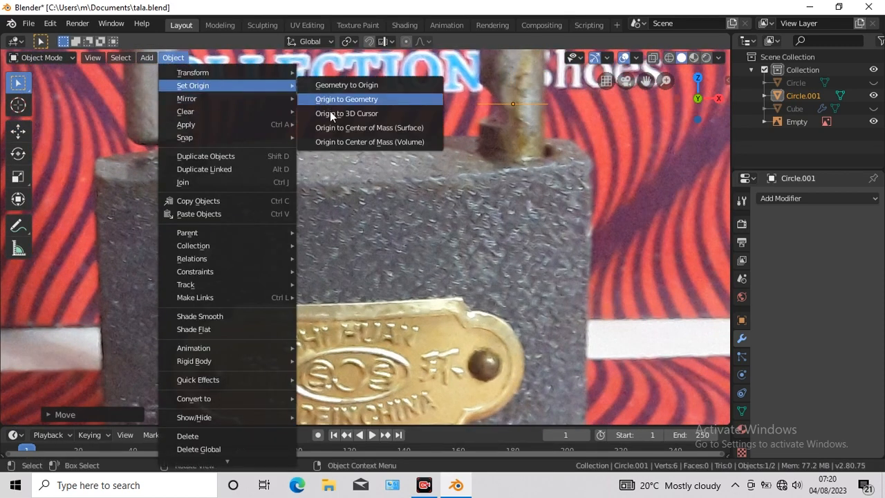
{"action": "left_click", "coordinate": [331, 113]}
- Hide the reference photo, spin the circle half a turn about Y in 9 steps to form an arch, and leave Edit Mode
{"action": "left_click", "coordinate": [874, 122]}
{"action": "left_click_drag", "start_coordinate": [646, 81], "coordinate": [645, 231]}
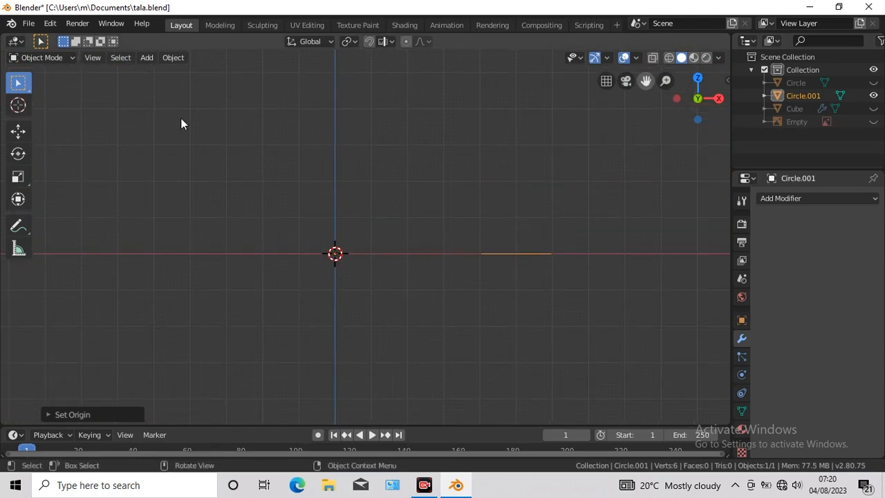
{"action": "key", "text": "Tab"}
{"action": "left_click", "coordinate": [18, 410]}
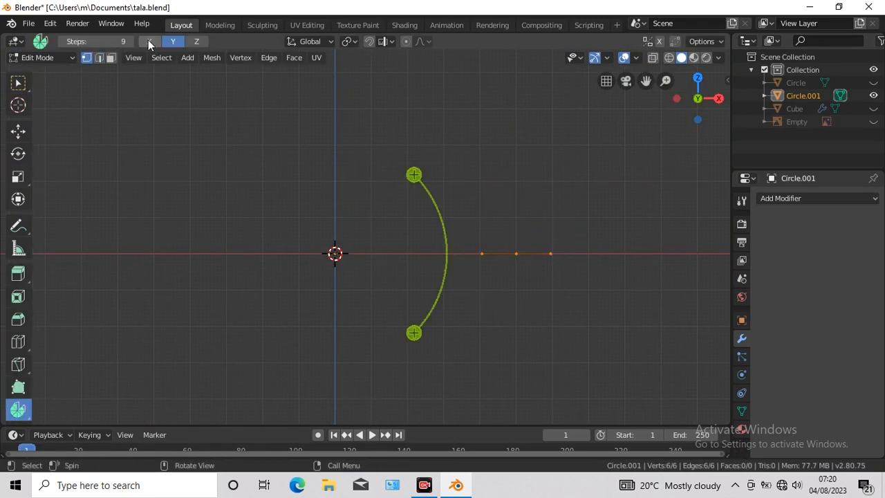
{"action": "left_click_drag", "start_coordinate": [447, 250], "coordinate": [269, 254]}
{"action": "scroll", "coordinate": [633, 161], "scroll_direction": "down", "scroll_amount": 2}
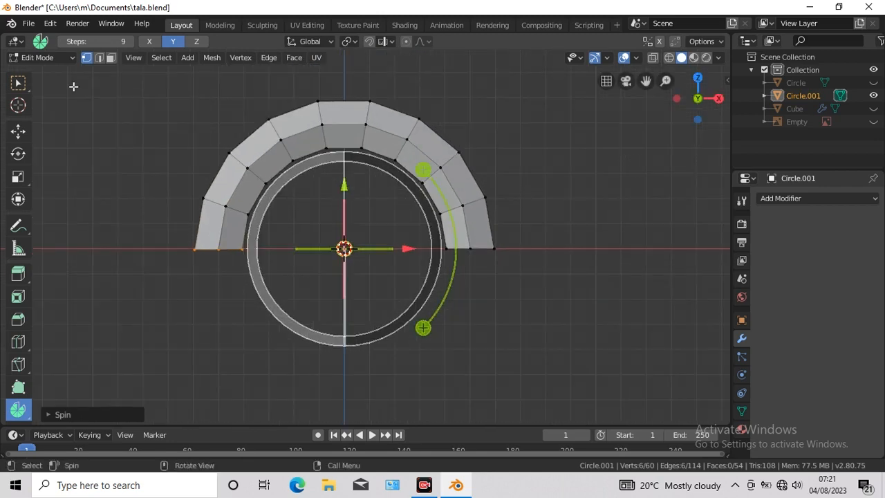
{"action": "left_click", "coordinate": [19, 83]}
{"action": "key", "text": "Tab"}
- Show the reference photo and raise the arch along Z towards the top of the photographed shackle
{"action": "left_click", "coordinate": [874, 123]}
{"action": "scroll", "coordinate": [599, 304], "scroll_direction": "down", "scroll_amount": 1}
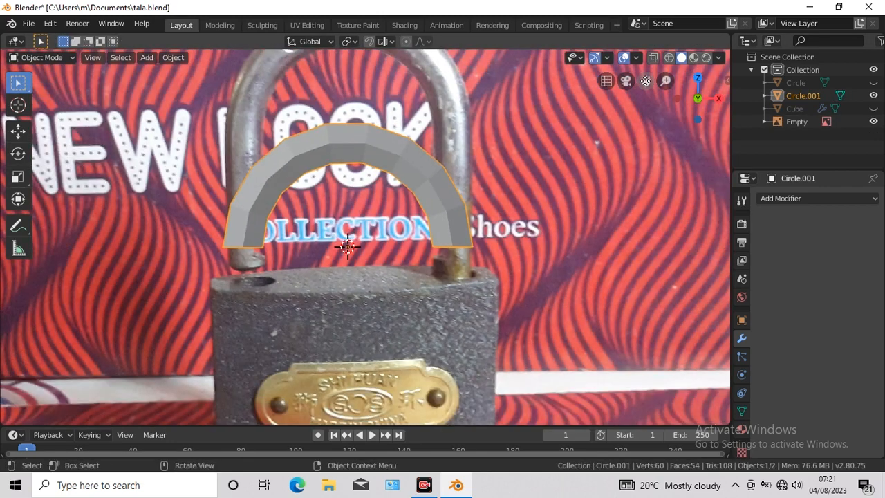
{"action": "left_click_drag", "start_coordinate": [646, 81], "coordinate": [646, 137]}
{"action": "left_click_drag", "start_coordinate": [349, 255], "coordinate": [349, 173]}
- Hide the photo, show the body, and extrude the arch's left end straight down to just above the body
{"action": "key", "text": "Tab"}
{"action": "left_click", "coordinate": [874, 122]}
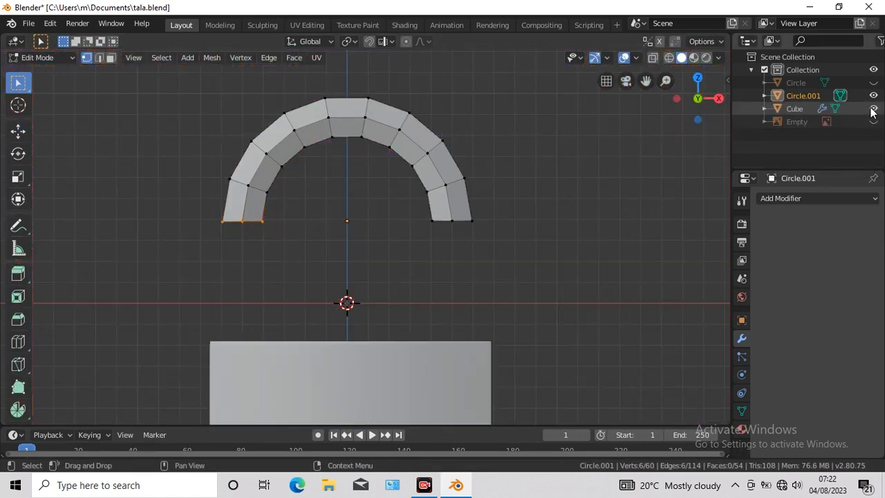
{"action": "left_click", "coordinate": [19, 273]}
{"action": "left_click_drag", "start_coordinate": [243, 237], "coordinate": [243, 347]}
{"action": "type", "text": "0"}
{"action": "key", "text": "Return"}
{"action": "left_click", "coordinate": [48, 322]}
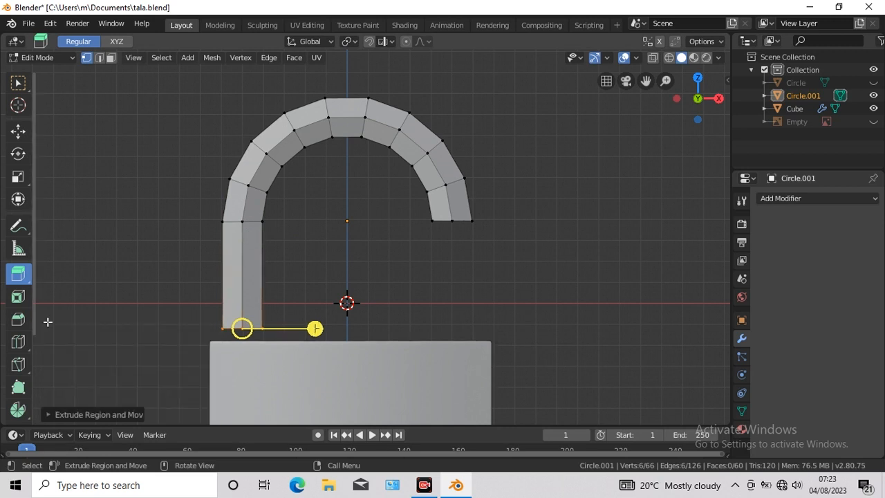
- Select the arch's right end through X-ray and extrude it about 0.803 m straight down into the body
{"action": "left_click", "coordinate": [19, 83]}
{"action": "left_click", "coordinate": [653, 59]}
{"action": "left_click_drag", "start_coordinate": [422, 209], "coordinate": [465, 210]}
{"action": "left_click", "coordinate": [18, 273]}
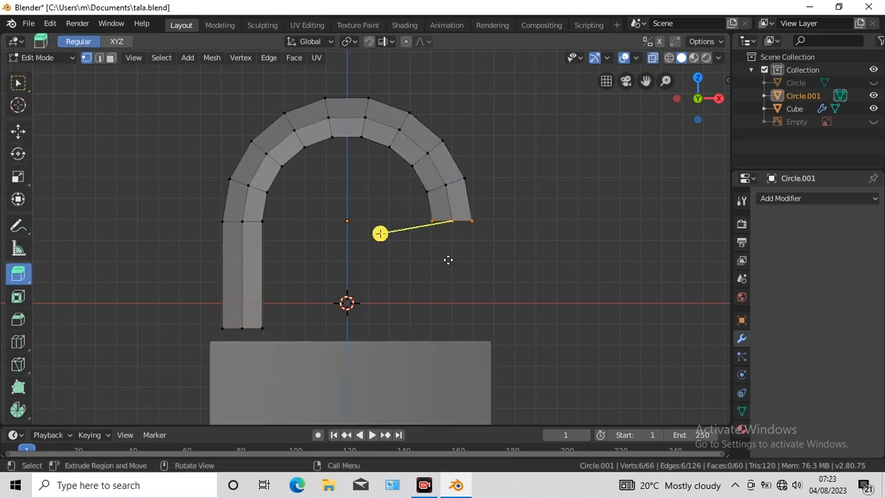
{"action": "left_click_drag", "start_coordinate": [449, 259], "coordinate": [449, 364]}
{"action": "left_click_drag", "start_coordinate": [449, 412], "coordinate": [449, 413]}
{"action": "left_click", "coordinate": [48, 414]}
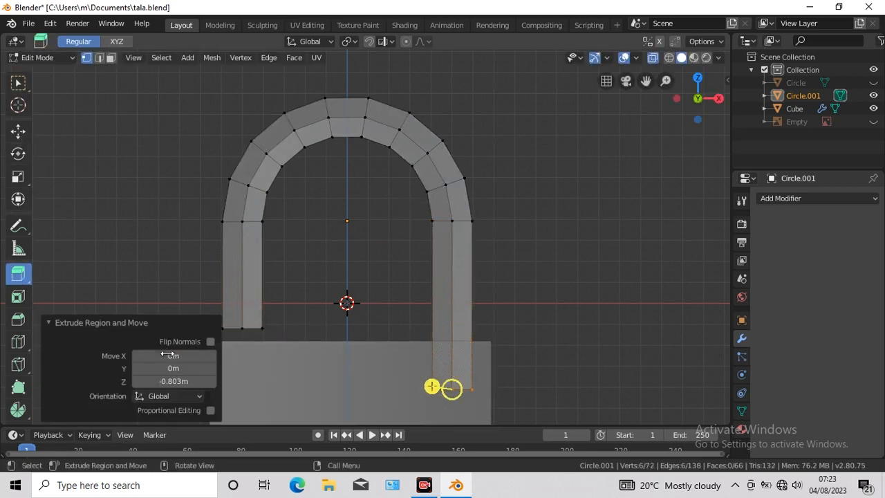
{"action": "left_click", "coordinate": [46, 316]}
{"action": "left_click", "coordinate": [19, 83]}
{"action": "left_click", "coordinate": [19, 341]}
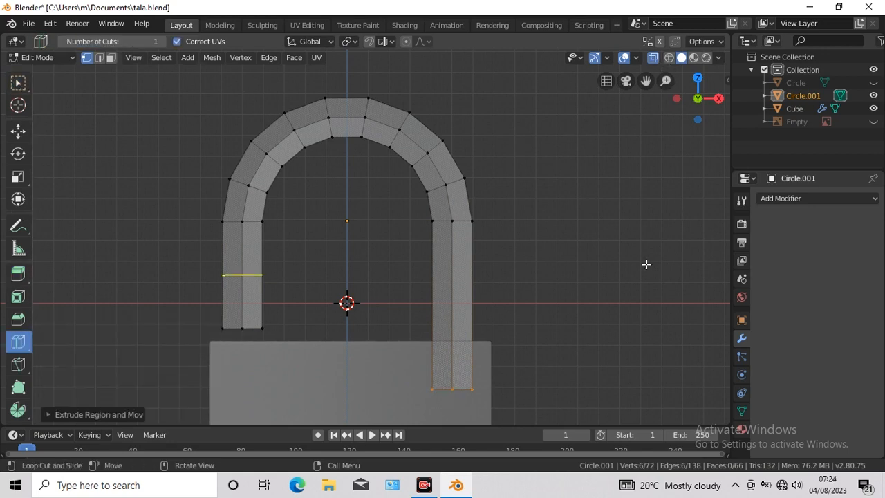
{"action": "left_click", "coordinate": [653, 58]}
- Hide the body, add a Subdivision Surface modifier with 3 viewport levels to the shackle, and shade it smooth
{"action": "left_click", "coordinate": [873, 122]}
{"action": "left_click", "coordinate": [874, 122]}
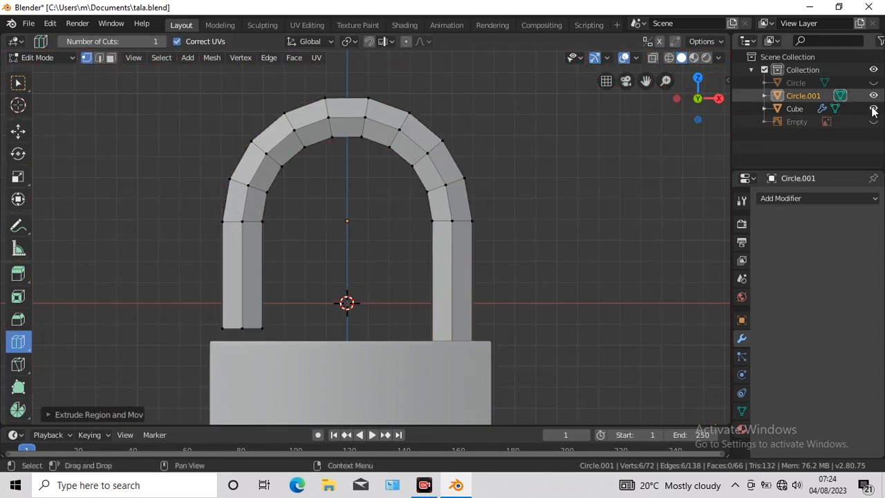
{"action": "left_click", "coordinate": [873, 109]}
{"action": "left_click", "coordinate": [818, 198]}
{"action": "left_click", "coordinate": [632, 413]}
{"action": "double_click", "coordinate": [809, 296]}
{"action": "key", "text": "Tab"}
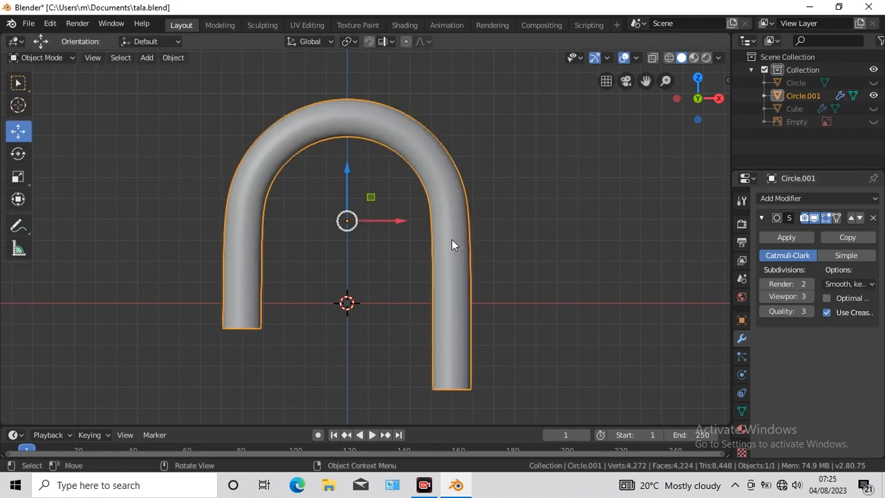
{"action": "right_click", "coordinate": [412, 50]}
{"action": "left_click", "coordinate": [412, 50]}
- Cap the shackle's open left end by extruding its edge loop inward and merging the innermost vertices at the centre
{"action": "middle_click_drag", "start_coordinate": [558, 297], "coordinate": [567, 325]}
{"action": "key", "text": "Tab"}
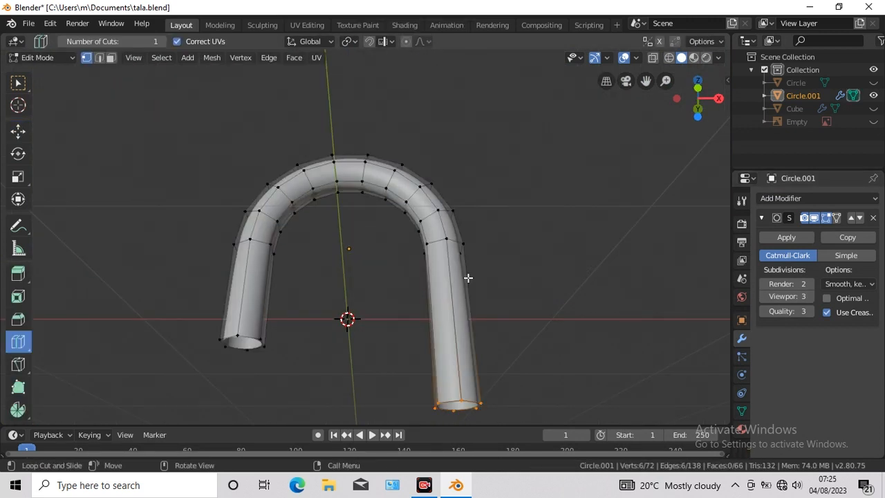
{"action": "left_click", "coordinate": [18, 83]}
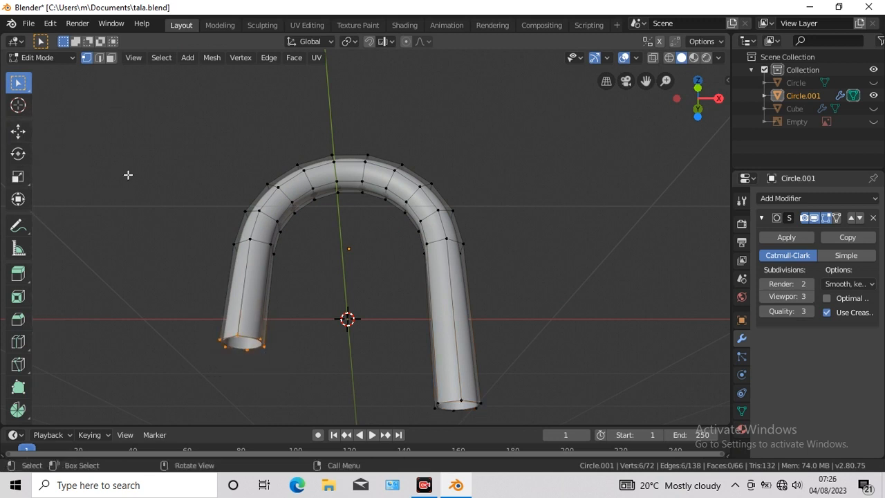
{"action": "key", "text": "e"}
{"action": "key", "text": "s"}
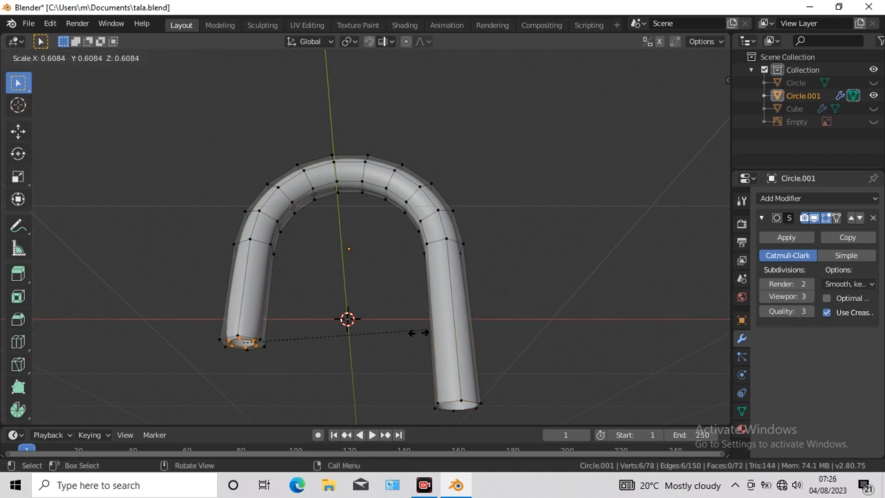
{"action": "left_click", "coordinate": [408, 333]}
{"action": "key", "text": "e"}
{"action": "left_click", "coordinate": [310, 352]}
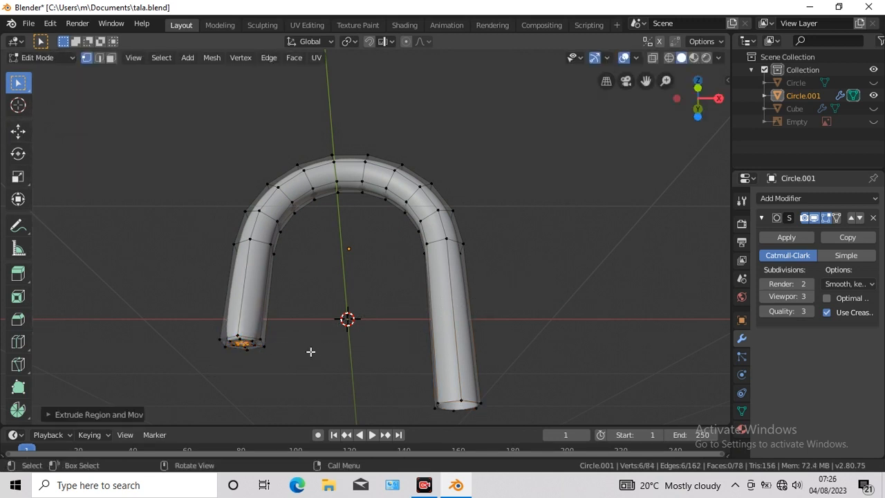
{"action": "key", "text": "alt+m"}
{"action": "left_click", "coordinate": [296, 353]}
- Add edge loops around the left leg, one close to its tip and another slightly higher
{"action": "key", "text": "KP_1"}
{"action": "left_click", "coordinate": [18, 342]}
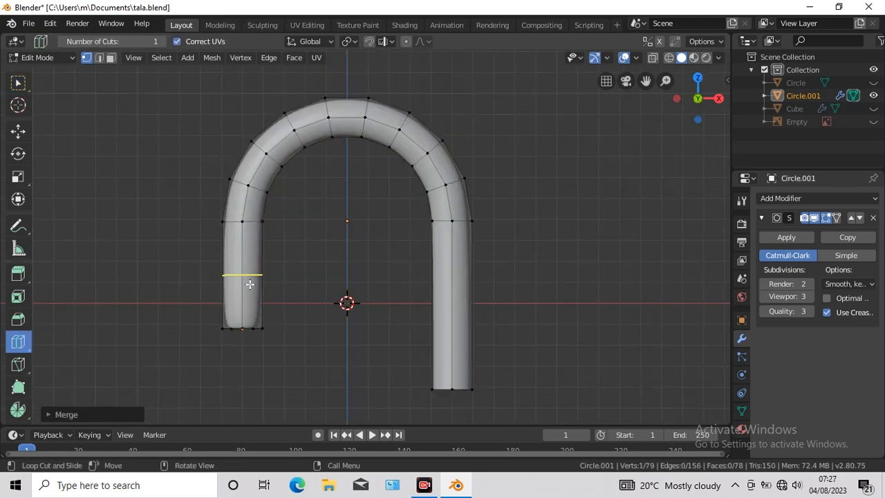
{"action": "left_click_drag", "start_coordinate": [243, 284], "coordinate": [243, 322]}
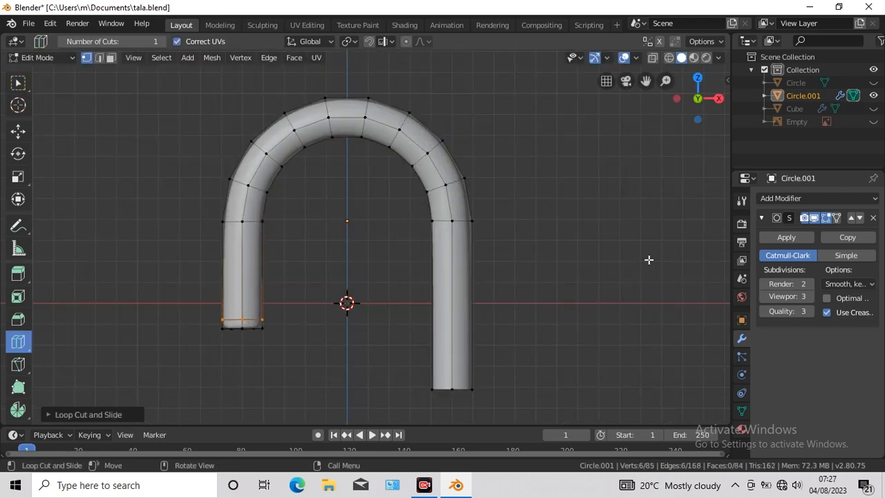
{"action": "left_click_drag", "start_coordinate": [242, 271], "coordinate": [243, 307]}
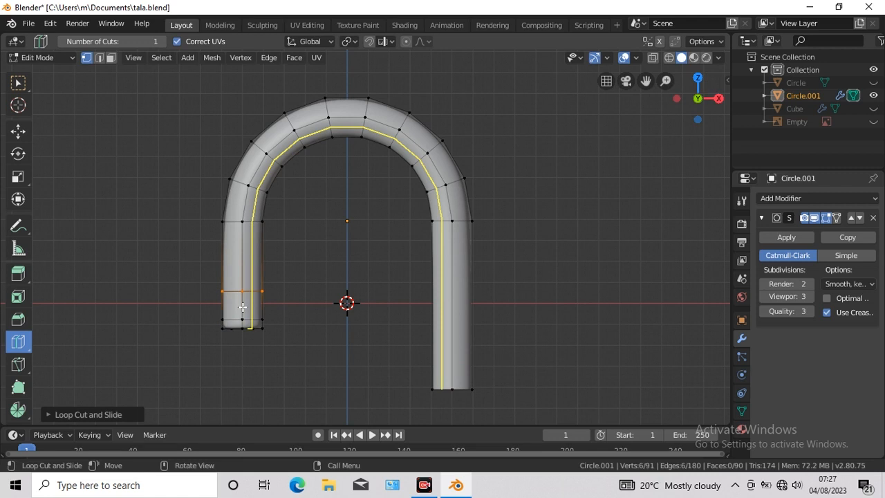
- Move the inner vertices near the left leg's tip inward along X through X-ray to form the locking notch
{"action": "left_click", "coordinate": [653, 58]}
{"action": "left_click", "coordinate": [18, 131]}
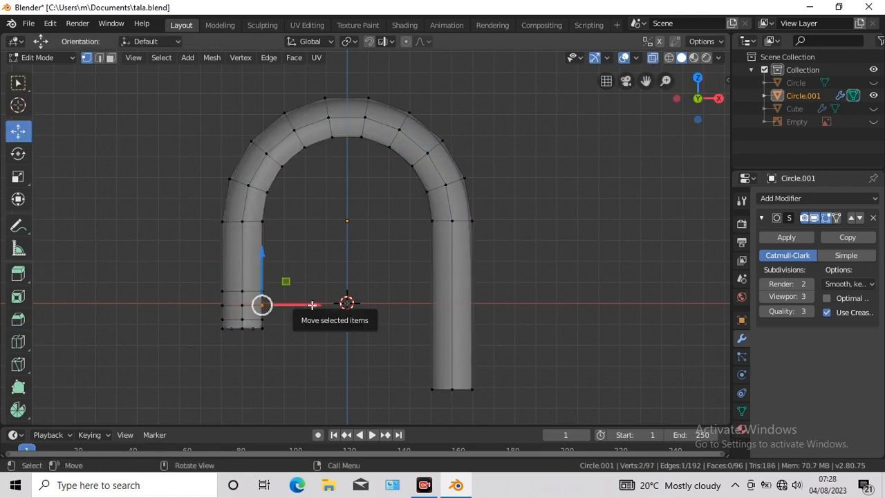
{"action": "left_click_drag", "start_coordinate": [305, 304], "coordinate": [285, 304]}
{"action": "left_click_drag", "start_coordinate": [243, 257], "coordinate": [242, 271]}
{"action": "left_click_drag", "start_coordinate": [294, 320], "coordinate": [292, 320]}
{"action": "left_click", "coordinate": [653, 58]}
- Add supporting edge loops around the notch to sharpen its shape, and leave Edit Mode
{"action": "middle_click_drag", "start_coordinate": [385, 251], "coordinate": [523, 233], "text": "shift"}
{"action": "scroll", "coordinate": [523, 233], "scroll_direction": "up", "scroll_amount": 4}
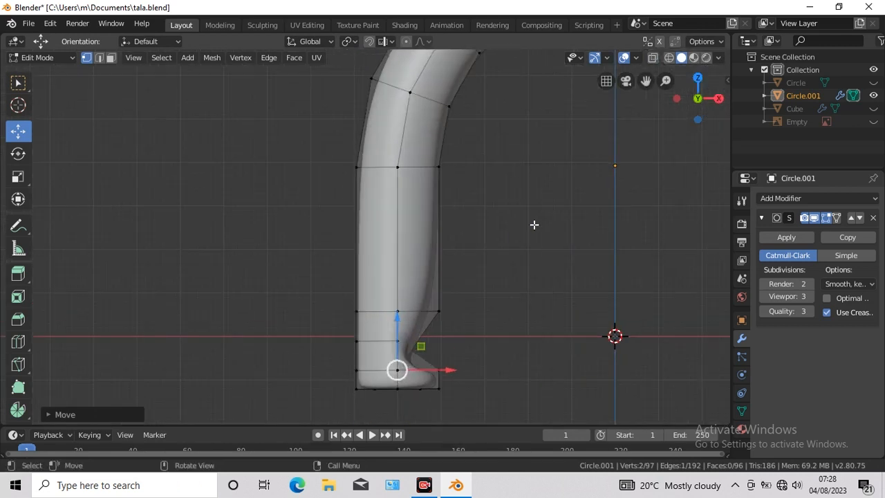
{"action": "left_click", "coordinate": [18, 341]}
{"action": "left_click_drag", "start_coordinate": [409, 373], "coordinate": [397, 349]}
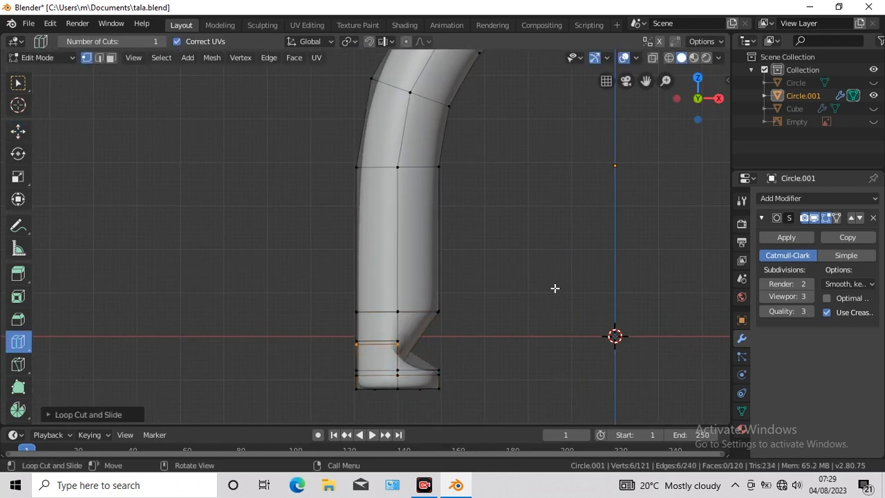
{"action": "scroll", "coordinate": [553, 289], "scroll_direction": "down", "scroll_amount": 5}
{"action": "key", "text": "Tab"}
- Show the body and nameplate, duplicate the shackle, and lower the copy along Z until both legs enter the body
{"action": "left_click", "coordinate": [873, 109]}
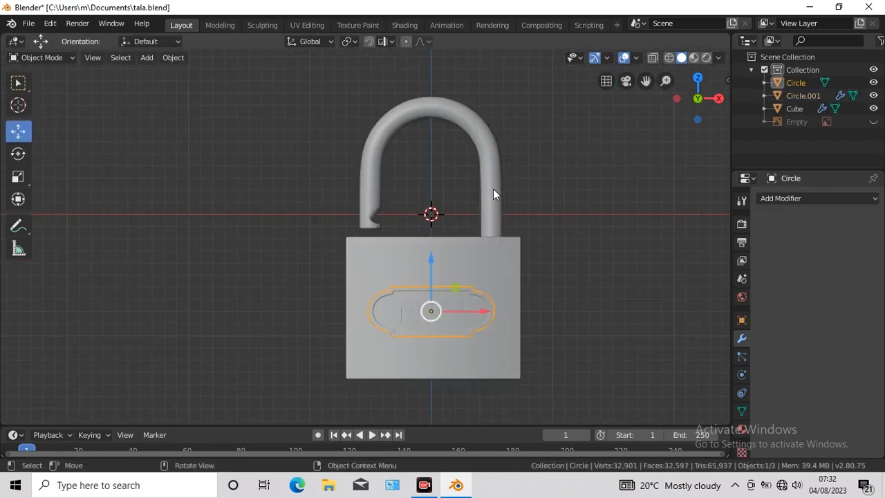
{"action": "left_click", "coordinate": [494, 191]}
{"action": "key", "text": "shift+d"}
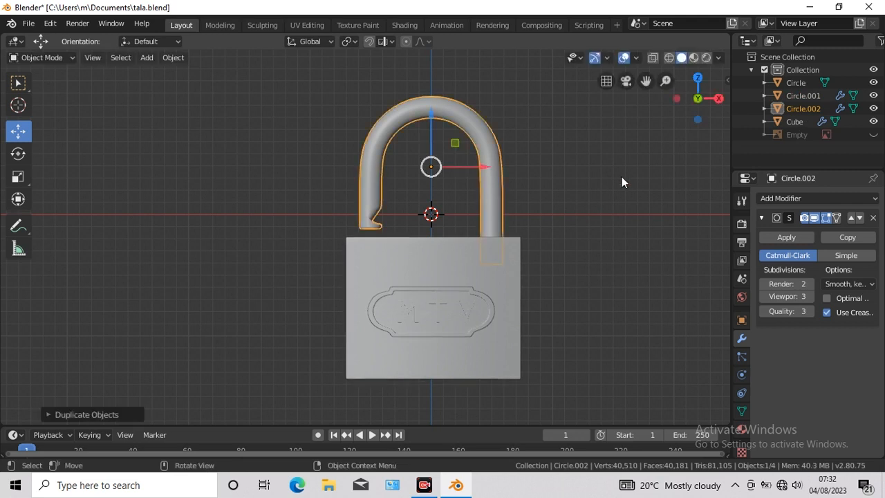
{"action": "left_click_drag", "start_coordinate": [431, 115], "coordinate": [430, 153]}
- Hide the original shackle and subtract the duplicate from the body to cut the two shackle holes
{"action": "left_click", "coordinate": [18, 83]}
{"action": "left_click", "coordinate": [388, 343], "text": "shift"}
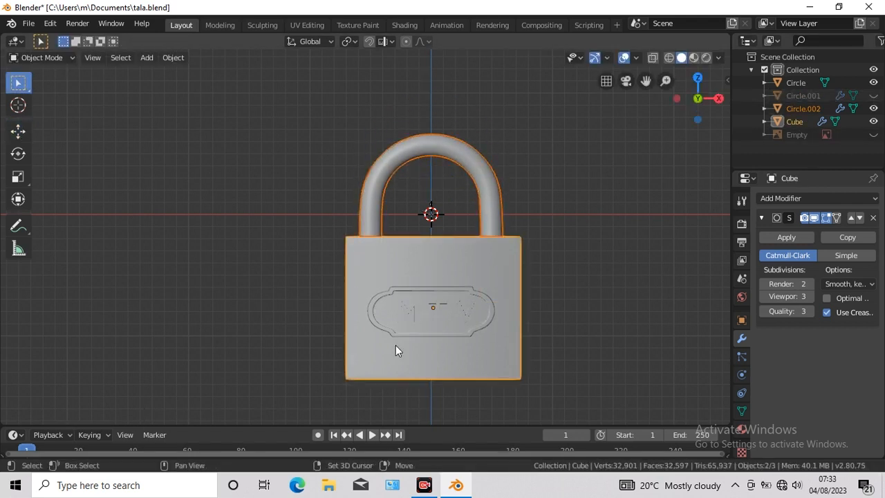
{"action": "middle_click_drag", "start_coordinate": [571, 367], "coordinate": [571, 414]}
{"action": "left_click", "coordinate": [173, 57]}
{"action": "left_click", "coordinate": [228, 446]}
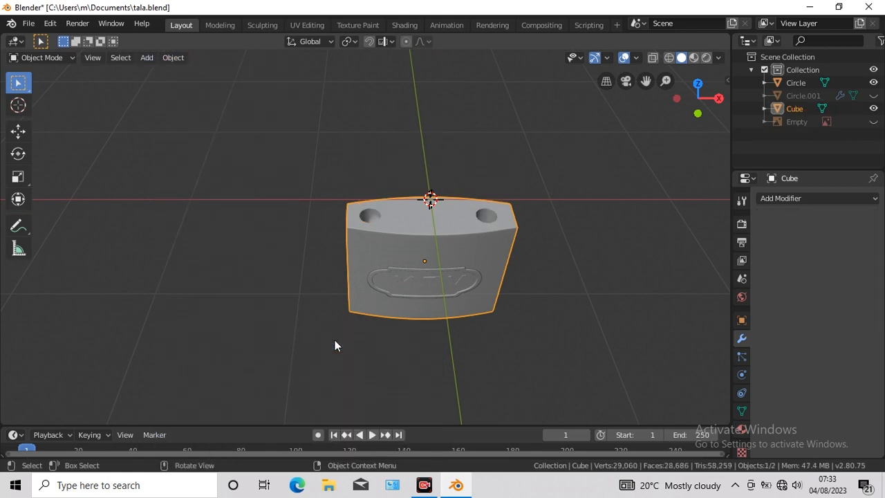
- Show the shackle again and check how its legs line up with the holes in the body
{"action": "key", "text": "KP_1"}
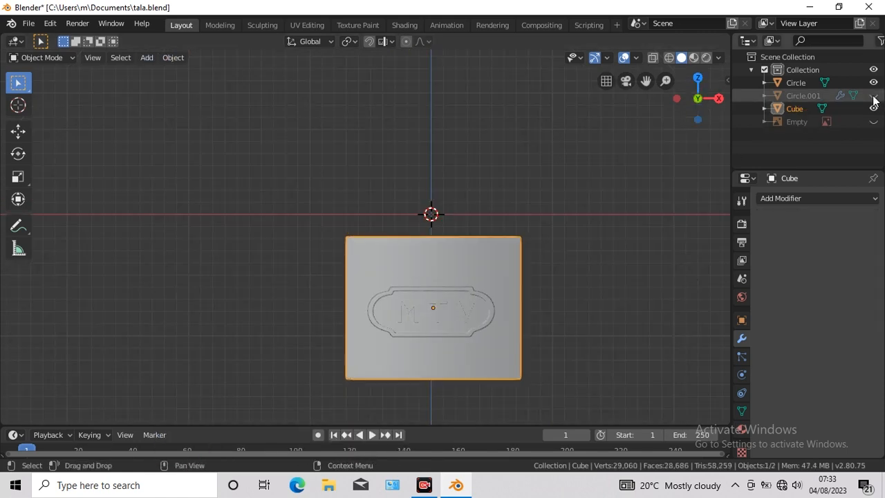
{"action": "left_click", "coordinate": [874, 96]}
{"action": "middle_click_drag", "start_coordinate": [612, 233], "coordinate": [621, 308]}
{"action": "left_click", "coordinate": [611, 309]}
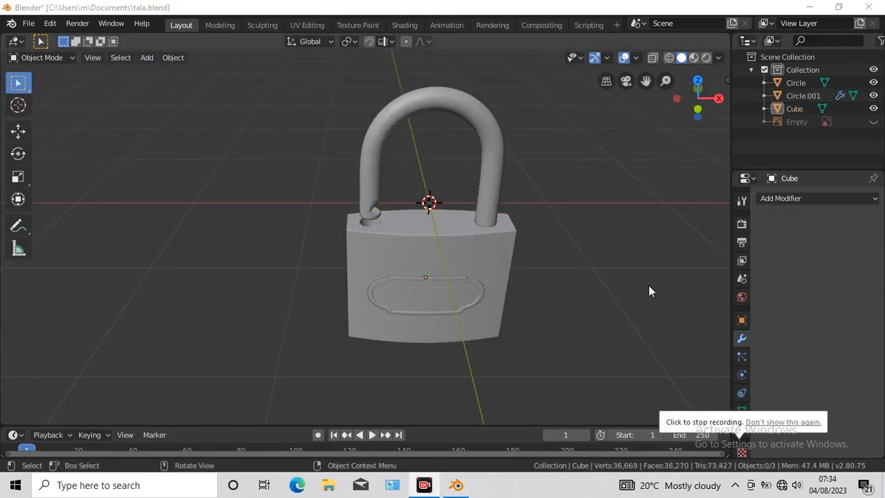
- Add a cylinder with 6 vertices at the world origin
{"action": "key", "text": "KP_1"}
{"action": "left_click", "coordinate": [146, 58]}
{"action": "mouse_move", "coordinate": [164, 72]}
{"action": "left_click", "coordinate": [266, 136]}
{"action": "left_click", "coordinate": [49, 416]}
{"action": "left_click", "coordinate": [178, 259]}
{"action": "type", "text": "6"}
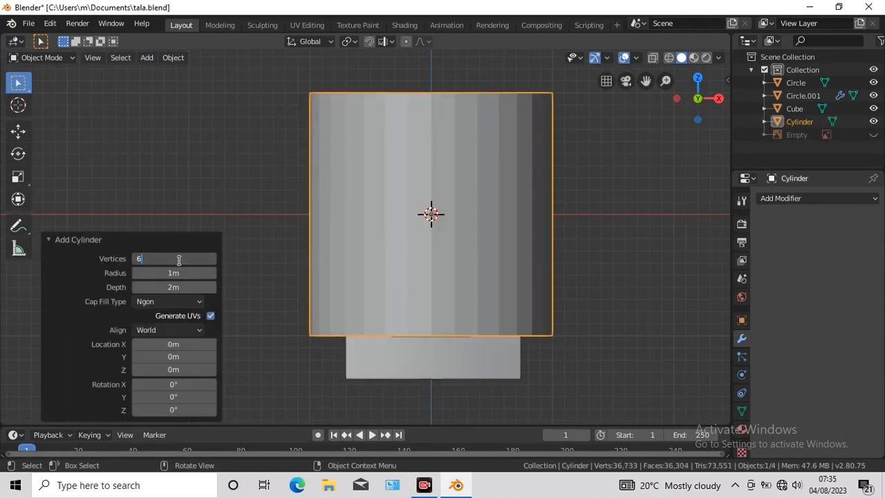
{"action": "key", "text": "Return"}
{"action": "left_click", "coordinate": [48, 240]}
- Hide the shackle and scale the cylinder down until it fits within the body's thickness
{"action": "left_click", "coordinate": [19, 179]}
{"action": "left_click_drag", "start_coordinate": [584, 315], "coordinate": [458, 241]}
{"action": "left_click", "coordinate": [874, 96]}
{"action": "key", "text": "KP_7"}
{"action": "scroll", "coordinate": [581, 352], "scroll_direction": "up", "scroll_amount": 3}
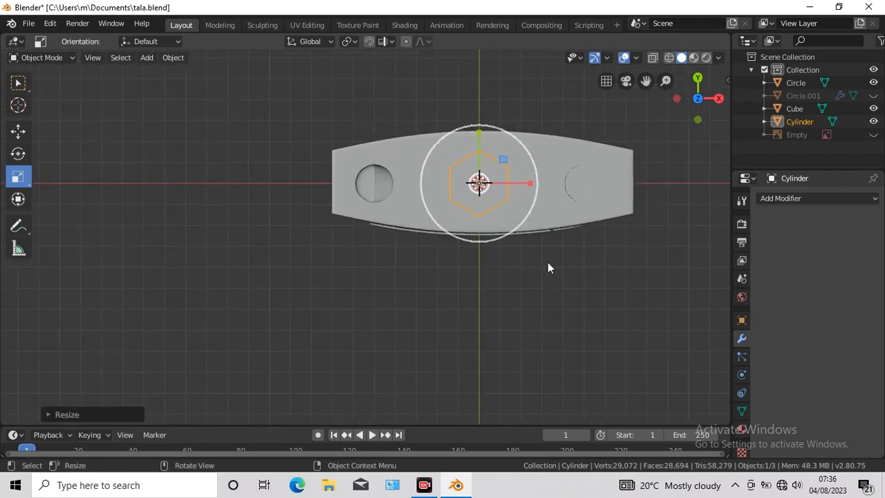
{"action": "key", "text": "s"}
{"action": "left_click", "coordinate": [566, 315]}
{"action": "key", "text": "KP_1"}
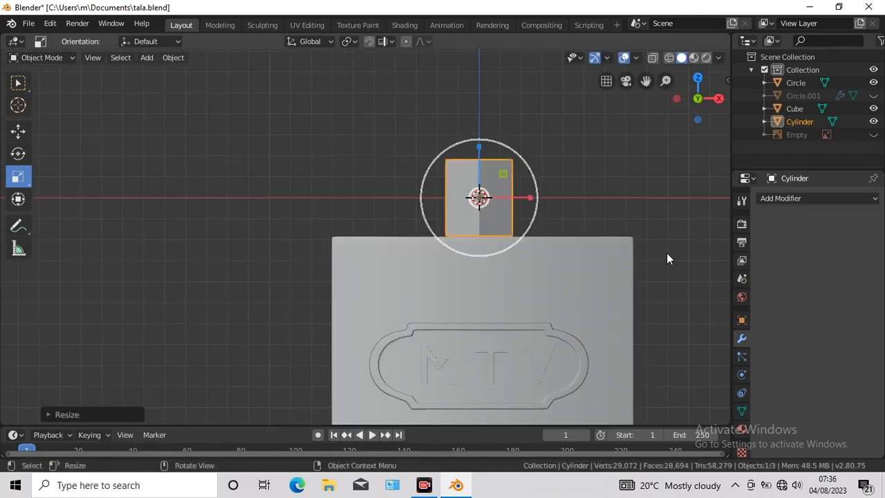
- Add supporting edge loops near the cylinder's ends and stretch it along Z
{"action": "key", "text": "Tab"}
{"action": "left_click", "coordinate": [18, 342]}
{"action": "left_click", "coordinate": [493, 169]}
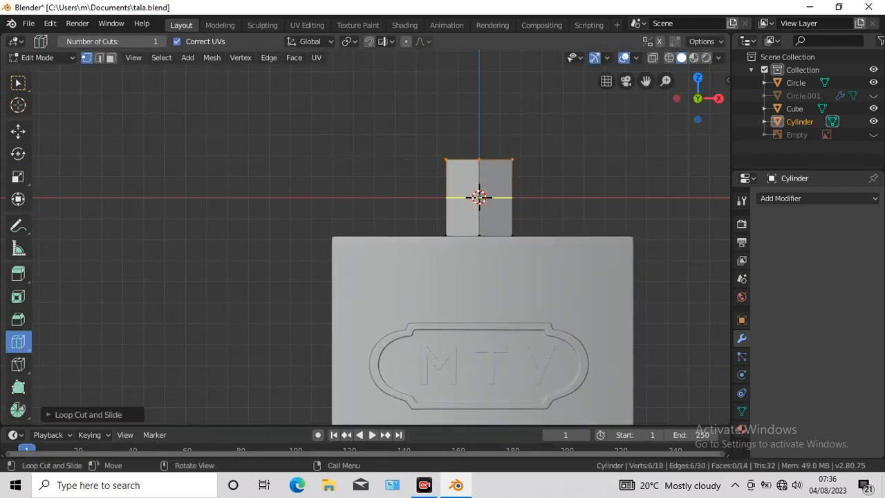
{"action": "left_click", "coordinate": [18, 176]}
{"action": "left_click_drag", "start_coordinate": [479, 184], "coordinate": [479, 86]}
{"action": "key", "text": "Tab"}
- Round the cylinder with a Subdivision Surface modifier and scale it up within the body's thickness
{"action": "left_click", "coordinate": [816, 198]}
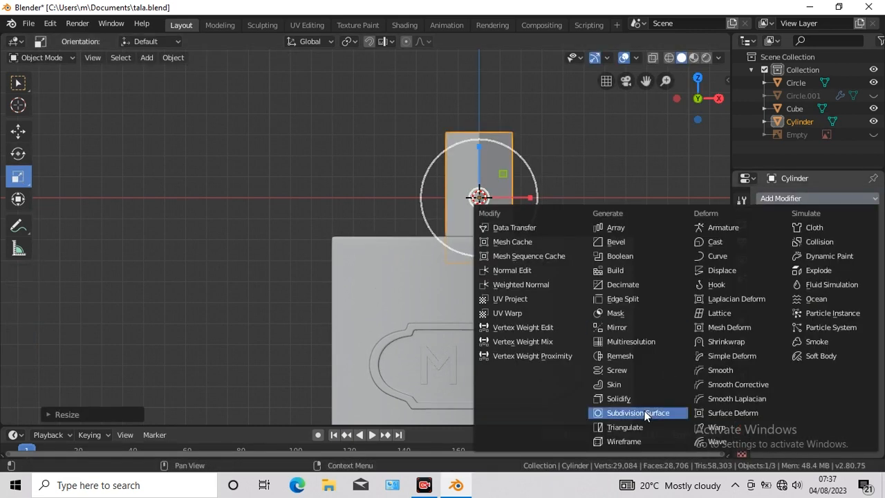
{"action": "left_click", "coordinate": [642, 413]}
{"action": "key", "text": "KP_7"}
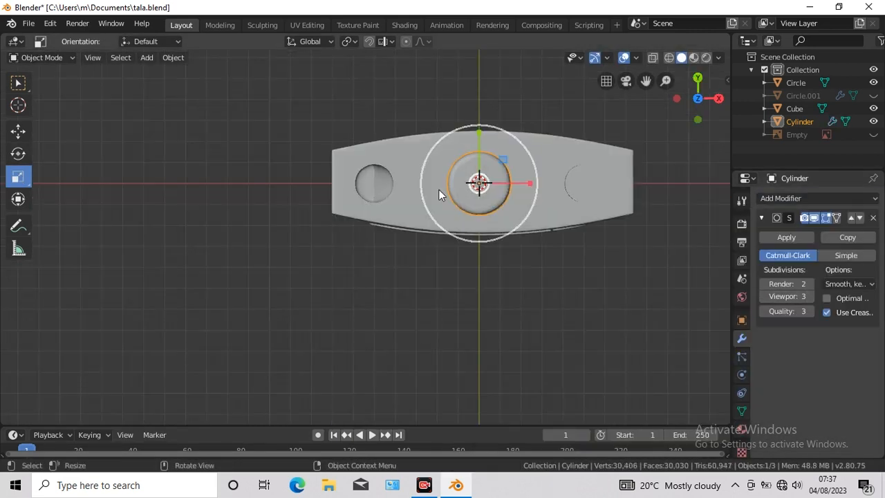
{"action": "key", "text": "s"}
{"action": "left_click", "coordinate": [587, 317]}
{"action": "key", "text": "KP_1"}
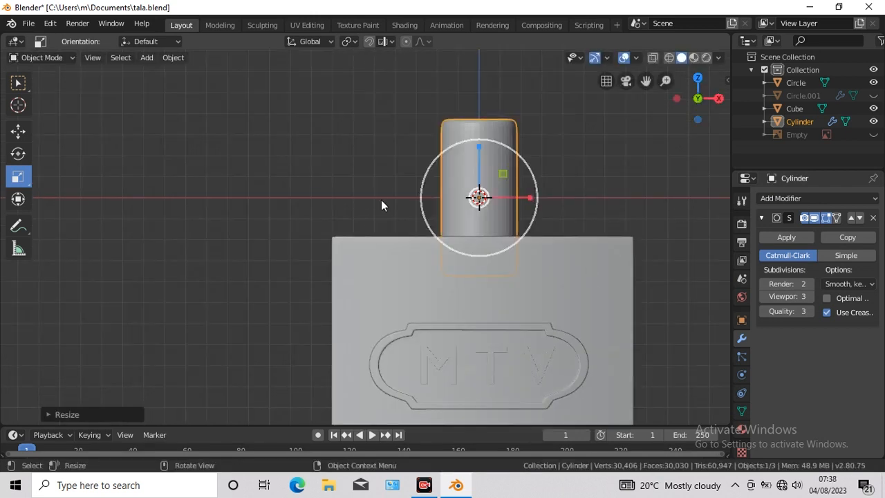
- Lower the cylinder along Z until it sticks out of the underside of the body
{"action": "key", "text": "shift+space"}
{"action": "key", "text": "g"}
{"action": "left_click_drag", "start_coordinate": [478, 144], "coordinate": [487, 395]}
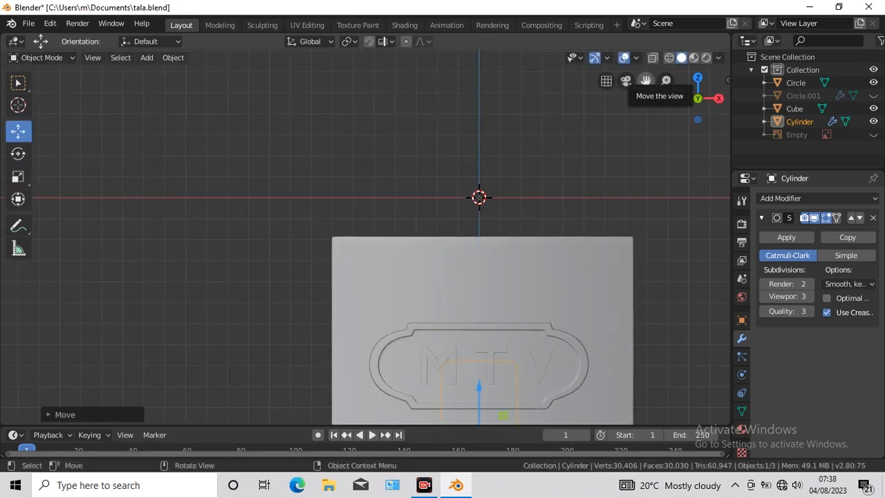
{"action": "left_click_drag", "start_coordinate": [645, 81], "coordinate": [586, 0]}
- Duplicate the cylinder in place and scale the copy up slightly
{"action": "key", "text": "shift+d"}
{"action": "right_click", "coordinate": [621, 325]}
{"action": "key", "text": "KP_7"}
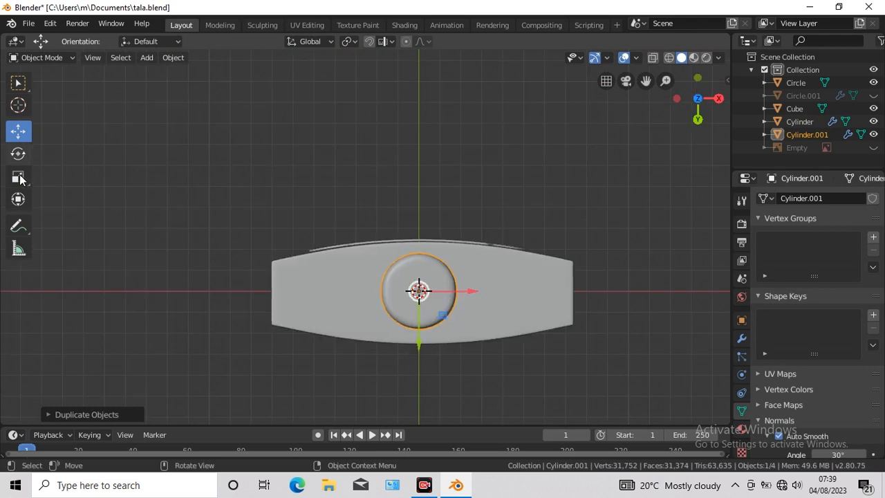
{"action": "key", "text": "s"}
{"action": "left_click", "coordinate": [479, 366]}
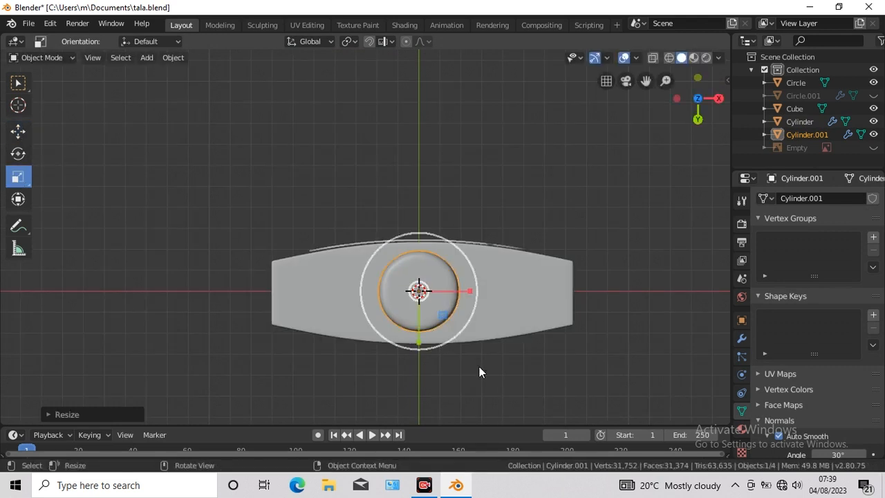
- Hide the original cylinder, subtract the enlarged copy from the body to cut the lock-core hole, and show the original again
{"action": "left_click", "coordinate": [873, 121]}
{"action": "left_click", "coordinate": [510, 306], "text": "shift"}
{"action": "left_click", "coordinate": [173, 58]}
{"action": "mouse_move", "coordinate": [201, 454]}
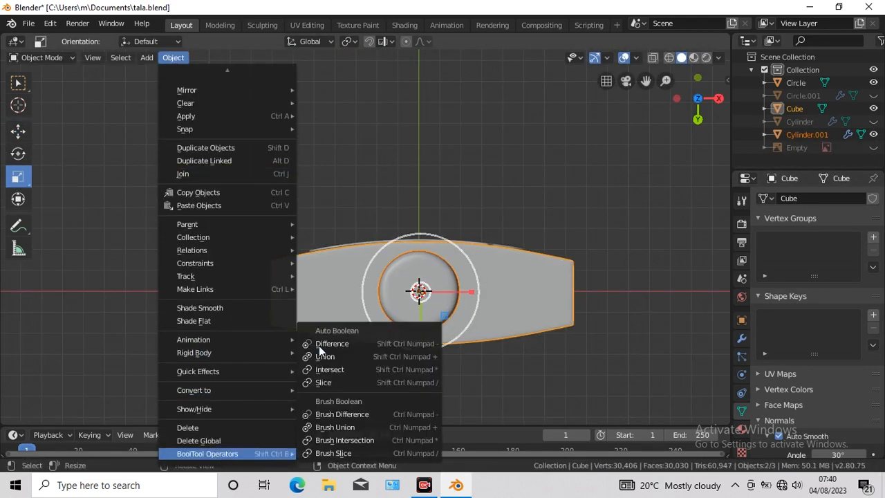
{"action": "left_click", "coordinate": [321, 343]}
{"action": "left_click", "coordinate": [874, 121]}
- Inset the cylinder's lower end face in Edit Mode to sharpen its rim
{"action": "left_click", "coordinate": [18, 83]}
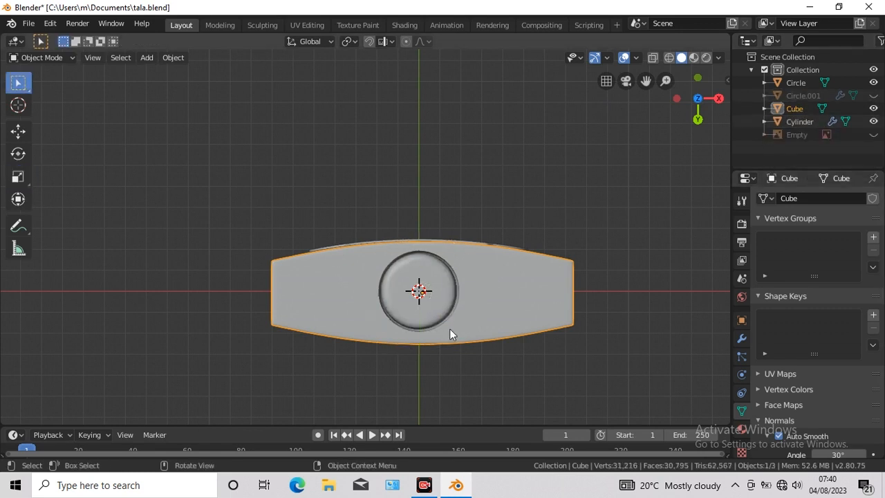
{"action": "left_click", "coordinate": [434, 296]}
{"action": "key", "text": "Tab"}
{"action": "left_click", "coordinate": [294, 58]}
{"action": "left_click", "coordinate": [112, 58]}
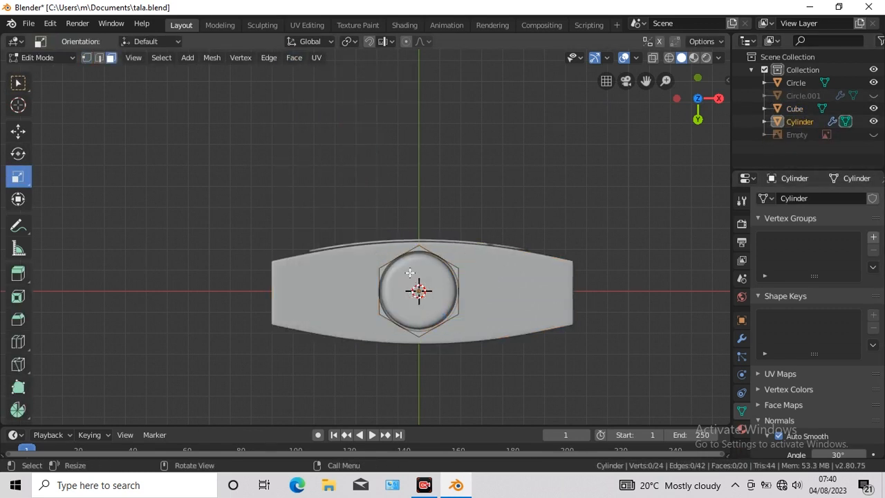
{"action": "left_click", "coordinate": [409, 272]}
{"action": "left_click", "coordinate": [294, 59]}
{"action": "left_click", "coordinate": [309, 119]}
{"action": "left_click", "coordinate": [312, 129]}
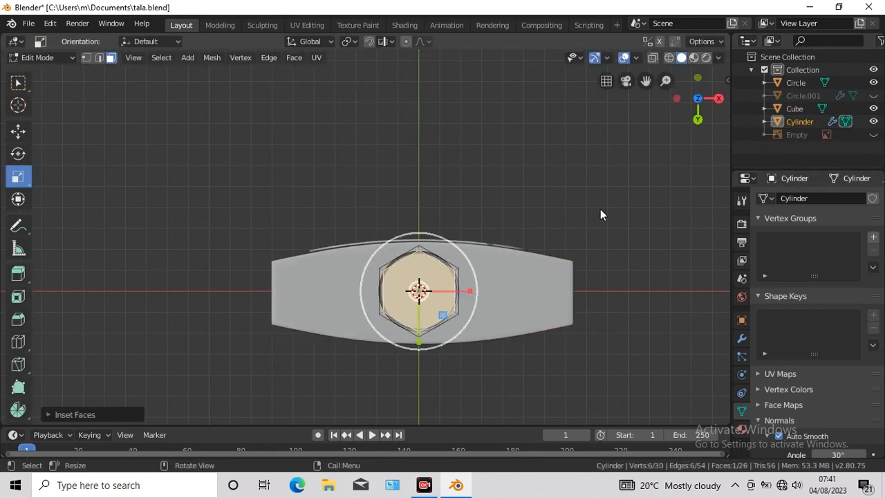
{"action": "key", "text": "Tab"}
- Scale the cylinder up slightly so it nearly fills the lock-core hole
{"action": "scroll", "coordinate": [635, 235], "scroll_direction": "up", "scroll_amount": 3}
{"action": "key", "text": "s"}
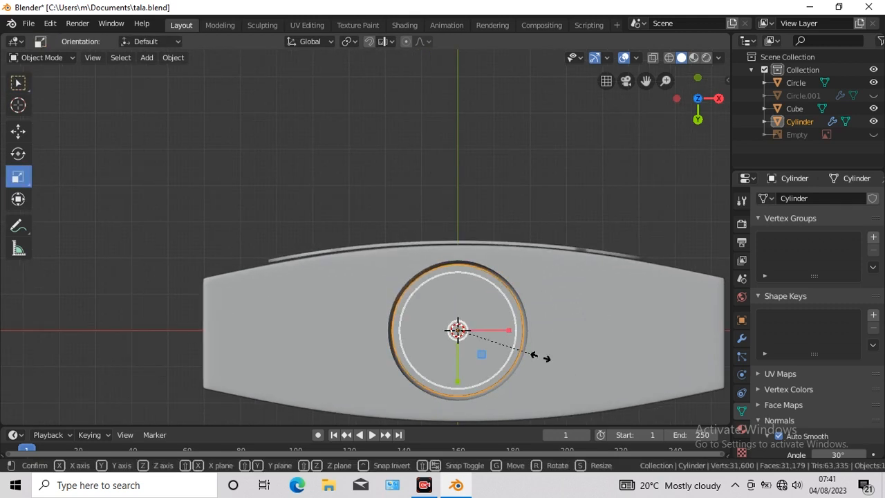
{"action": "left_click", "coordinate": [542, 361]}
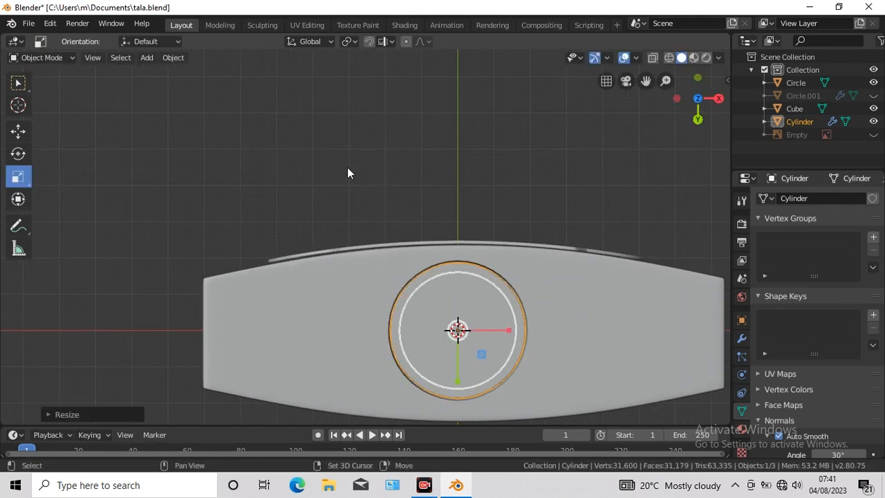
- Duplicate the cylinder, move the copy along X beside the lock core, and scale it down to a small pin about 0.15 of its size
{"action": "key", "text": "shift+d"}
{"action": "right_click", "coordinate": [106, 204]}
{"action": "left_click_drag", "start_coordinate": [518, 329], "coordinate": [314, 332]}
{"action": "left_click", "coordinate": [19, 177]}
{"action": "left_click_drag", "start_coordinate": [362, 387], "coordinate": [336, 373]}
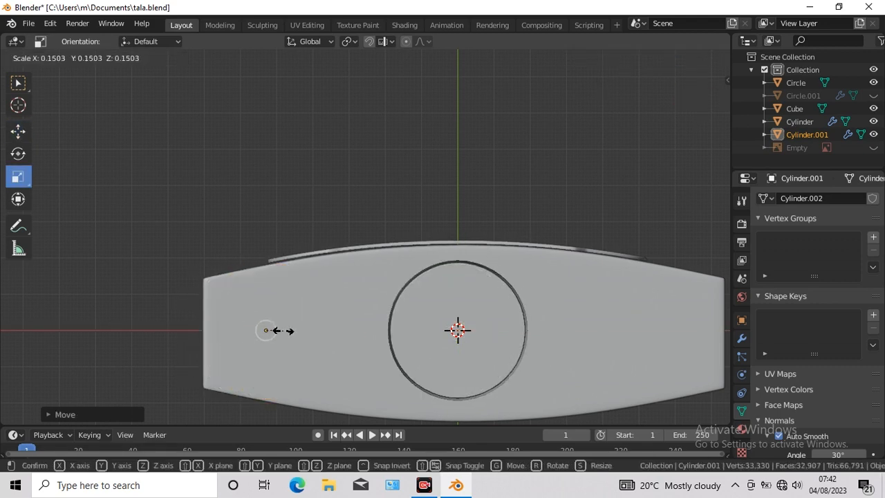
{"action": "left_click_drag", "start_coordinate": [276, 330], "coordinate": [277, 330]}
- Lower the small cylinder along Z and adjust its length so it crosses the underside of the body
{"action": "key", "text": "KP_1"}
{"action": "left_click_drag", "start_coordinate": [273, 262], "coordinate": [266, 226]}
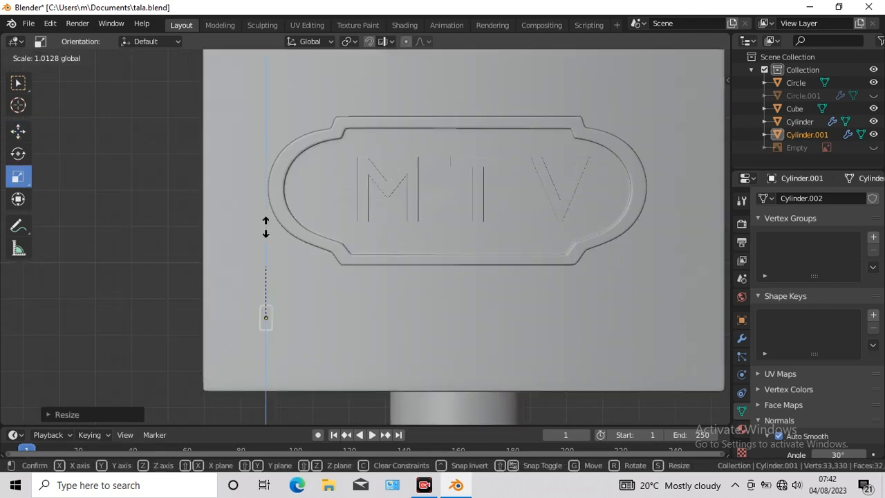
{"action": "left_click_drag", "start_coordinate": [267, 402], "coordinate": [267, 404]}
{"action": "left_click", "coordinate": [18, 131]}
{"action": "left_click_drag", "start_coordinate": [267, 269], "coordinate": [267, 275]}
{"action": "left_click", "coordinate": [20, 177]}
- Subtract the small cylinder from the body to cut a small round hole in its underside, and clear the selection
{"action": "key", "text": "ctrl+KP_7"}
{"action": "left_click", "coordinate": [573, 348], "text": "shift"}
{"action": "left_click", "coordinate": [173, 57]}
{"action": "mouse_move", "coordinate": [228, 453]}
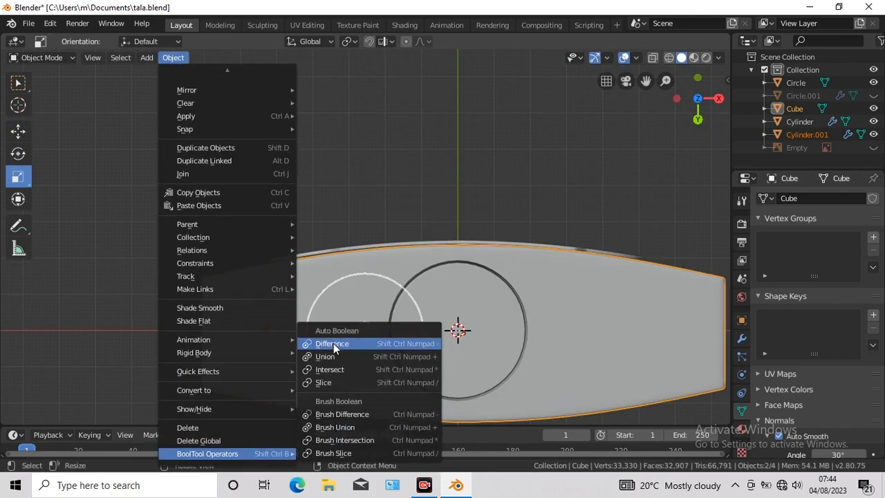
{"action": "left_click", "coordinate": [337, 346]}
{"action": "left_click", "coordinate": [18, 83]}
{"action": "left_click", "coordinate": [456, 305]}
{"action": "left_click", "coordinate": [332, 203]}
{"action": "left_click", "coordinate": [18, 178]}
{"action": "middle_click_drag", "start_coordinate": [595, 338], "coordinate": [542, 272]}
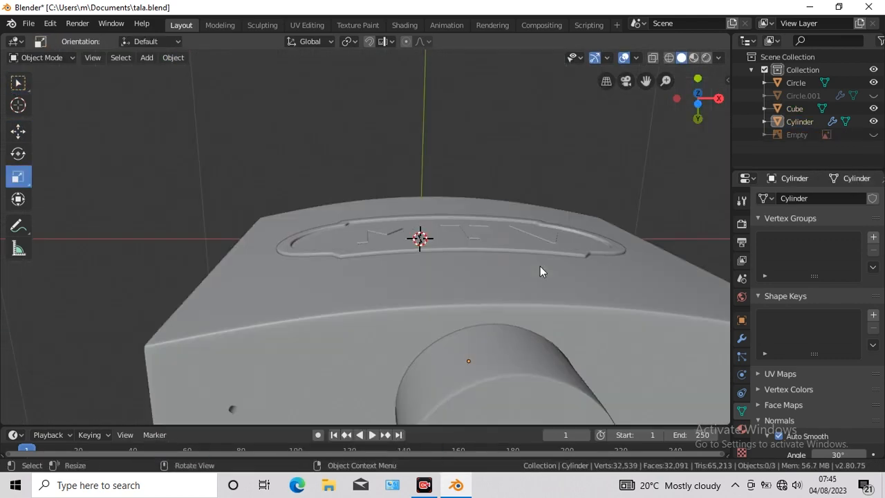
- Add a cube and scale it along X and Y into a narrow, thin slab for the keyway
{"action": "key", "text": "KP_1"}
{"action": "scroll", "coordinate": [462, 297], "scroll_direction": "down", "scroll_amount": 4}
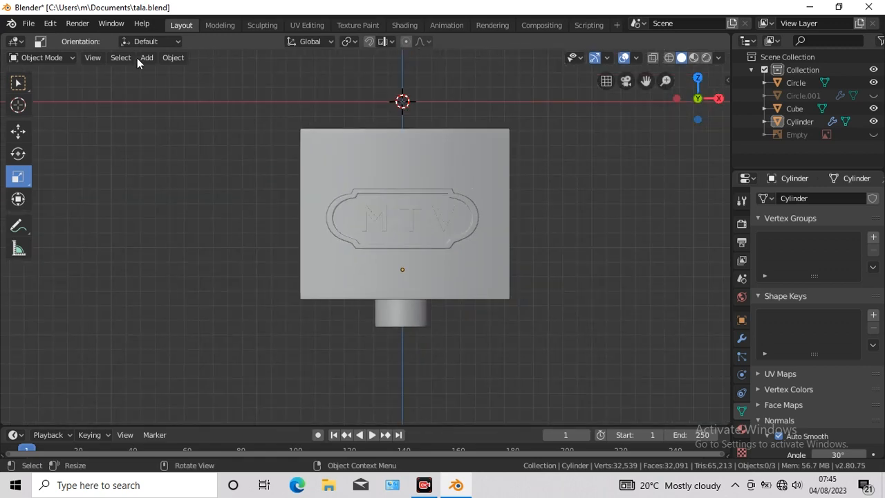
{"action": "left_click", "coordinate": [147, 58]}
{"action": "left_click", "coordinate": [329, 91]}
{"action": "mouse_move", "coordinate": [453, 101]}
{"action": "left_mouse_down"}
{"action": "mouse_move", "coordinate": [413, 101]}
{"action": "mouse_move", "coordinate": [441, 102]}
{"action": "left_mouse_up"}
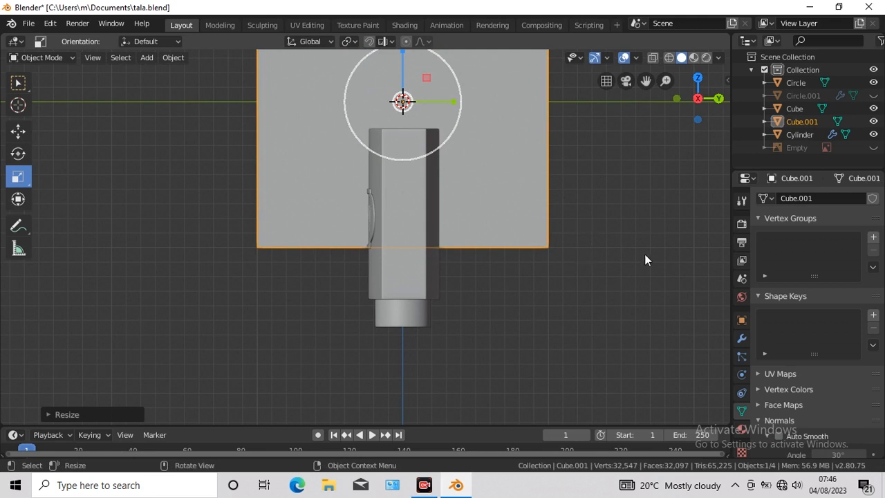
{"action": "left_click_drag", "start_coordinate": [406, 97], "coordinate": [441, 102]}
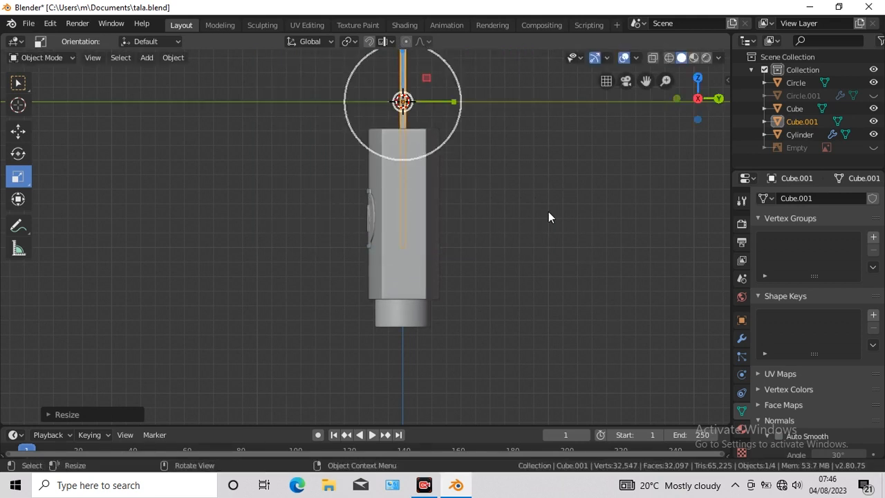
- Lower the slab along Z until it passes through the lower end of the lock core
{"action": "key", "text": "KP_1"}
{"action": "left_click", "coordinate": [18, 131]}
{"action": "left_click_drag", "start_coordinate": [403, 70], "coordinate": [406, 259]}
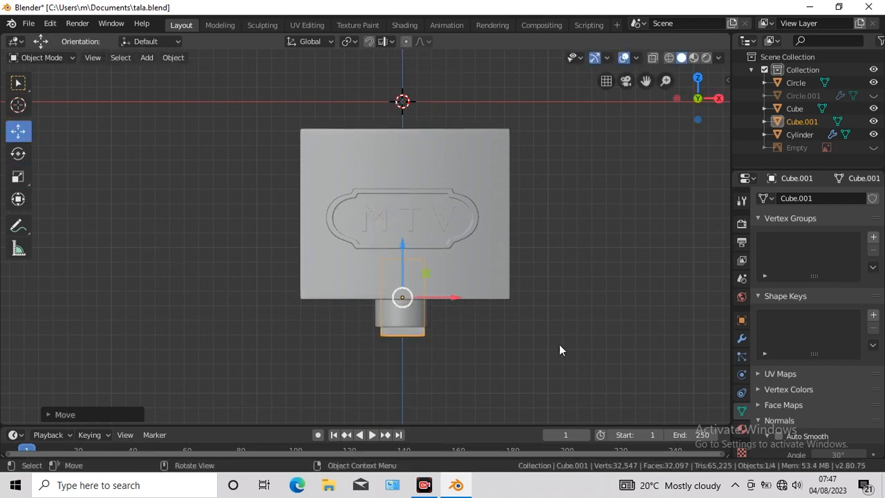
- Hide the nameplate, body and lock core to isolate the slab seen from below
{"action": "key", "text": "ctrl+KP_7"}
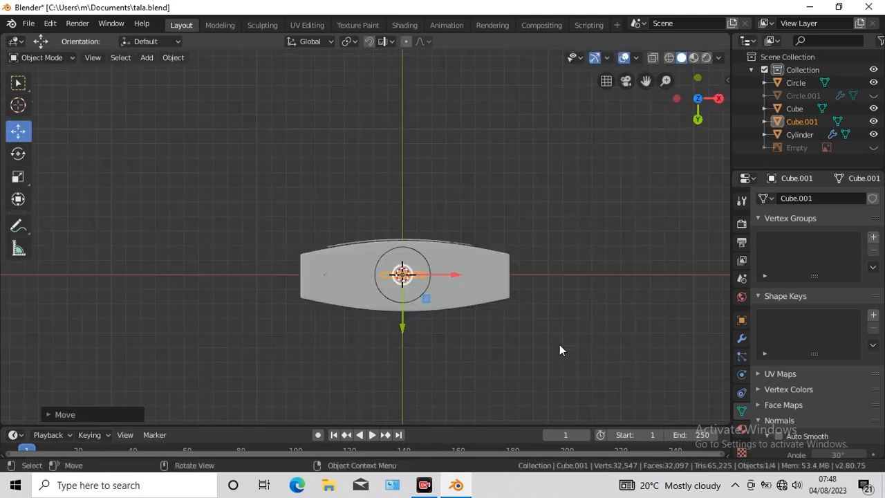
{"action": "left_click_drag", "start_coordinate": [646, 81], "coordinate": [573, 262]}
{"action": "scroll", "coordinate": [565, 262], "scroll_direction": "up", "scroll_amount": 5}
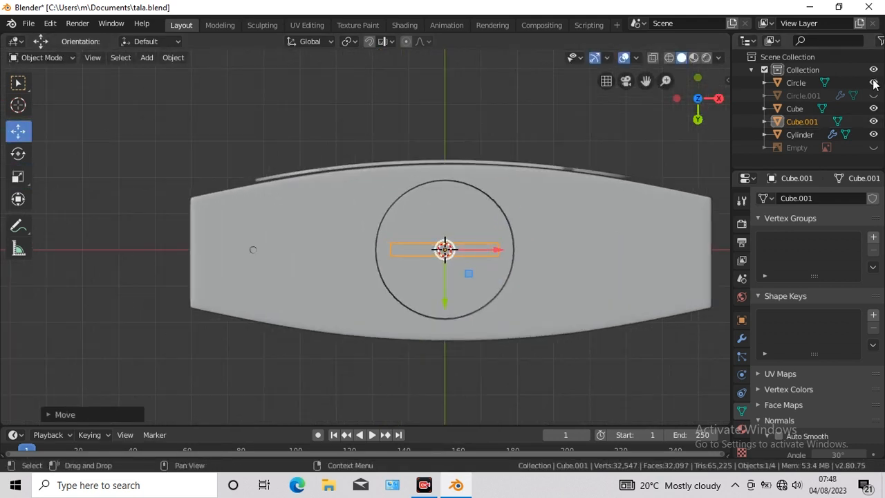
{"action": "left_click", "coordinate": [874, 83]}
{"action": "left_click", "coordinate": [874, 109]}
{"action": "left_click", "coordinate": [874, 135]}
{"action": "scroll", "coordinate": [594, 319], "scroll_direction": "up", "scroll_amount": 5}
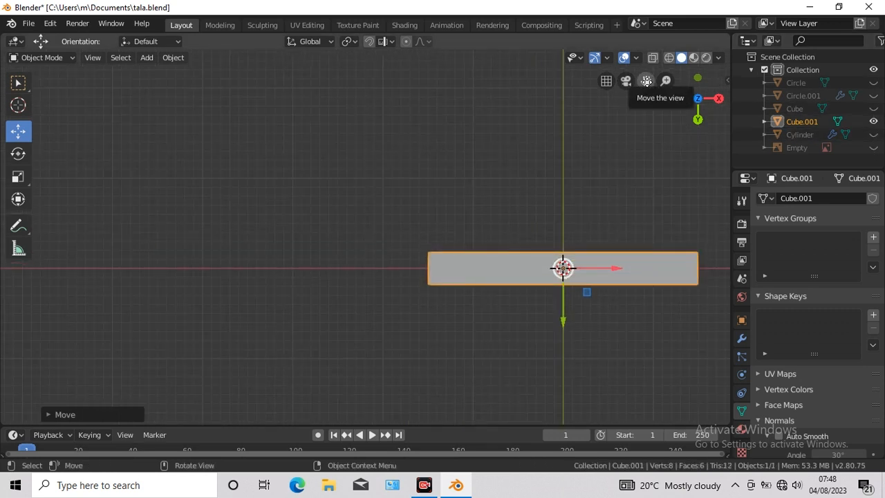
{"action": "left_click_drag", "start_coordinate": [646, 81], "coordinate": [642, 270]}
- Shape the slab into a stepped keyway profile with loop cuts, a notch in one side and bridged edge loops
{"action": "key", "text": "Tab"}
{"action": "left_click", "coordinate": [24, 347]}
{"action": "left_click", "coordinate": [430, 278]}
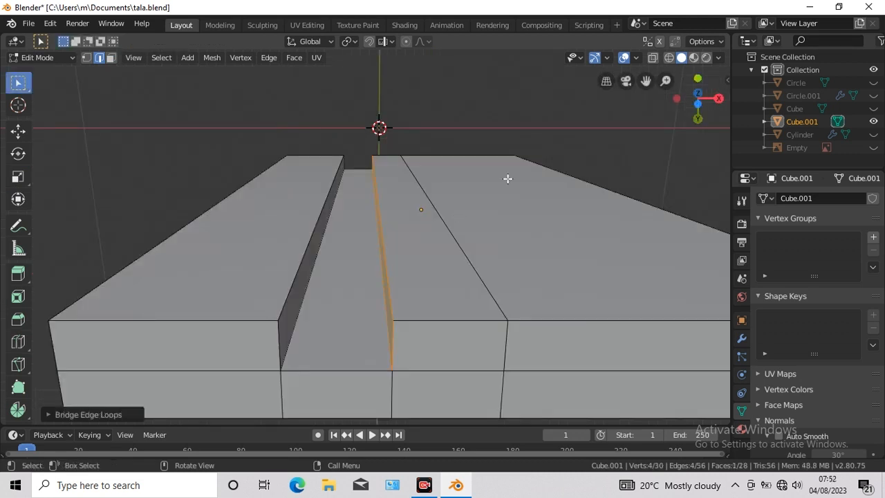
{"action": "key", "text": "KP_1"}
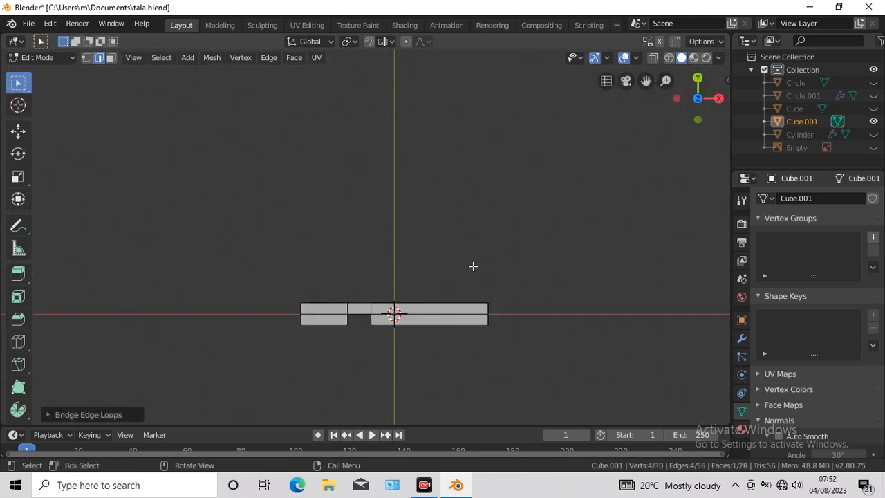
{"action": "scroll", "coordinate": [472, 265], "scroll_direction": "up", "scroll_amount": 2}
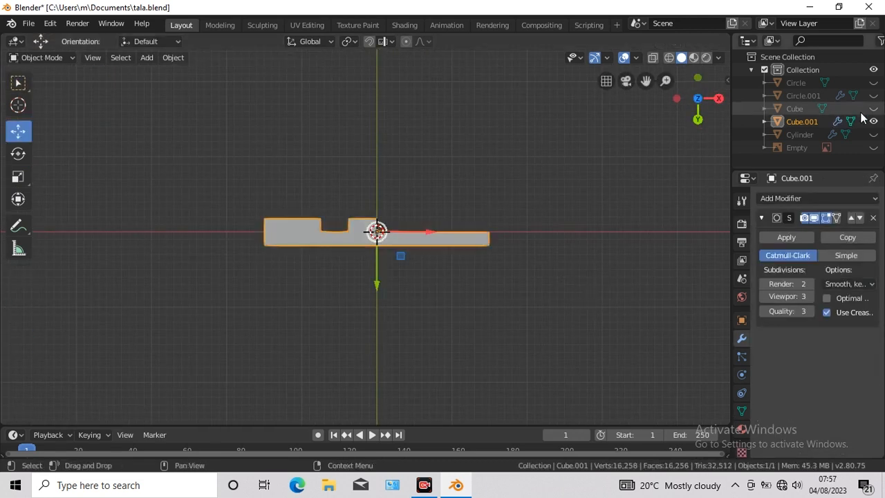
- Show the lock core and subtract the keyway slab from it to cut the key slot
{"action": "left_click", "coordinate": [874, 135]}
{"action": "left_click", "coordinate": [467, 188], "text": "shift"}
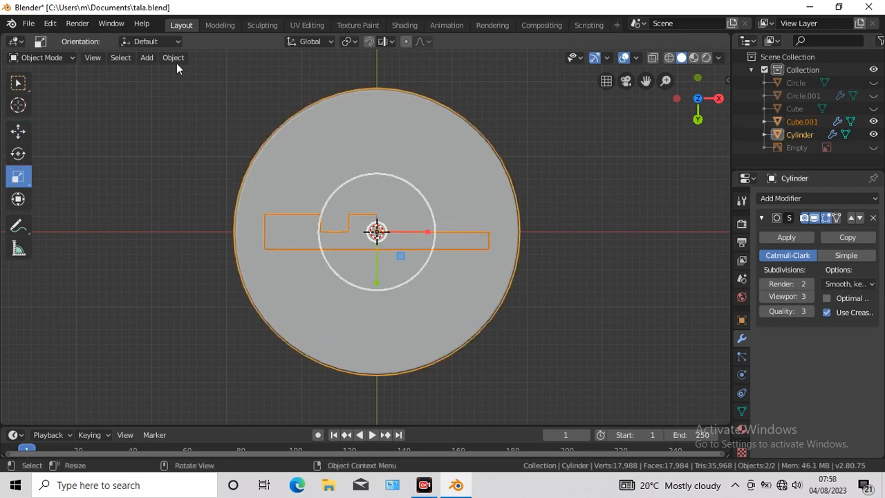
{"action": "left_click", "coordinate": [174, 59]}
{"action": "mouse_move", "coordinate": [242, 450]}
{"action": "left_click", "coordinate": [315, 342]}
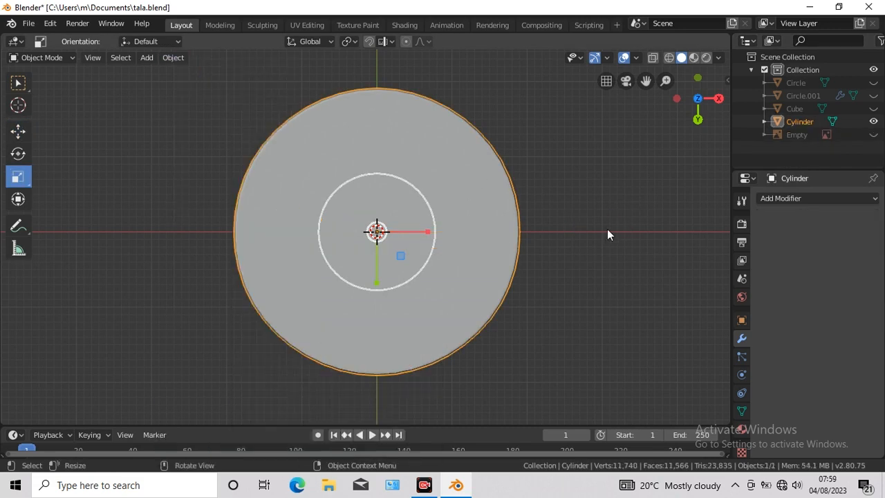
{"action": "middle_click_drag", "start_coordinate": [607, 229], "coordinate": [650, 235]}
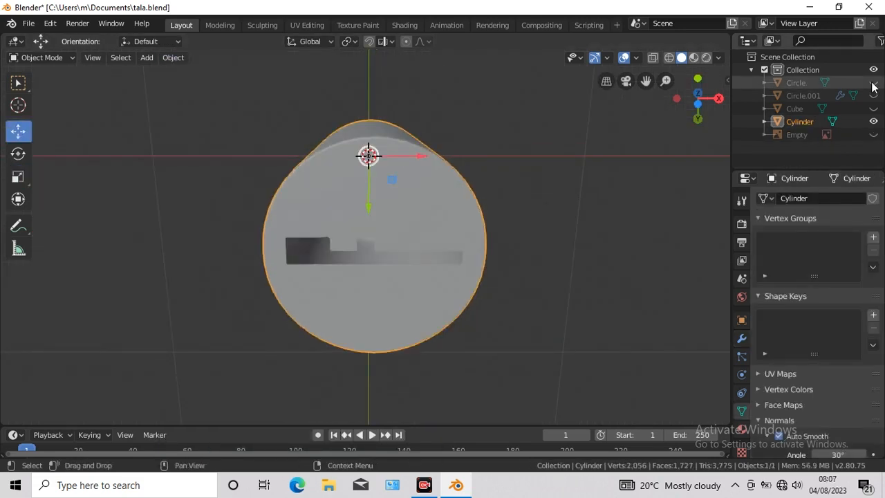
- Unhide the shackle, padlock body and nameplate around the lock core
{"action": "left_click", "coordinate": [873, 82]}
{"action": "left_click", "coordinate": [874, 96]}
{"action": "left_click", "coordinate": [874, 108]}
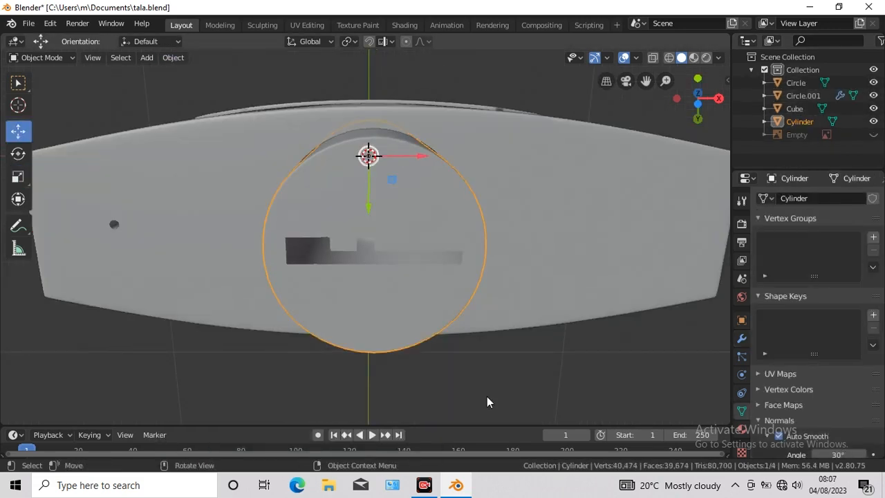
- Set the lock core's origin to the centre of its own geometry
{"action": "key", "text": "KP_1"}
{"action": "scroll", "coordinate": [500, 404], "scroll_direction": "down", "scroll_amount": 1}
{"action": "left_click", "coordinate": [173, 59]}
{"action": "mouse_move", "coordinate": [194, 85]}
{"action": "left_click", "coordinate": [346, 99]}
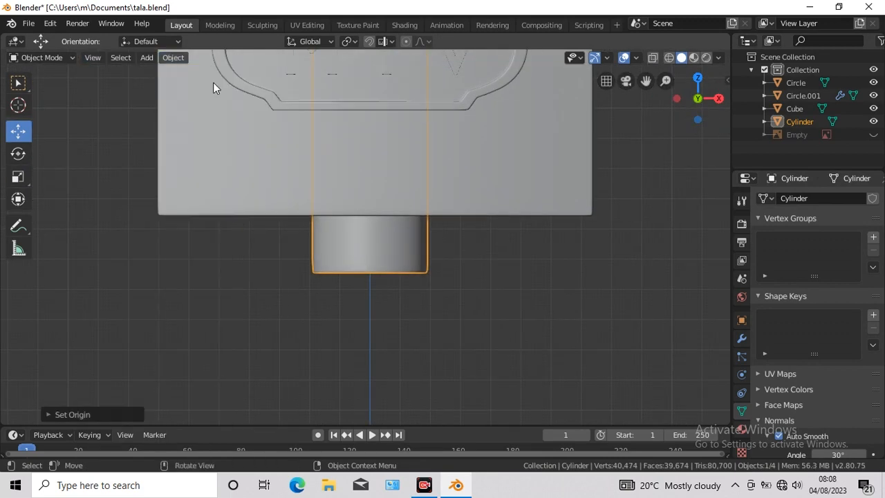
{"action": "left_click", "coordinate": [173, 58]}
{"action": "left_click", "coordinate": [357, 141]}
- Raise the lock core along Z until its keyway face sits nearly flush with the underside of the body
{"action": "left_click_drag", "start_coordinate": [368, 155], "coordinate": [370, 97]}
{"action": "middle_click_drag", "start_coordinate": [514, 336], "coordinate": [517, 278]}
{"action": "left_click", "coordinate": [585, 285]}
{"action": "middle_click_drag", "start_coordinate": [643, 301], "coordinate": [646, 284]}
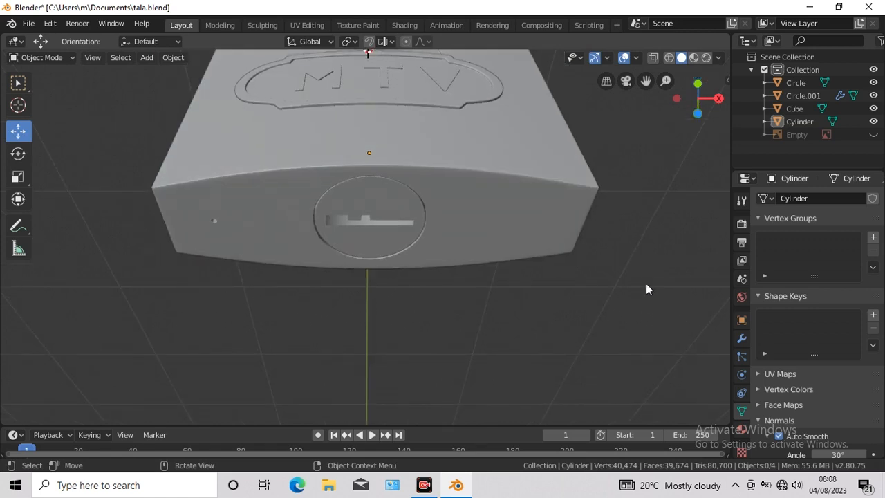
{"action": "key", "text": "KP_1"}
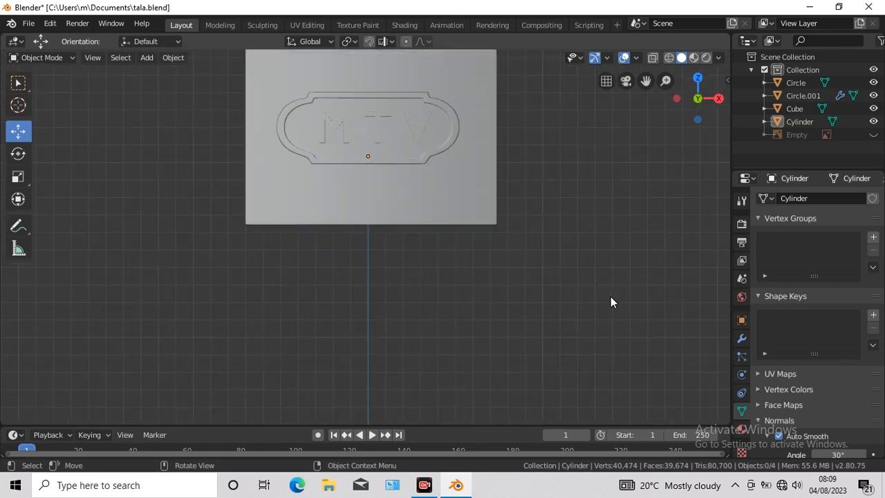
- Add a six-sided cylinder mesh and scale it down to a small block between the shackle legs
{"action": "left_click_drag", "start_coordinate": [646, 81], "coordinate": [679, 147]}
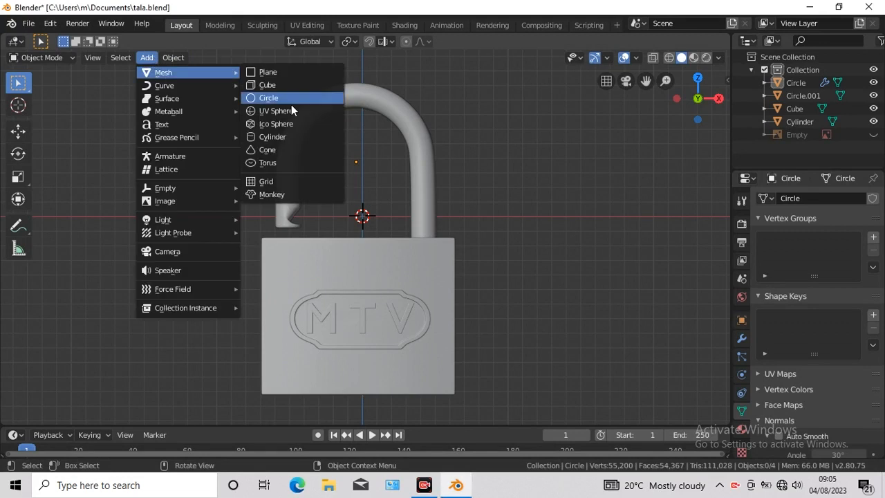
{"action": "left_click", "coordinate": [271, 145]}
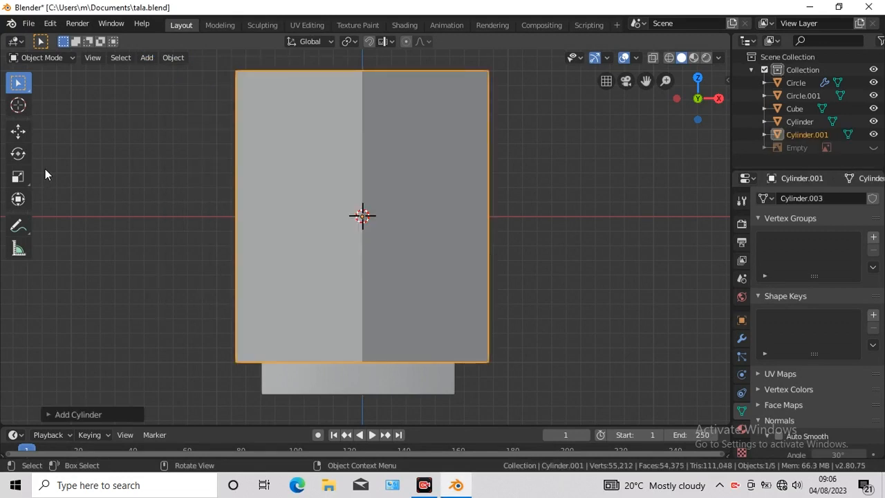
{"action": "left_click", "coordinate": [18, 177]}
{"action": "left_click_drag", "start_coordinate": [404, 258], "coordinate": [379, 242]}
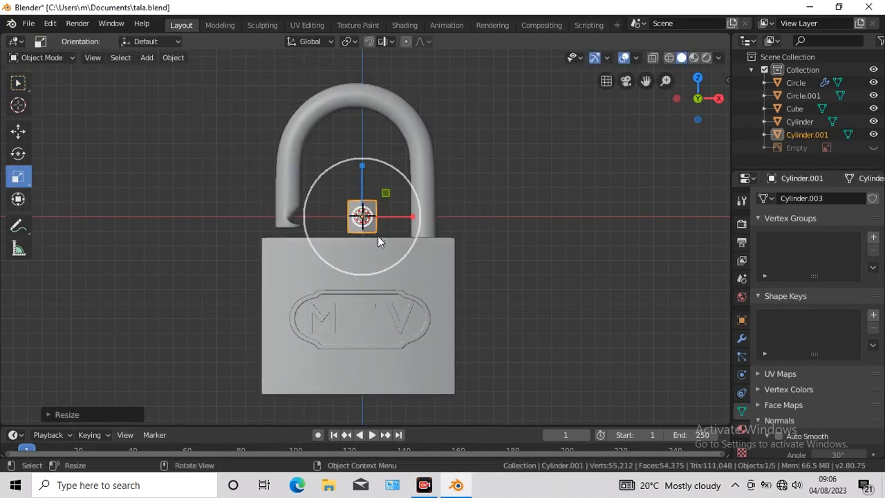
- Turn the small cylinder's hexagonal end toward the front and move it -0.432 m along Y and -0.721 m along Z
{"action": "key", "text": "KP_3"}
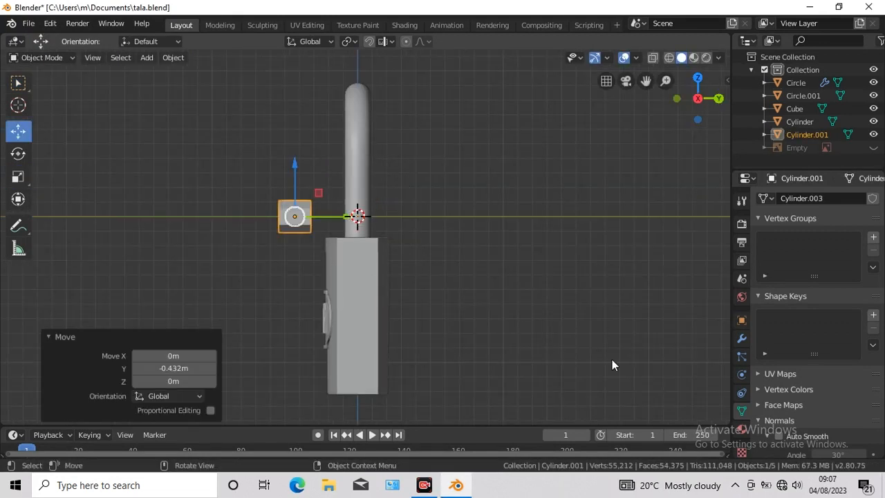
{"action": "key", "text": "KP_1"}
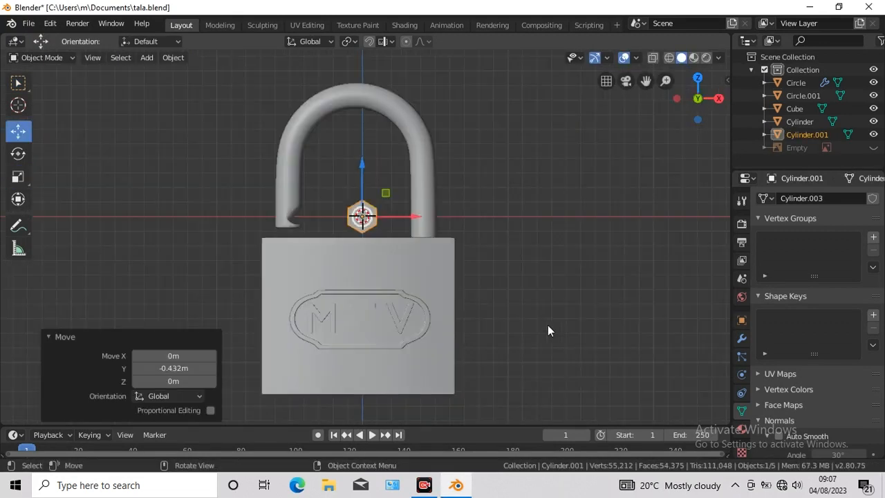
{"action": "left_click_drag", "start_coordinate": [361, 165], "coordinate": [367, 273]}
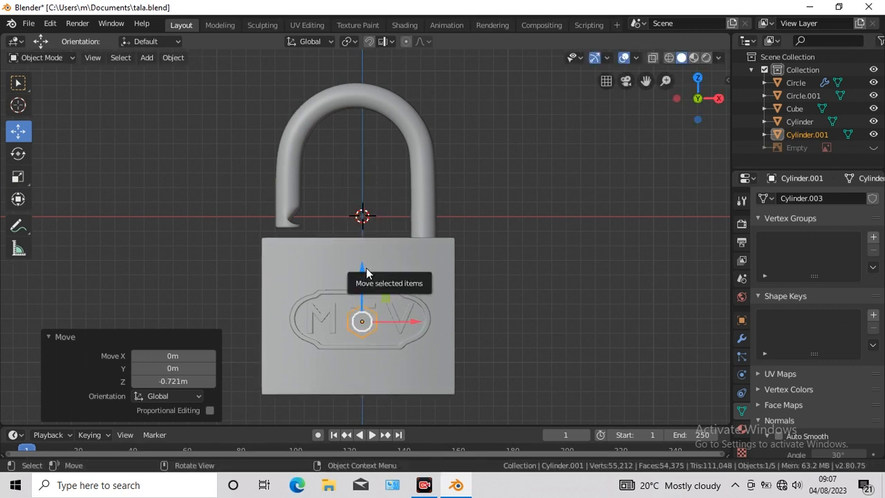
- Shrink the hexagonal cylinder and place it between the letter V and the nameplate's rounded end, raising it 0.0149 m
{"action": "scroll", "coordinate": [367, 269], "scroll_direction": "up", "scroll_amount": 6}
{"action": "left_click_drag", "start_coordinate": [646, 81], "coordinate": [683, 0]}
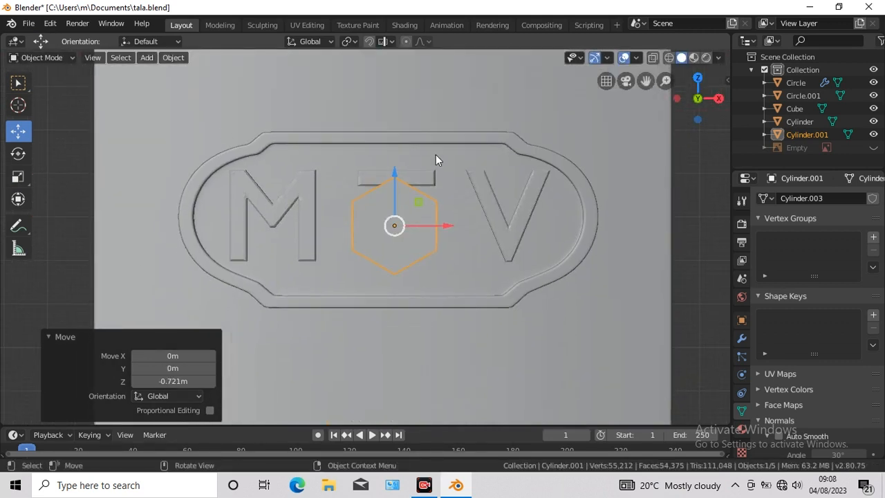
{"action": "left_click_drag", "start_coordinate": [438, 227], "coordinate": [609, 198]}
{"action": "left_click", "coordinate": [19, 179]}
{"action": "left_click_drag", "start_coordinate": [640, 289], "coordinate": [585, 252]}
{"action": "left_click", "coordinate": [19, 131]}
{"action": "left_click_drag", "start_coordinate": [556, 172], "coordinate": [556, 168]}
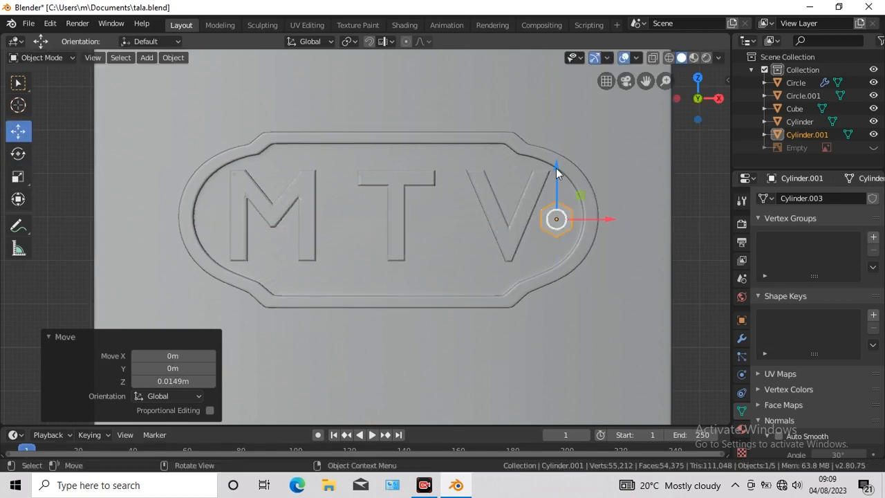
- Add a loop cut at the cylinder's end nearest the nameplate with factor -1.000, and give it a Subdivision Surface modifier
{"action": "key", "text": "KP_3"}
{"action": "key", "text": "Tab"}
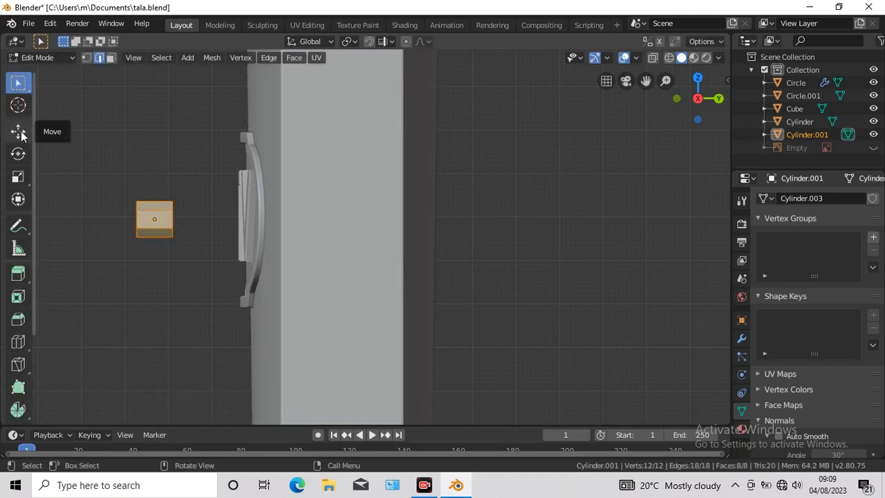
{"action": "left_click", "coordinate": [18, 342]}
{"action": "left_click_drag", "start_coordinate": [154, 219], "coordinate": [687, 290]}
{"action": "left_click", "coordinate": [741, 339]}
{"action": "left_click", "coordinate": [826, 199]}
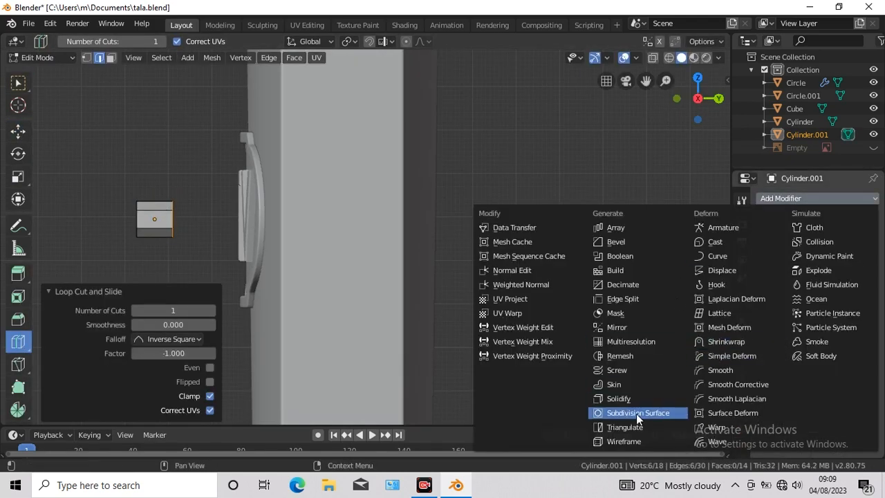
{"action": "left_click", "coordinate": [632, 415]}
- Scale the rivet's mesh uniformly to 0.772 in Edit Mode and return to Object Mode
{"action": "key", "text": "KP_1"}
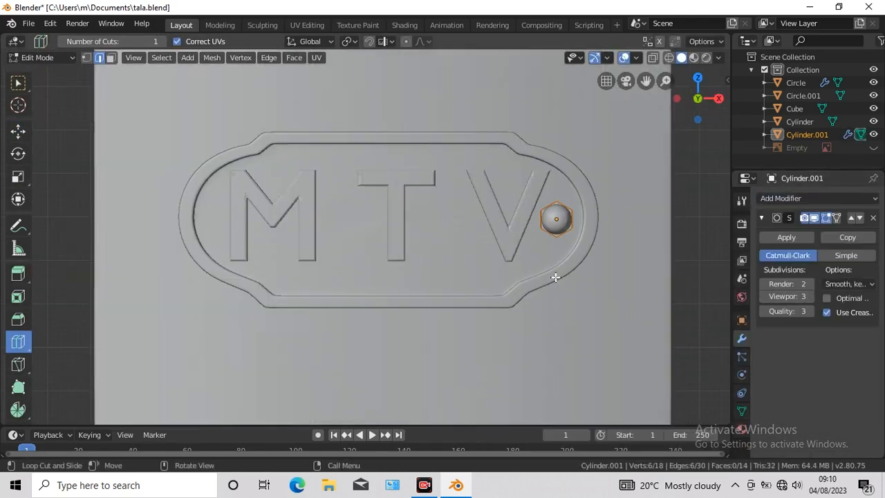
{"action": "left_click", "coordinate": [18, 177]}
{"action": "mouse_move", "coordinate": [613, 279]}
{"action": "left_mouse_down"}
{"action": "mouse_move", "coordinate": [595, 267]}
{"action": "mouse_move", "coordinate": [608, 276]}
{"action": "left_mouse_up"}
{"action": "key", "text": "Tab"}
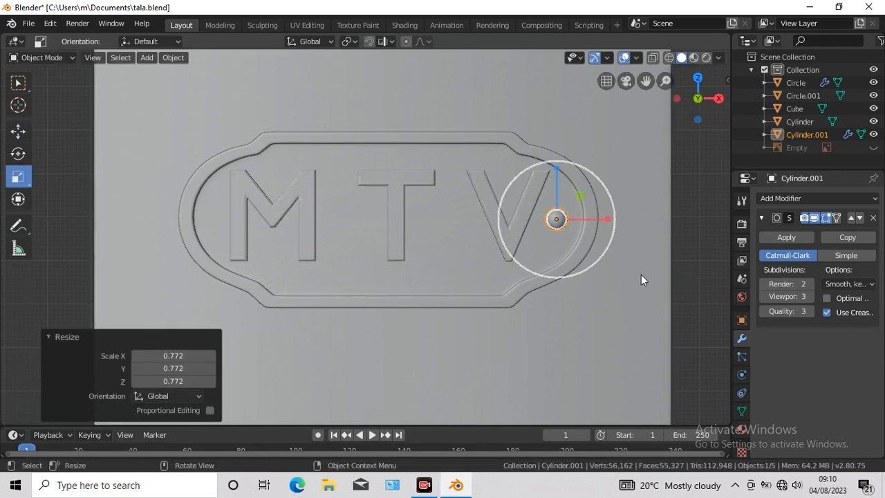
- Duplicate the rivet and move the copy -0.791 m along X to the nameplate's end beside the letter M
{"action": "key", "text": "shift+d"}
{"action": "left_click", "coordinate": [641, 275]}
{"action": "left_click", "coordinate": [18, 132]}
{"action": "left_click_drag", "start_coordinate": [607, 220], "coordinate": [260, 226]}
{"action": "key", "text": "KP_3"}
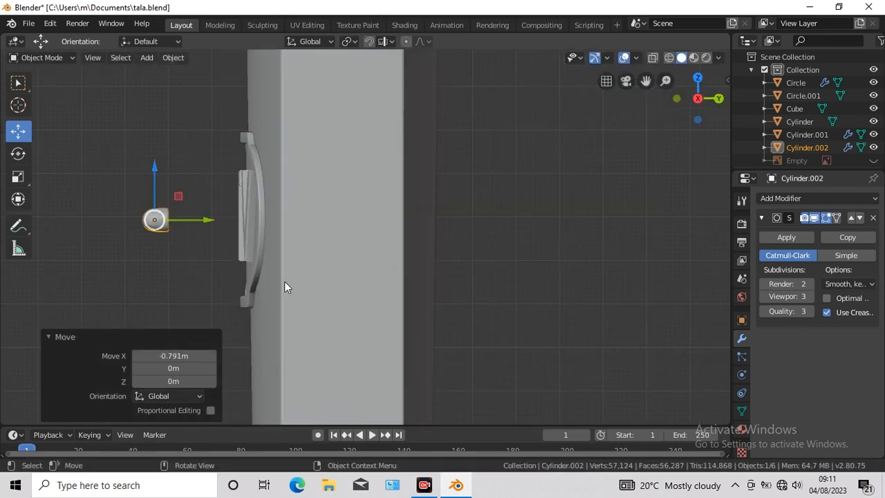
{"action": "key", "text": "KP_1"}
- Select both rivets and move them 0.243 m along Y into the nameplate
{"action": "left_click", "coordinate": [556, 220], "text": "shift"}
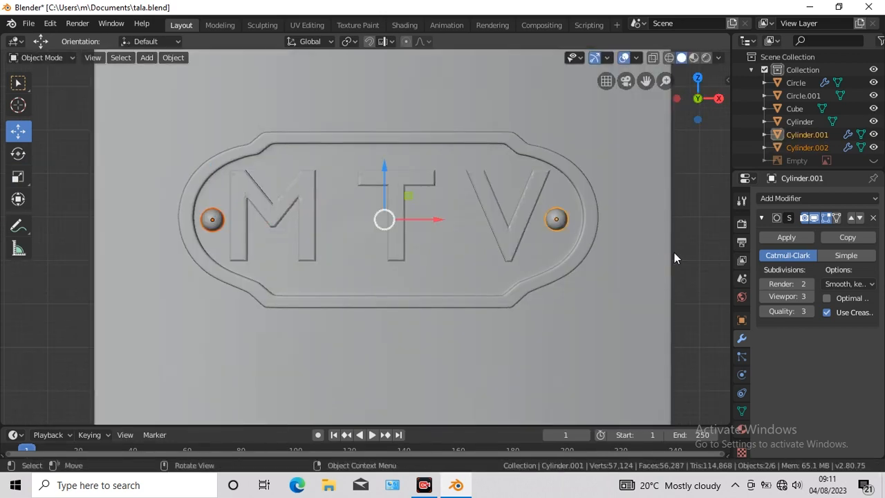
{"action": "key", "text": "KP_3"}
{"action": "key", "text": "g"}
{"action": "key", "text": "y"}
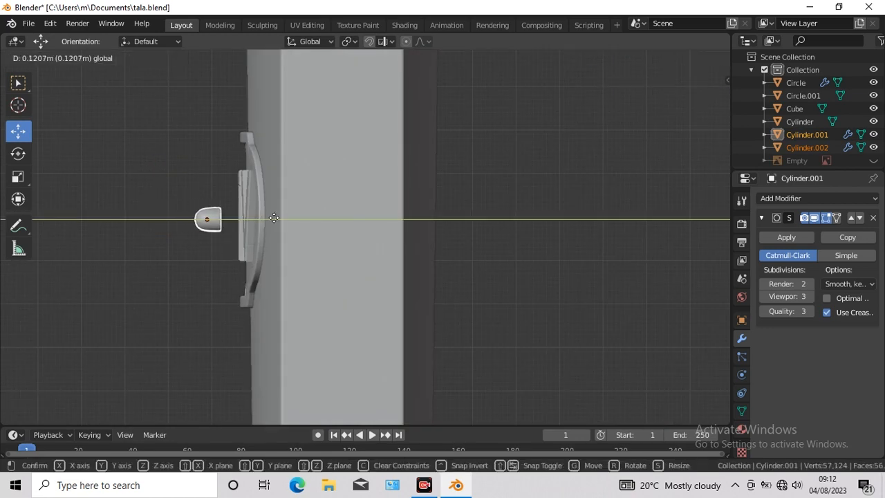
{"action": "left_click", "coordinate": [311, 217]}
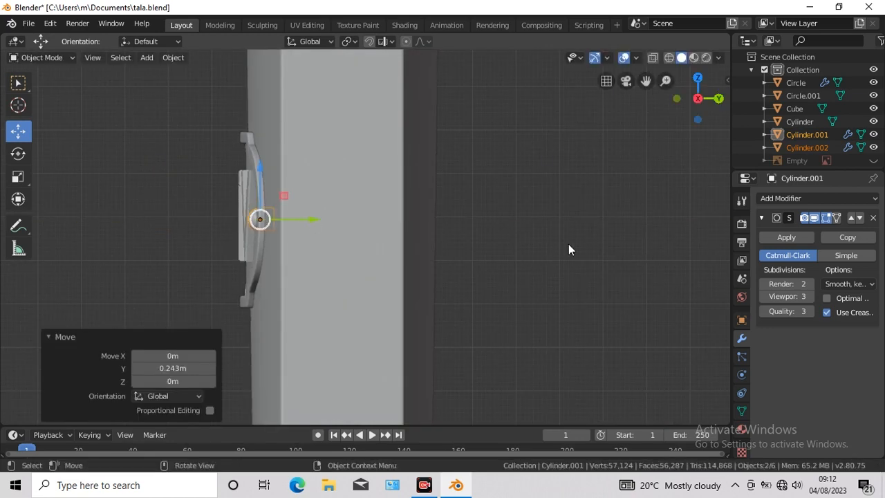
- Join the two rivets into one object and set its origin to its geometry
{"action": "key", "text": "KP_1"}
{"action": "key", "text": "ctrl+j"}
{"action": "right_click", "coordinate": [580, 231]}
{"action": "left_click", "coordinate": [686, 302]}
{"action": "left_click", "coordinate": [686, 302]}
{"action": "scroll", "coordinate": [686, 303], "scroll_direction": "down", "scroll_amount": 6}
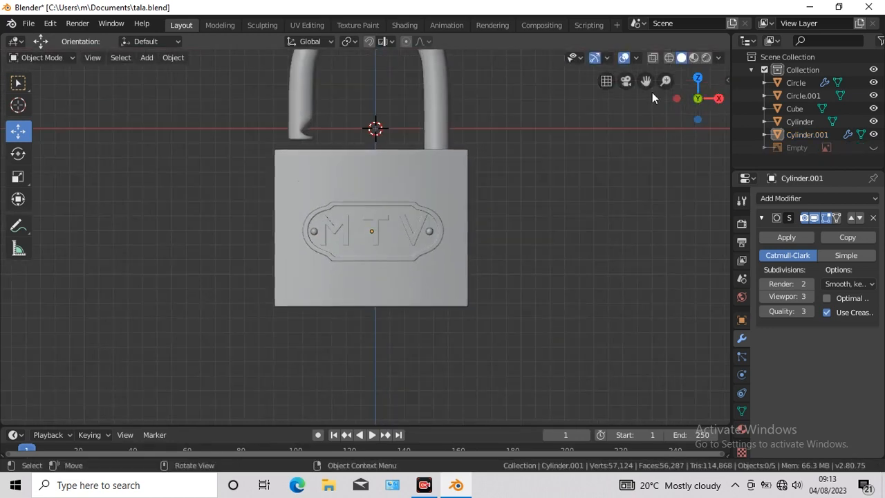
- Display the whole padlock in material preview shading and deselect the rivets
{"action": "middle_click_drag", "start_coordinate": [652, 92], "coordinate": [579, 247]}
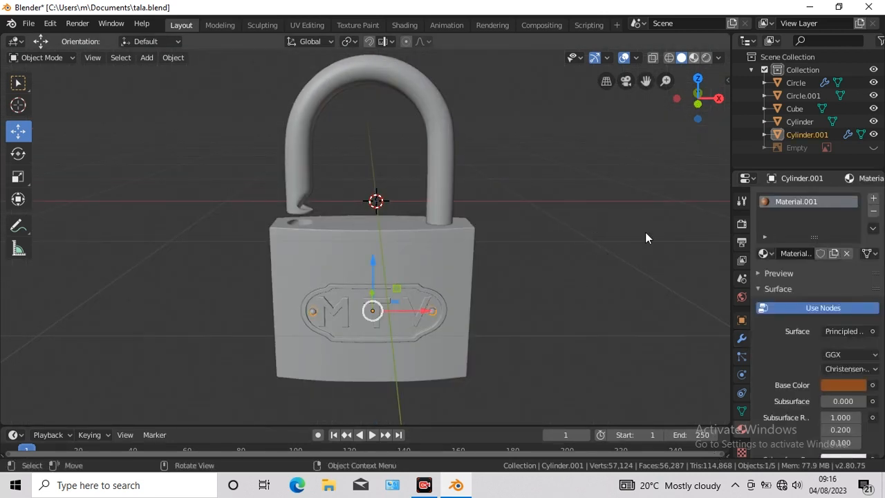
{"action": "left_click", "coordinate": [694, 58]}
{"action": "left_click", "coordinate": [562, 232]}
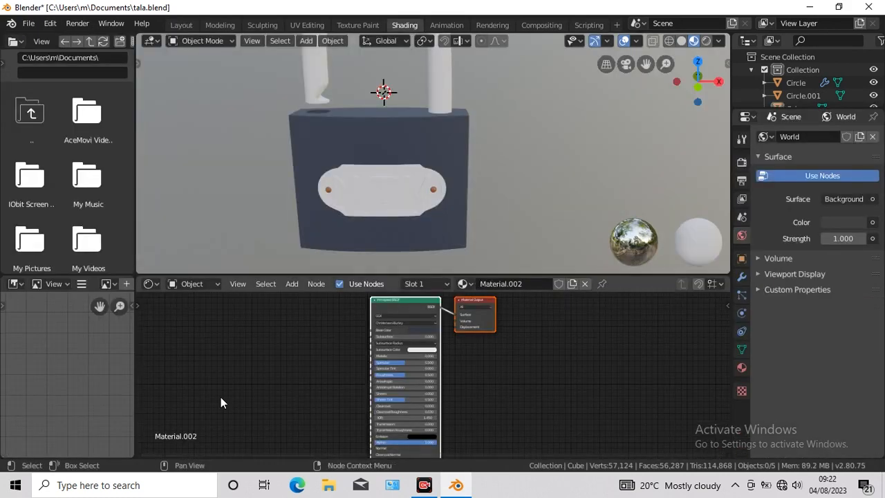
- Add a Bump node beside the Principled BSDF in the padlock body's material
{"action": "key", "text": "shift+a"}
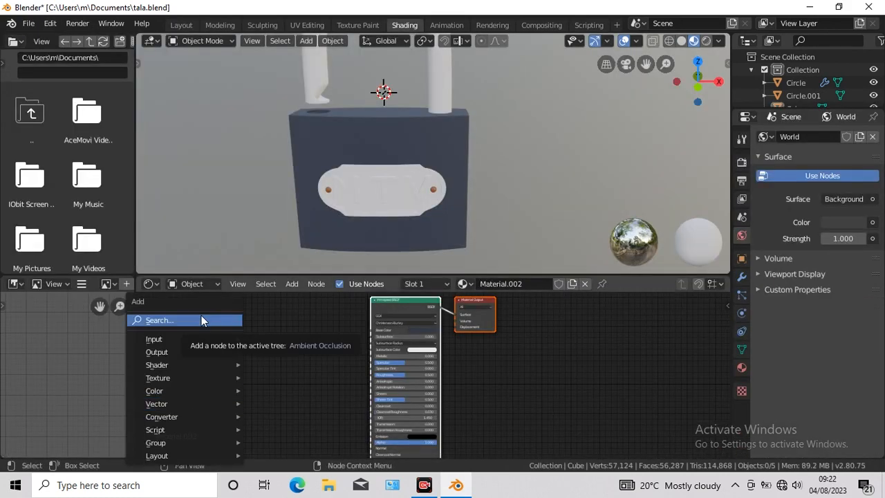
{"action": "left_click", "coordinate": [201, 320]}
{"action": "type", "text": "bump"}
{"action": "key", "text": "Return"}
{"action": "left_click", "coordinate": [299, 335]}
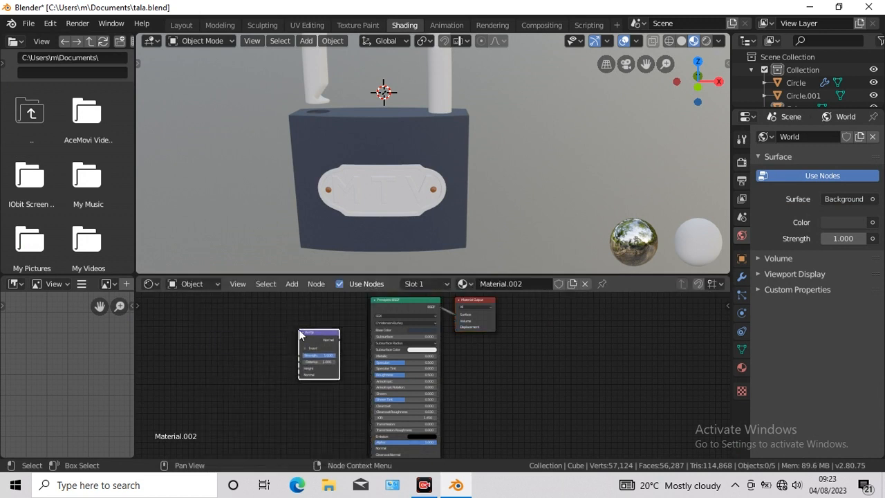
- Add a Noise Texture node, linking its Color to the Bump's Height and the Bump's Normal to the Principled BSDF's Normal
{"action": "key", "text": "shift+a"}
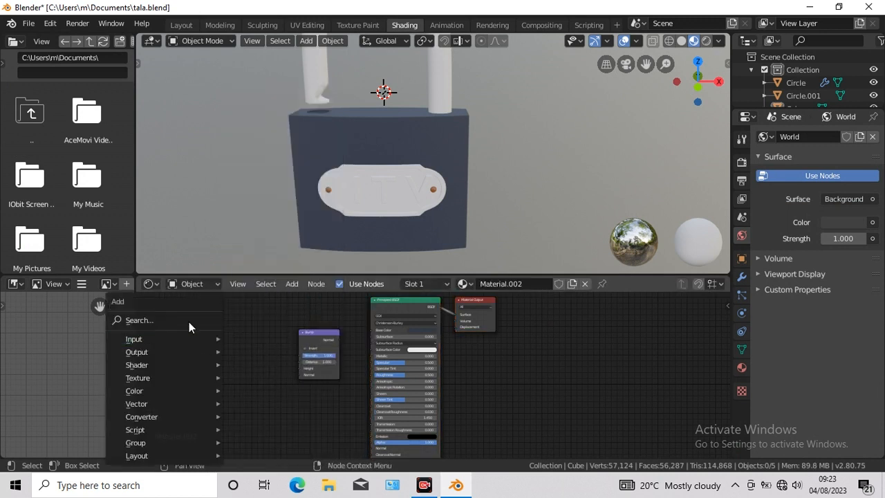
{"action": "left_click", "coordinate": [188, 319]}
{"action": "type", "text": "noise"}
{"action": "key", "text": "Return"}
{"action": "left_click", "coordinate": [235, 330]}
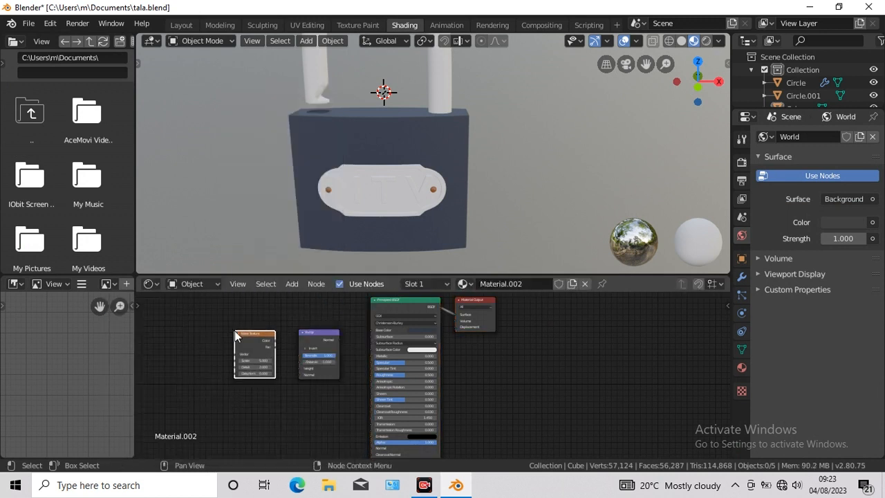
{"action": "left_click_drag", "start_coordinate": [340, 339], "coordinate": [371, 448]}
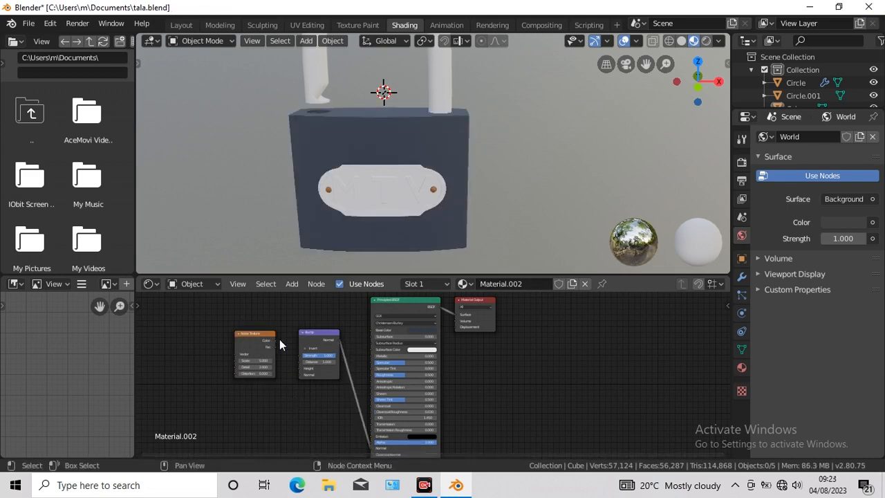
{"action": "left_click_drag", "start_coordinate": [275, 340], "coordinate": [298, 368]}
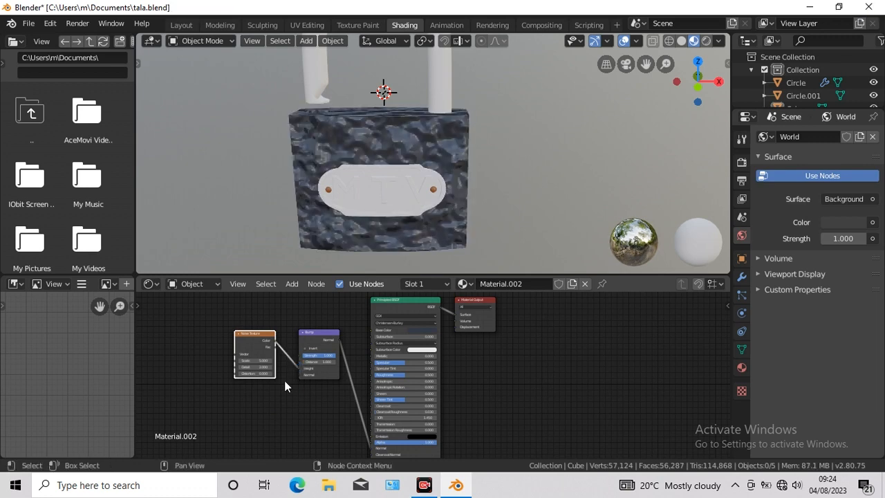
- Try Bump node strengths of 0.7 and 0.1 on the body material
{"action": "scroll", "coordinate": [284, 381], "scroll_direction": "up", "scroll_amount": 2}
{"action": "scroll", "coordinate": [284, 381], "scroll_direction": "up", "scroll_amount": 2}
{"action": "middle_click_drag", "start_coordinate": [551, 360], "coordinate": [681, 359]}
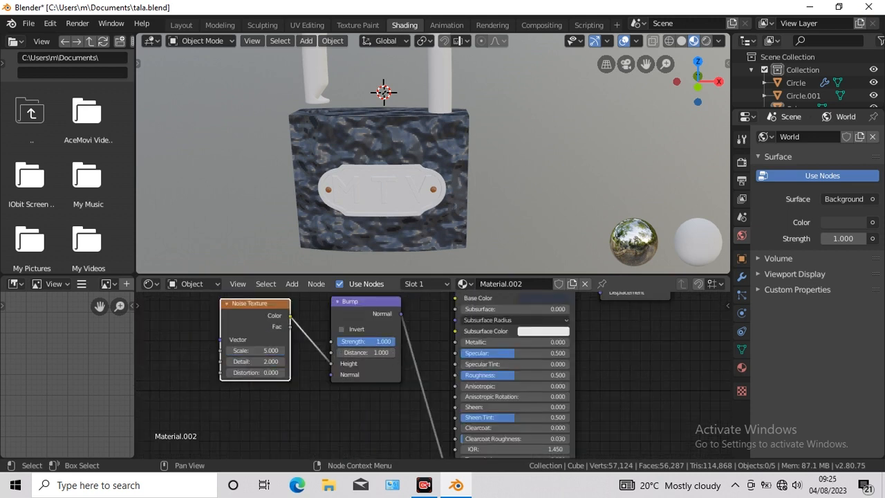
{"action": "left_click", "coordinate": [377, 340]}
{"action": "type", "text": "0.70"}
{"action": "key", "text": "Return"}
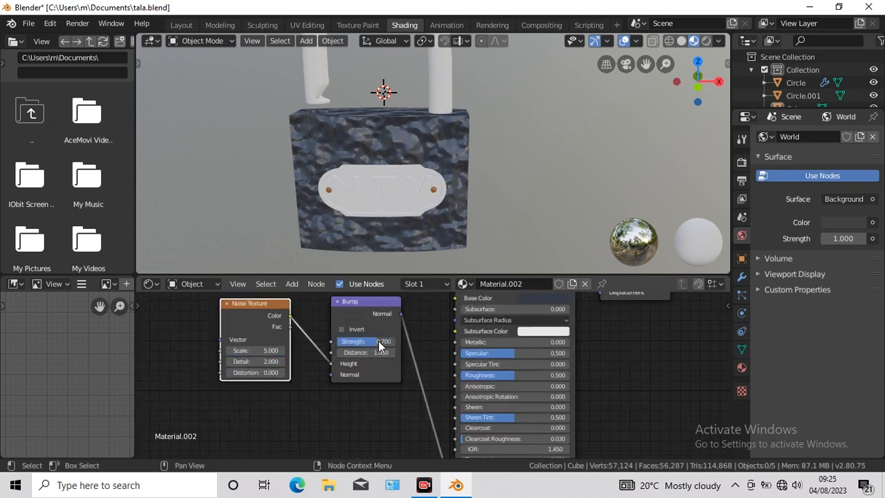
{"action": "left_click", "coordinate": [364, 341]}
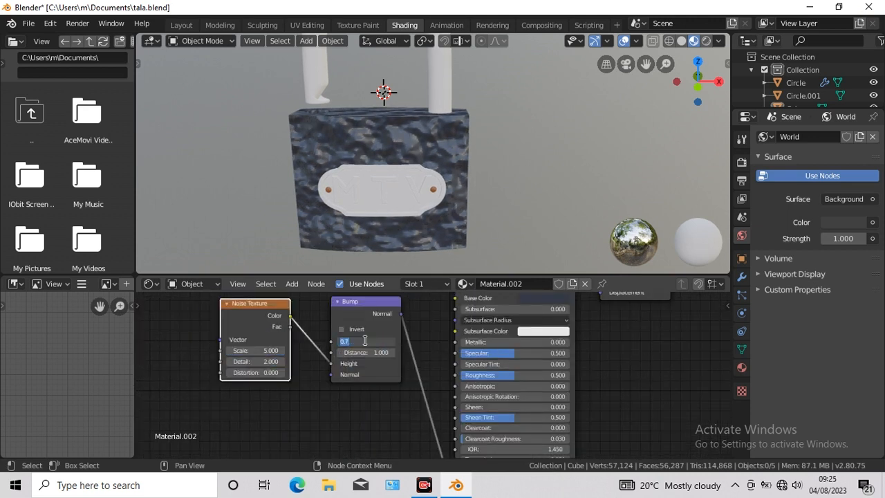
{"action": "type", "text": "0.100"}
{"action": "key", "text": "Return"}
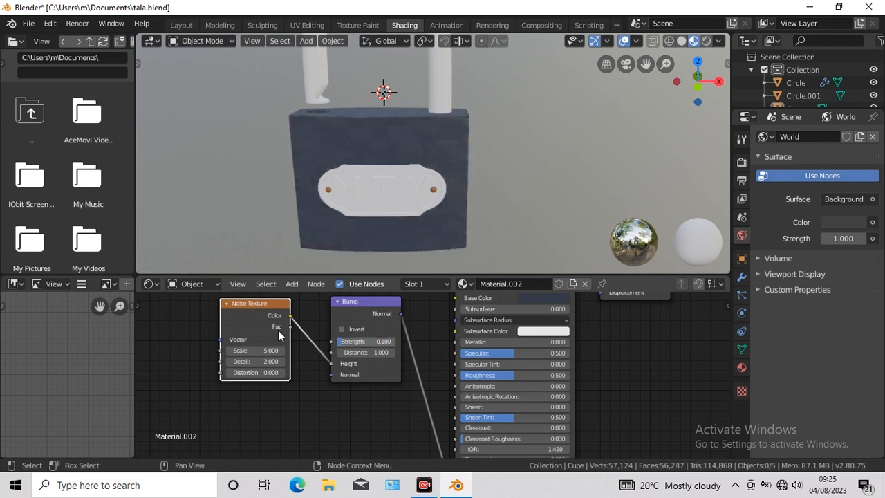
- Set the Noise Texture scale to 100 and the Bump strength to 0.150
{"action": "left_click", "coordinate": [257, 350]}
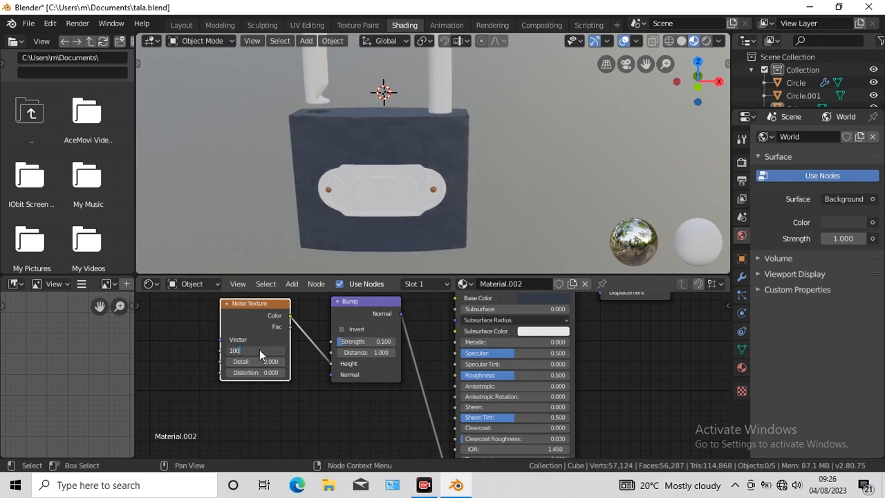
{"action": "key", "text": "Return"}
{"action": "left_click", "coordinate": [354, 343]}
{"action": "type", "text": "0.150"}
{"action": "key", "text": "Return"}
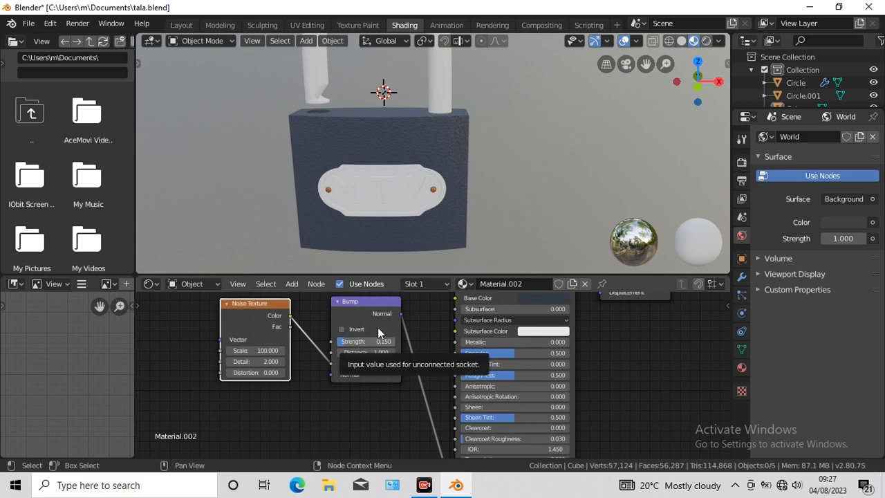
- Set the padlock body material's Metallic to 0.500 and Roughness to 0.250 on the Principled BSDF node
{"action": "left_click", "coordinate": [482, 342]}
{"action": "type", "text": "0.500"}
{"action": "key", "text": "Return"}
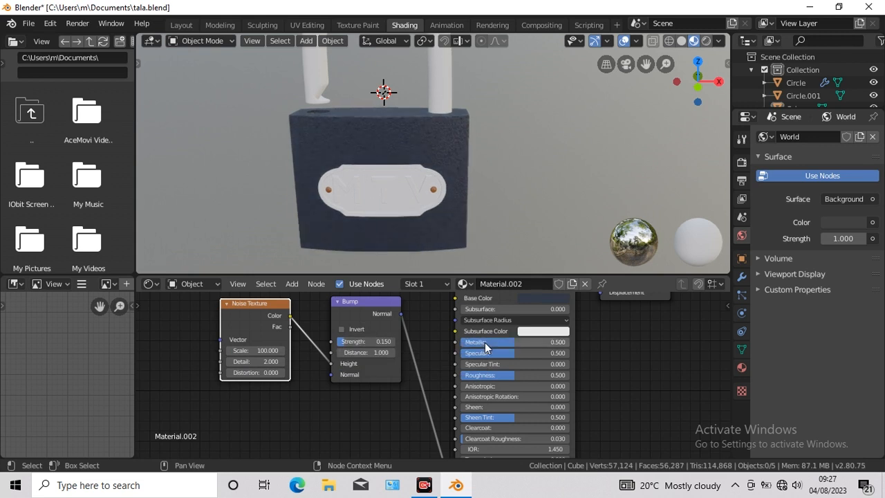
{"action": "left_click", "coordinate": [512, 416]}
{"action": "key", "text": "Return"}
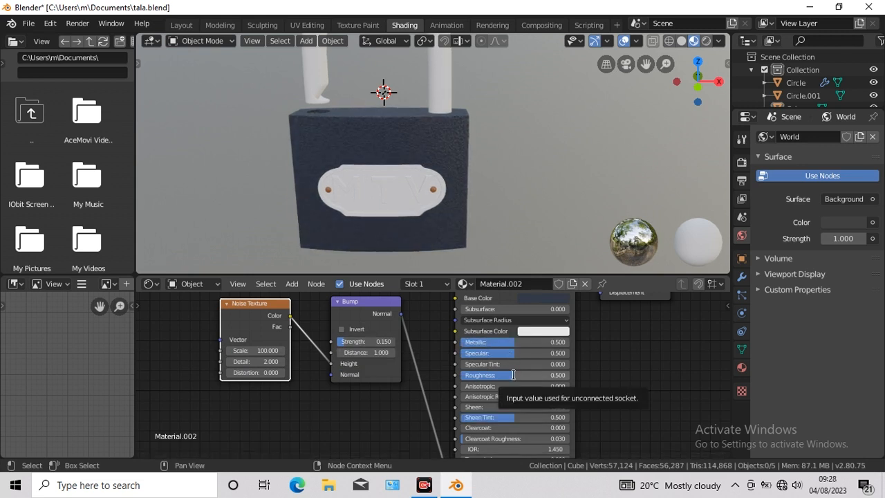
{"action": "left_click", "coordinate": [514, 374]}
{"action": "type", "text": "0.250"}
{"action": "key", "text": "Return"}
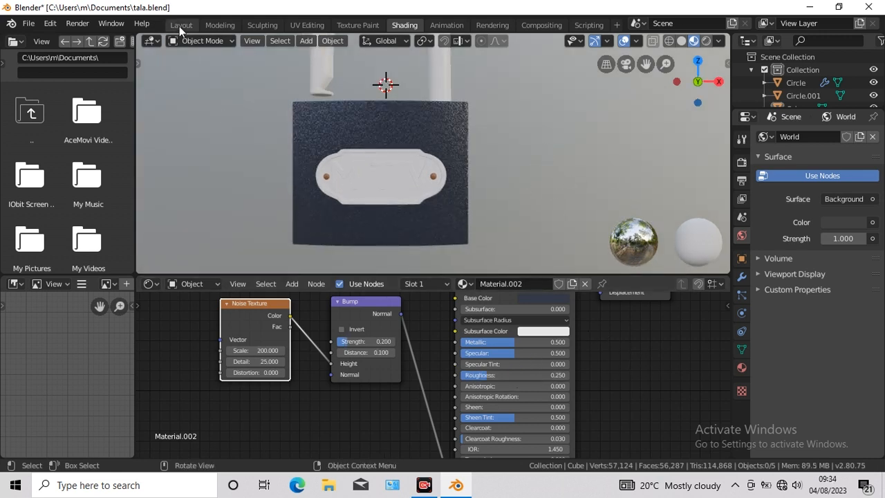
- Switch to the Layout workspace and add a material slot to the MTV nameplate
{"action": "left_click", "coordinate": [180, 26]}
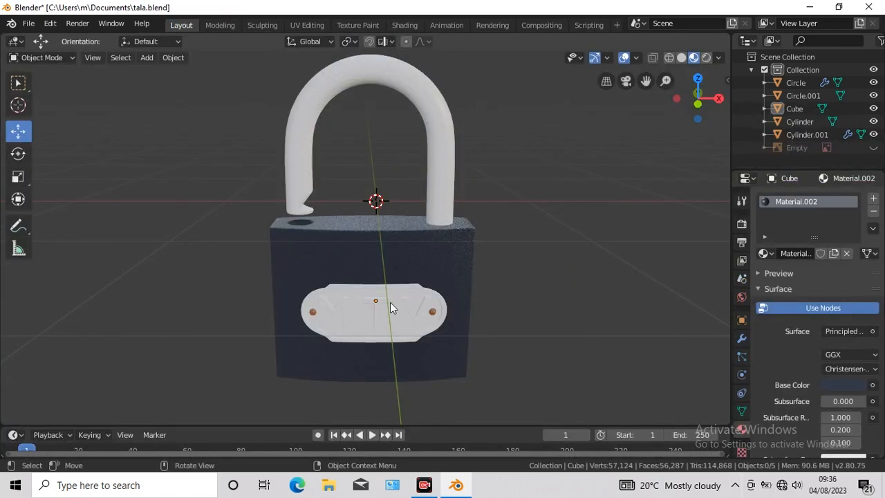
{"action": "left_click", "coordinate": [390, 304]}
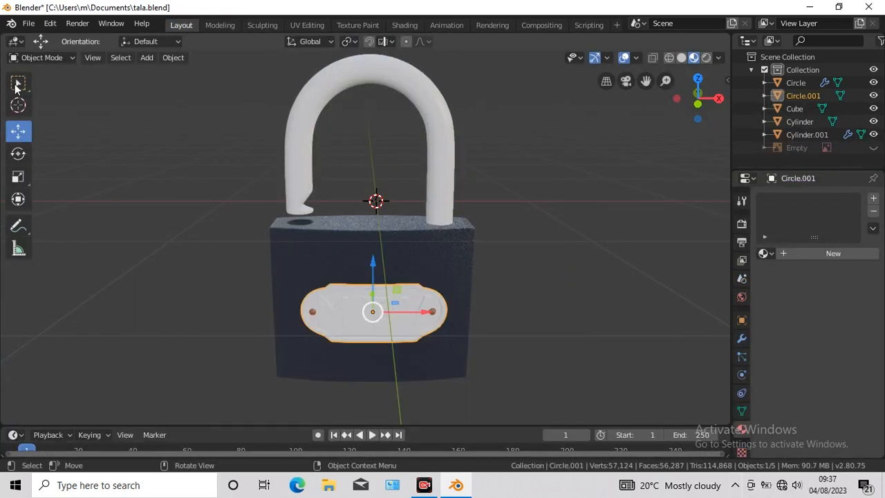
{"action": "left_click", "coordinate": [18, 84]}
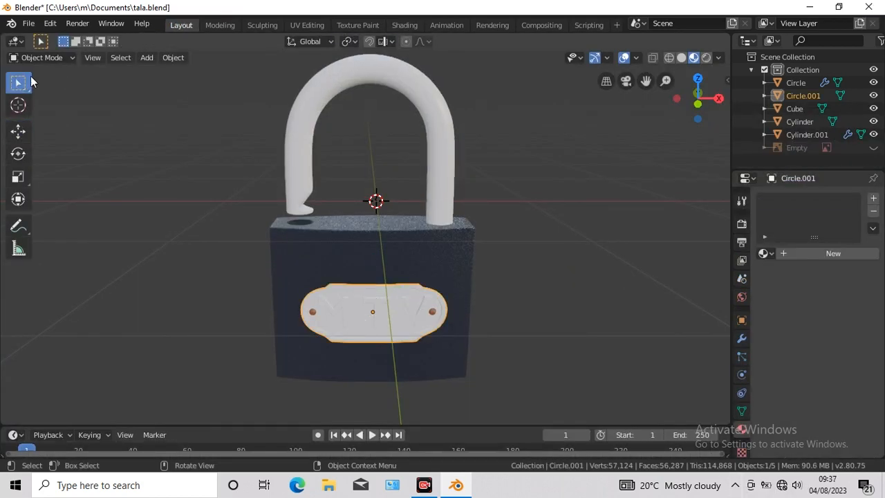
{"action": "left_click", "coordinate": [873, 199]}
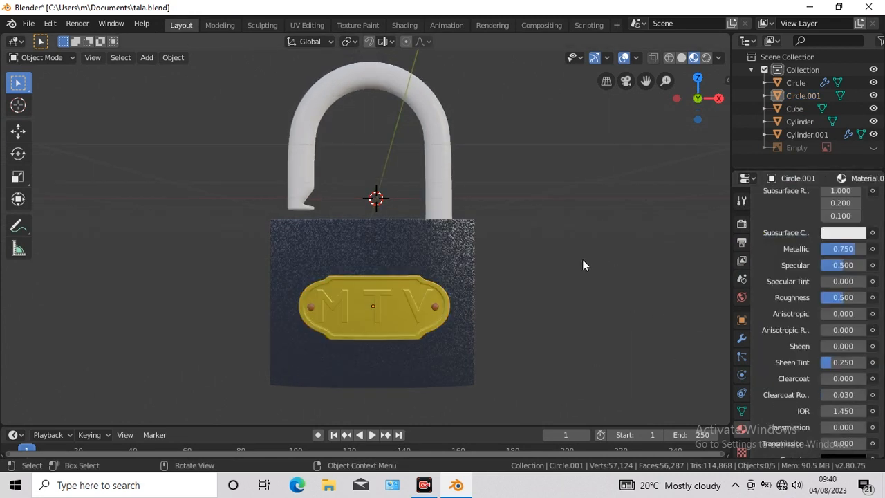
- Create a new material for the padlock's shackle
{"action": "key", "text": "KP_6"}
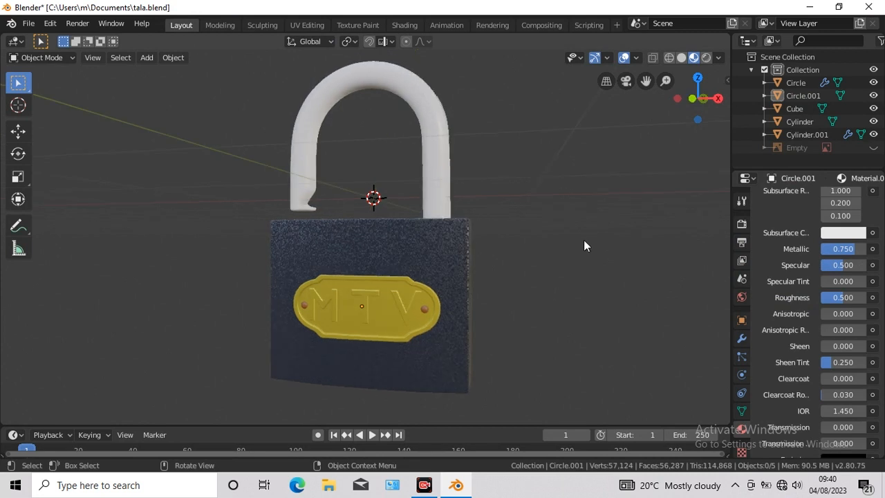
{"action": "middle_click_drag", "start_coordinate": [583, 245], "coordinate": [593, 267]}
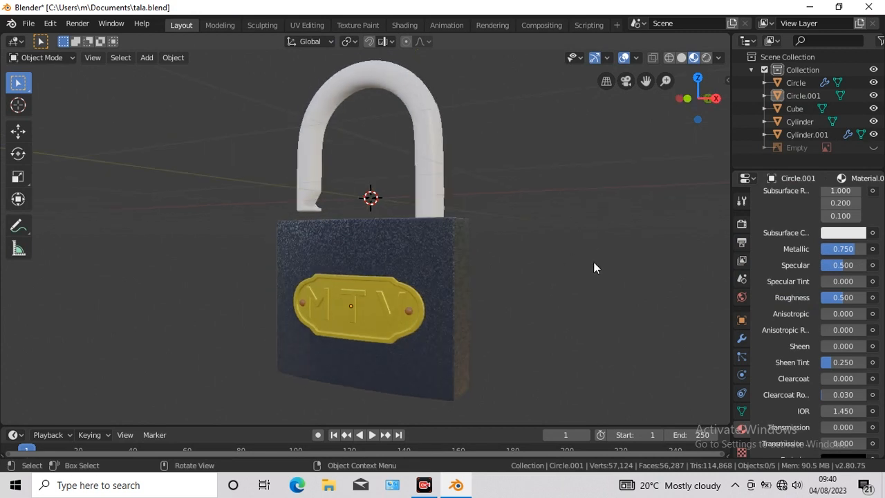
{"action": "left_click", "coordinate": [430, 148]}
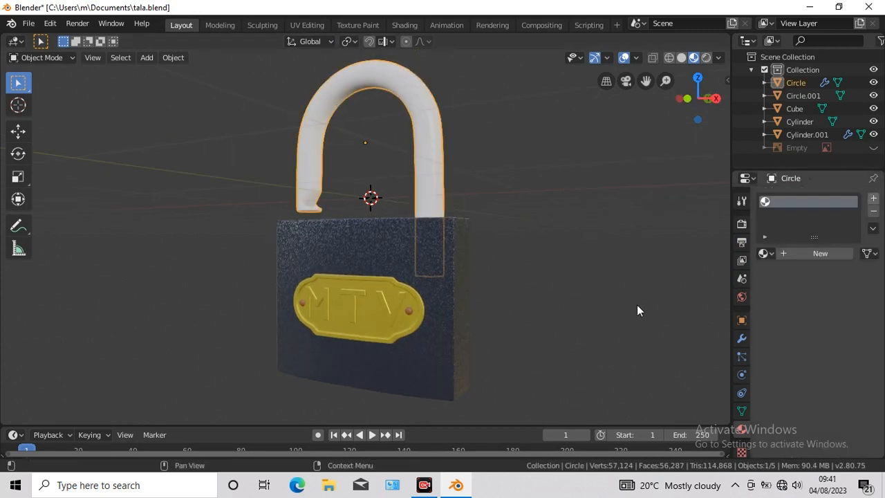
{"action": "left_click", "coordinate": [802, 253]}
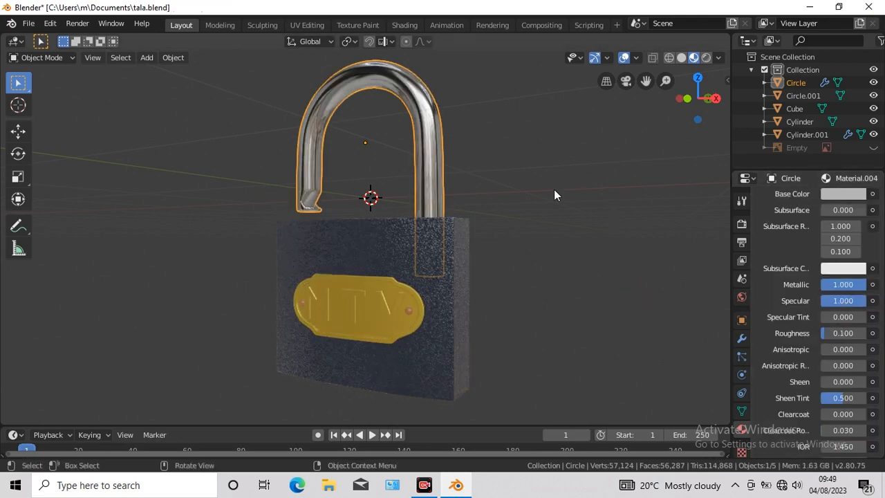
{"action": "left_click", "coordinate": [554, 191]}
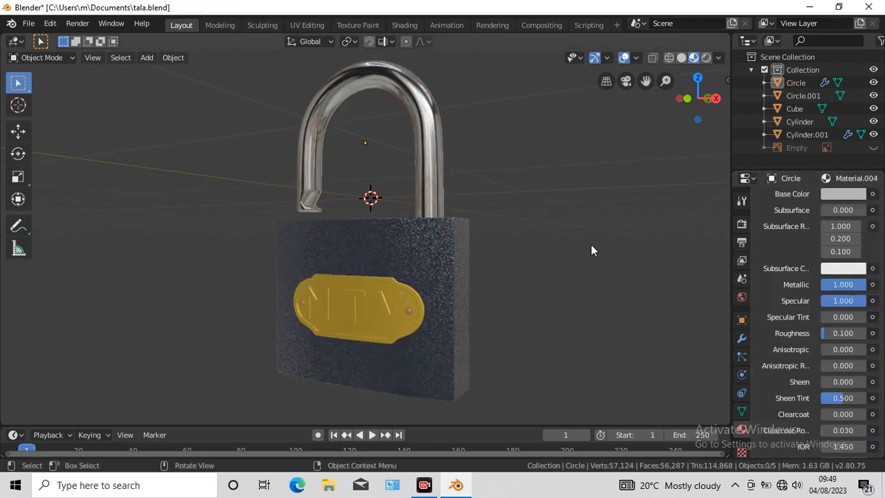
- Add a material slot to the lock core under the padlock body and assign the existing Material.003 to it
{"action": "middle_click_drag", "start_coordinate": [592, 245], "coordinate": [375, 306]}
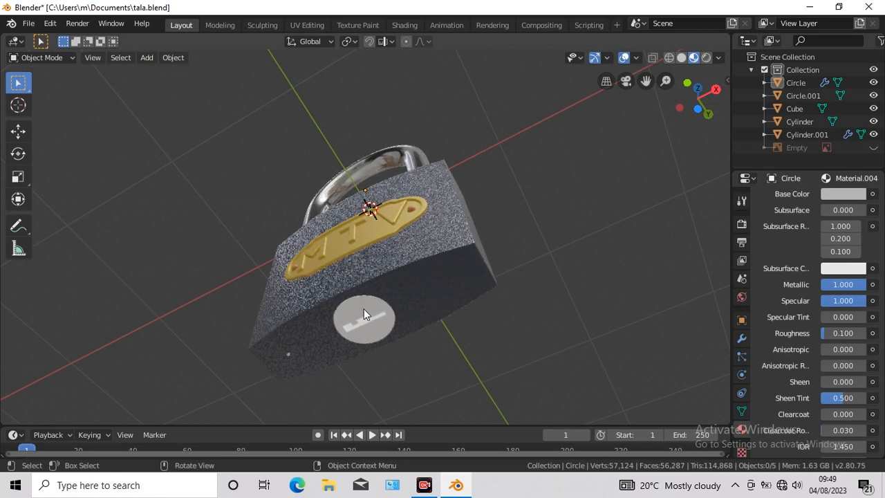
{"action": "left_click", "coordinate": [363, 308]}
{"action": "left_click", "coordinate": [873, 199]}
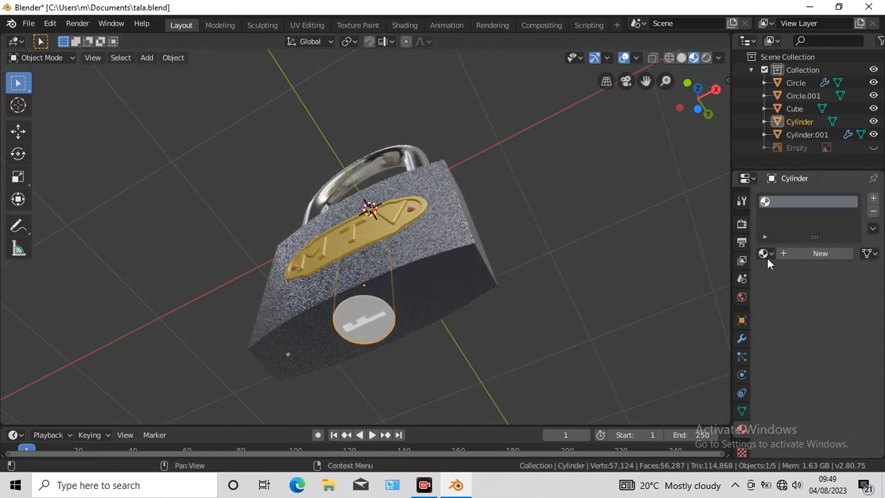
{"action": "left_click", "coordinate": [768, 253]}
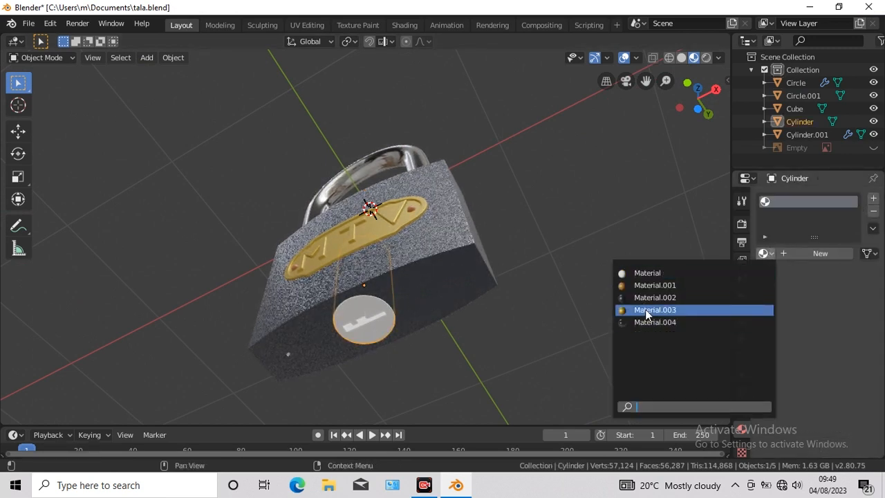
{"action": "left_click", "coordinate": [647, 313]}
{"action": "left_click", "coordinate": [558, 216]}
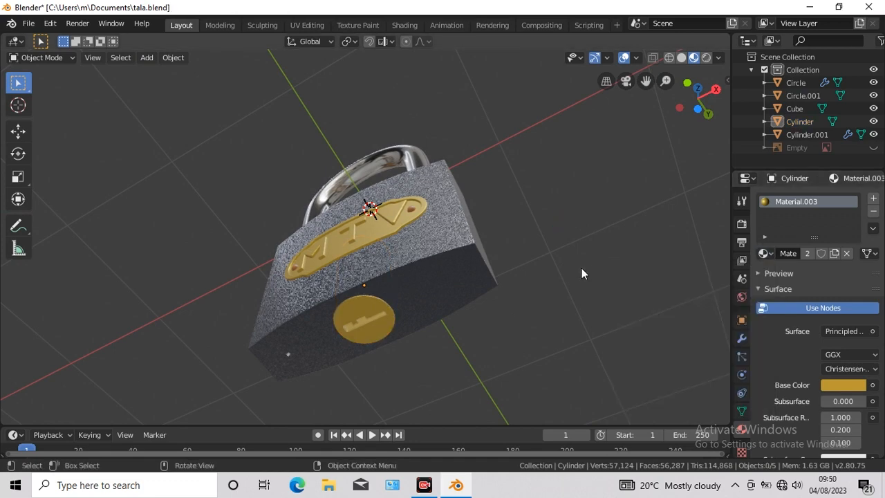
- Adjust the viewport shading options to show a lighter grey world background behind the padlock
{"action": "key", "text": "KP_1"}
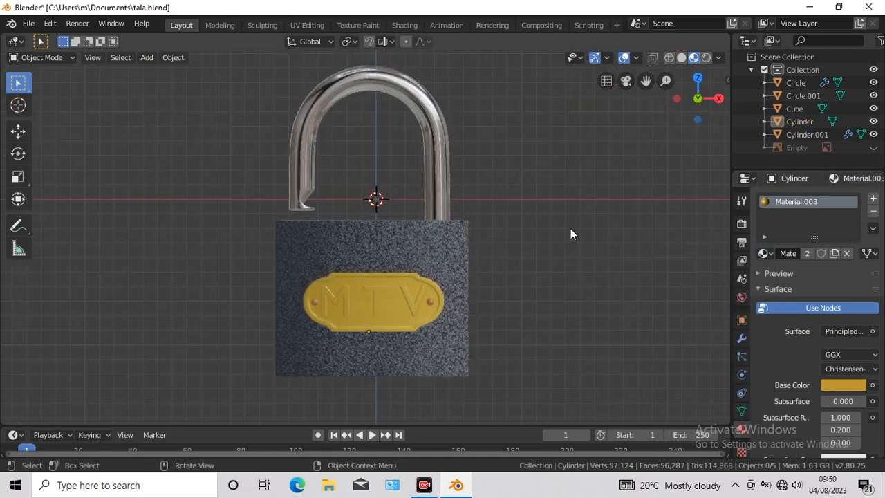
{"action": "key", "text": "KP_8"}
{"action": "key", "text": "KP_2"}
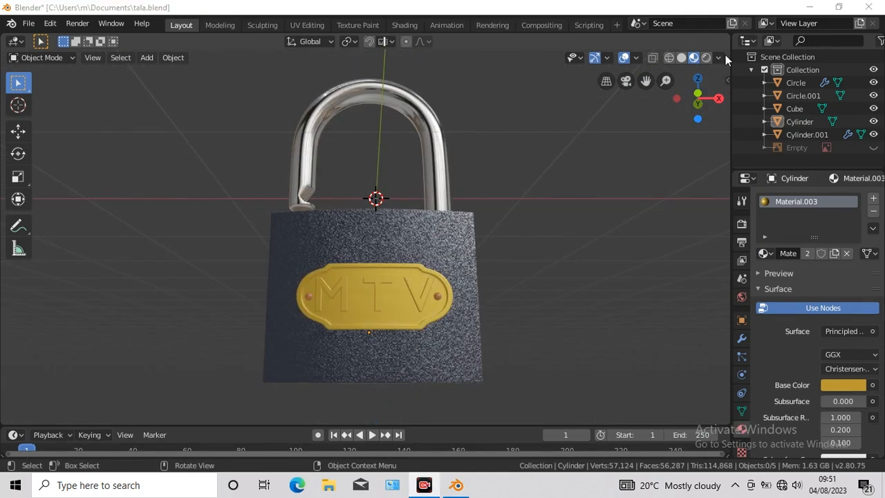
{"action": "left_click", "coordinate": [718, 58]}
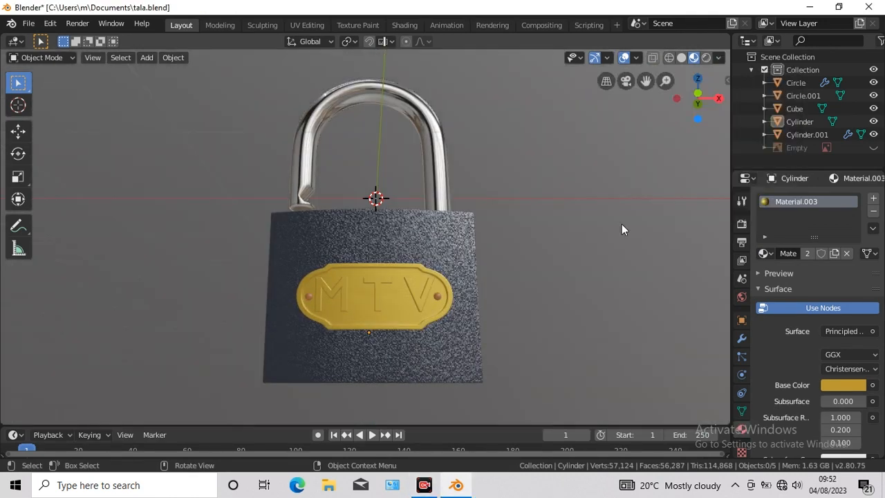
- Examine the finished padlock's materials and shape from the front and around its sides
{"action": "middle_click_drag", "start_coordinate": [552, 230], "coordinate": [603, 271]}
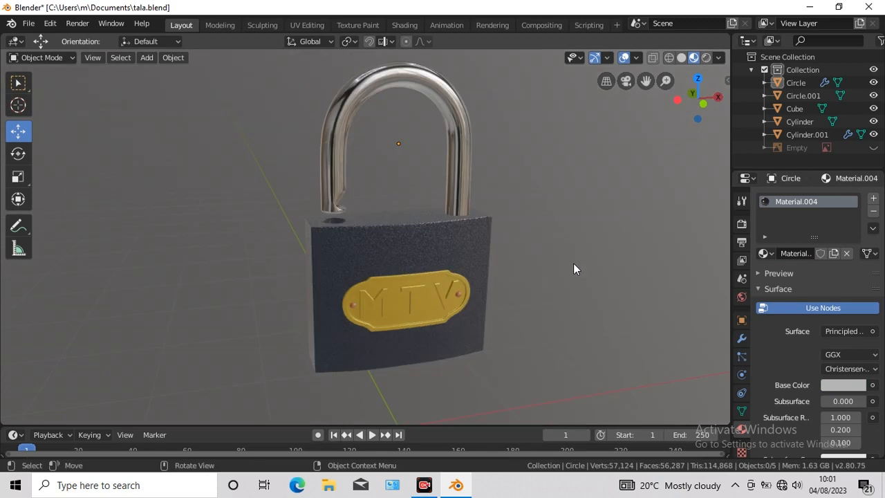
{"action": "key", "text": "KP_1"}
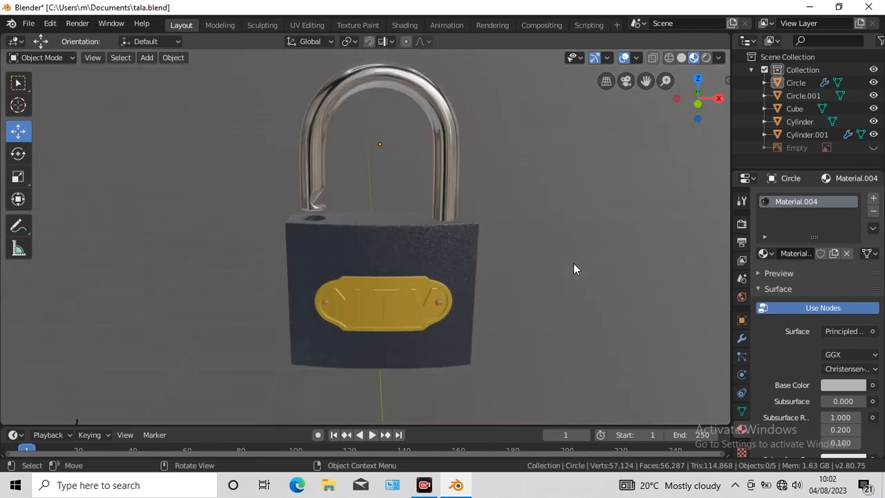
{"action": "key", "text": "KP_6"}
{"action": "key", "text": "KP_6"}
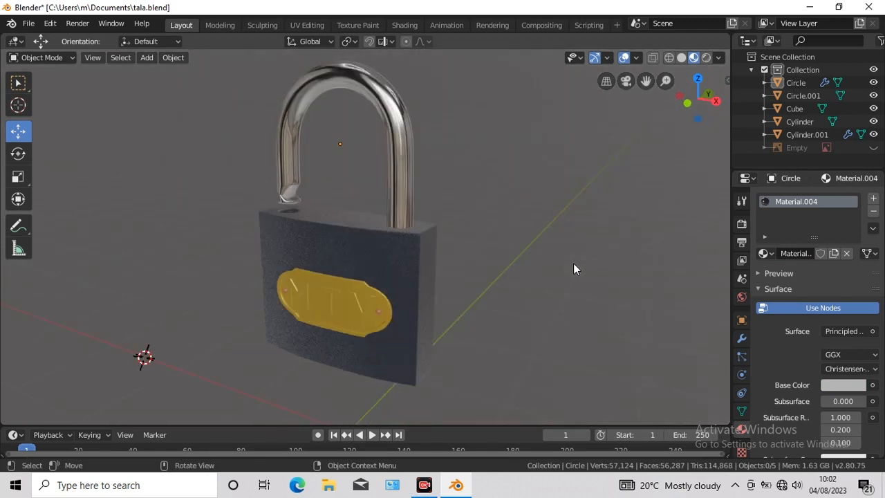
{"action": "key", "text": "KP_6"}
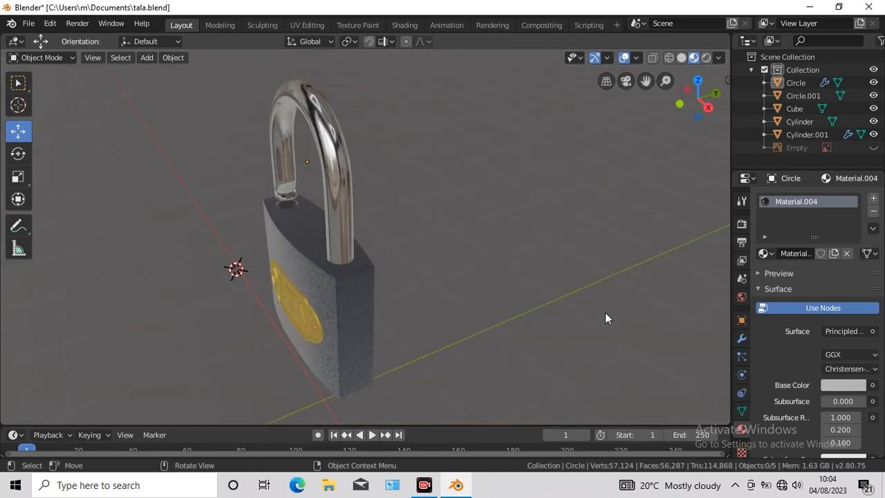
{"action": "key", "text": "KP_6"}
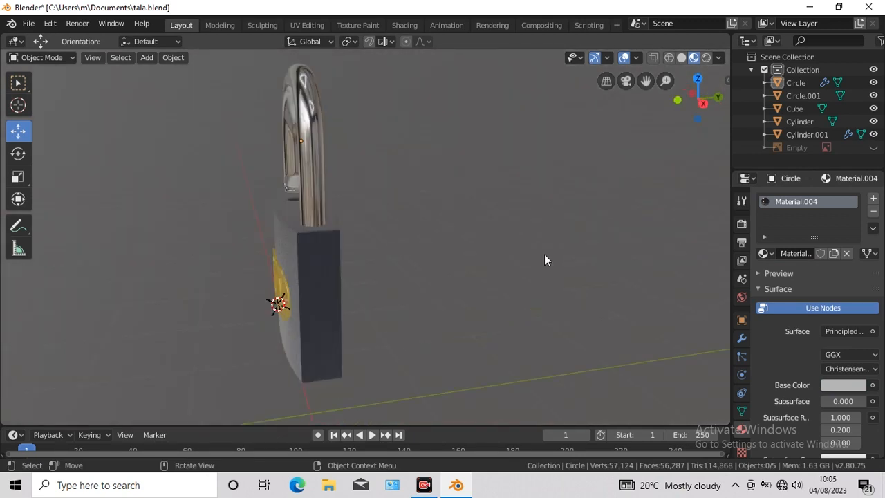
{"action": "key", "text": "KP_6"}
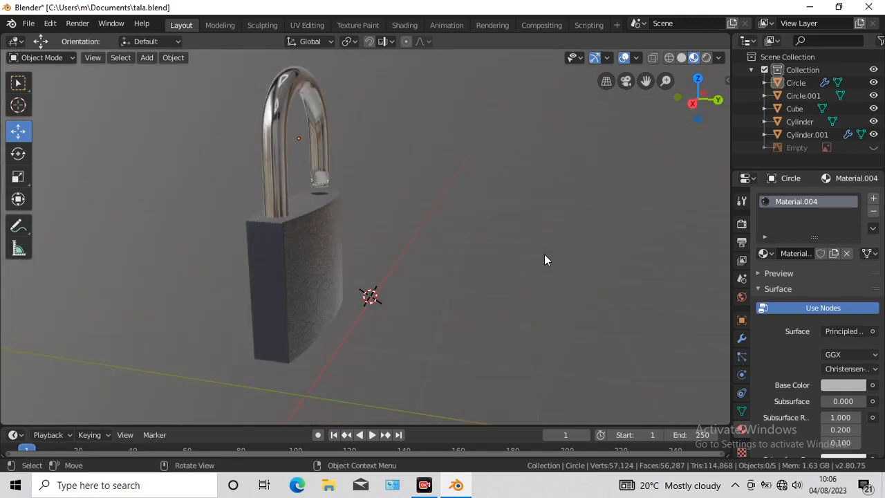
{"action": "key", "text": "KP_6"}
{"action": "key", "text": "KP_6"}
{"action": "key", "text": "KP_6"}
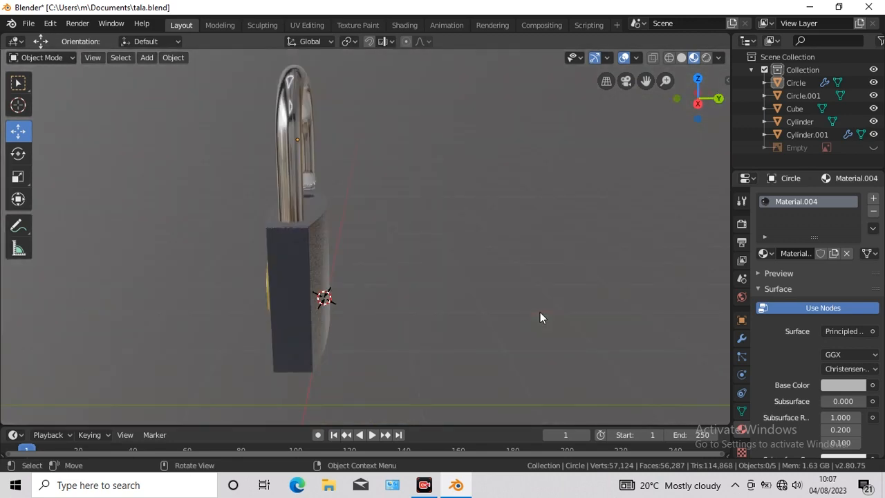